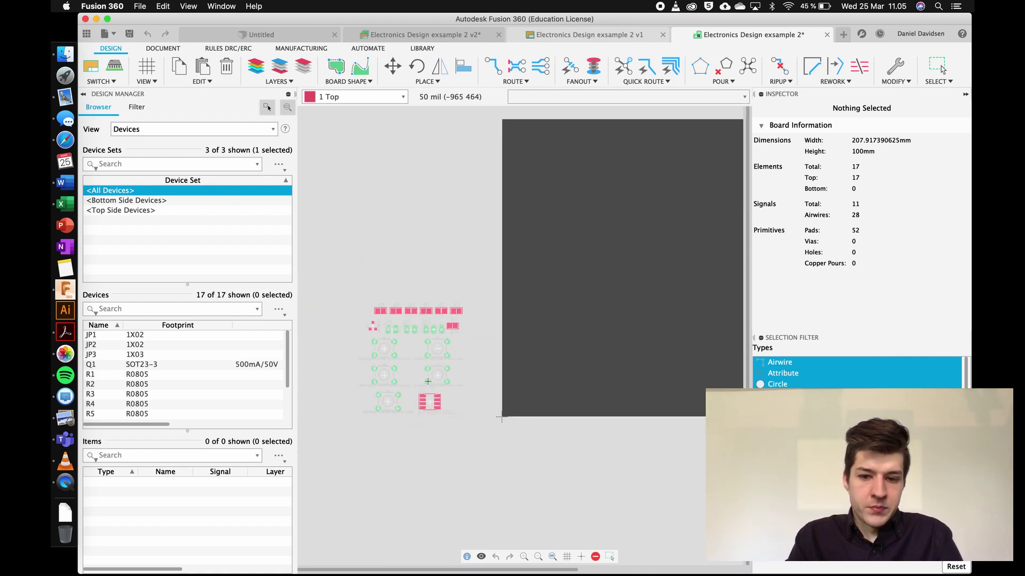
- Delete the rectangular board outline from the PCB layout
scroll(670, 327, "down", 3)
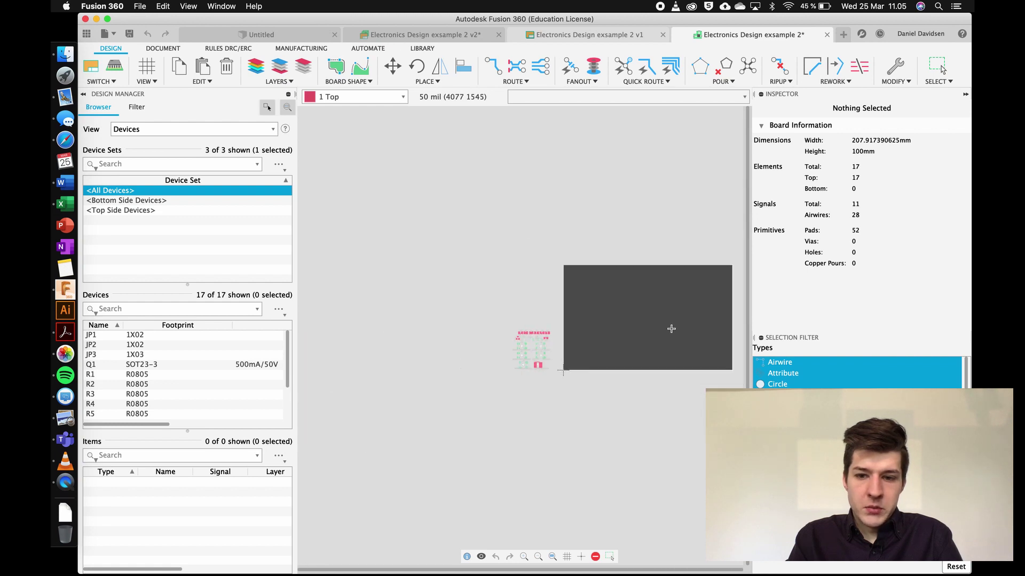
scroll(692, 332, "up", 4)
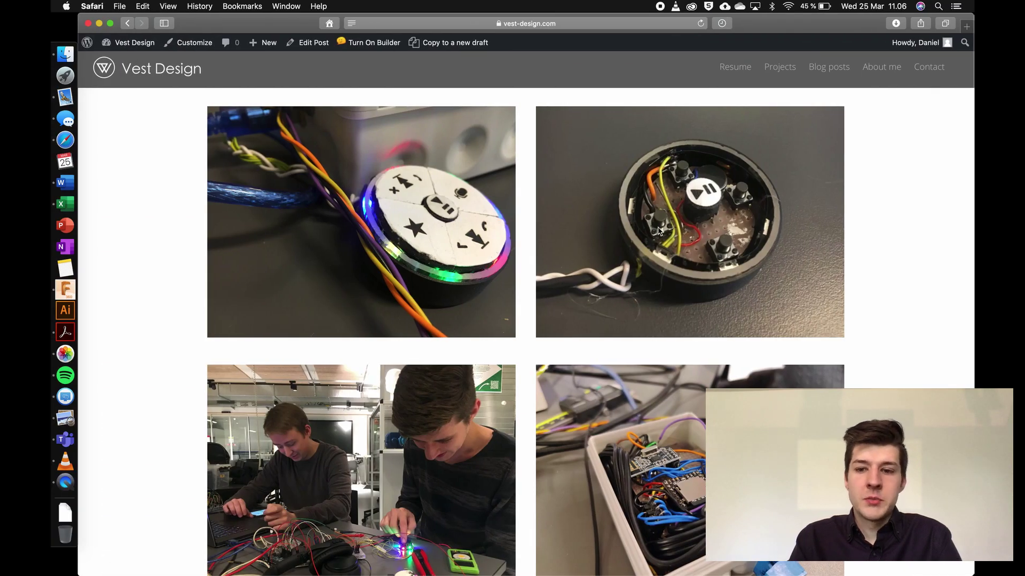
key("ctrl+Right")
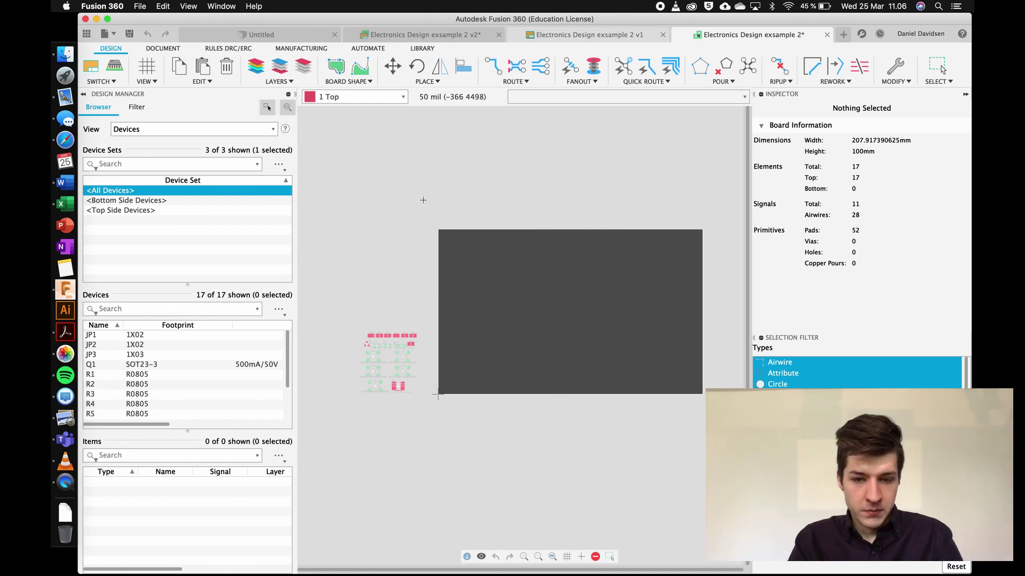
left_click_drag(425, 198, 718, 448)
left_click(651, 419)
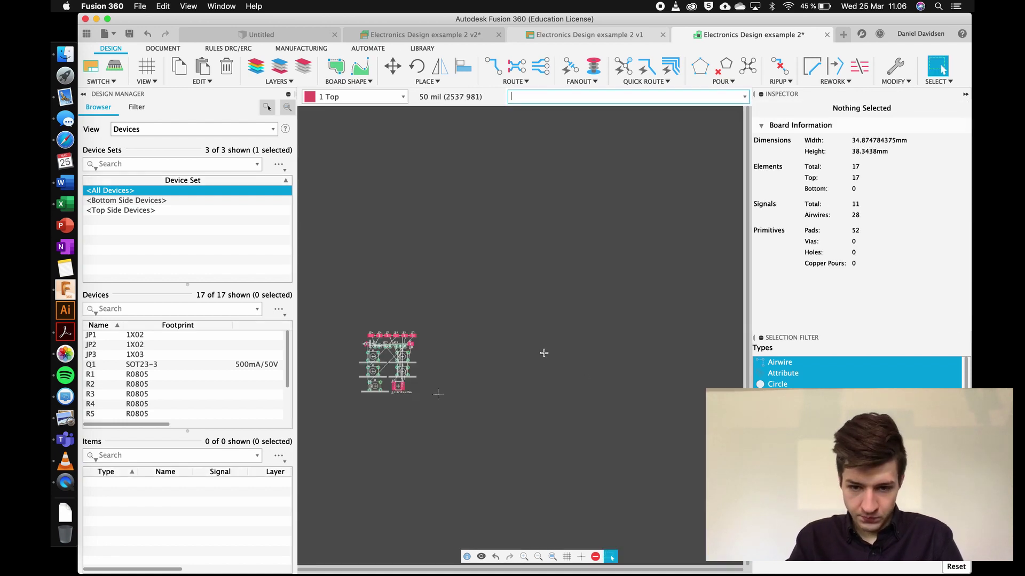
- Draw a circular board outline with line width 6, centred at (0, -50) mil with a radius of about 2402 mil
left_click(374, 81)
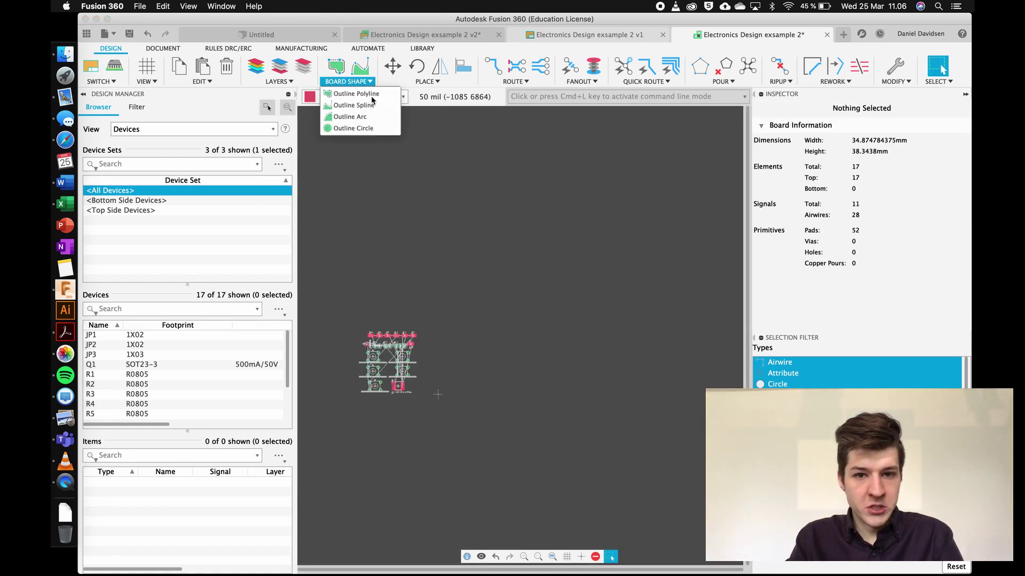
left_click(354, 129)
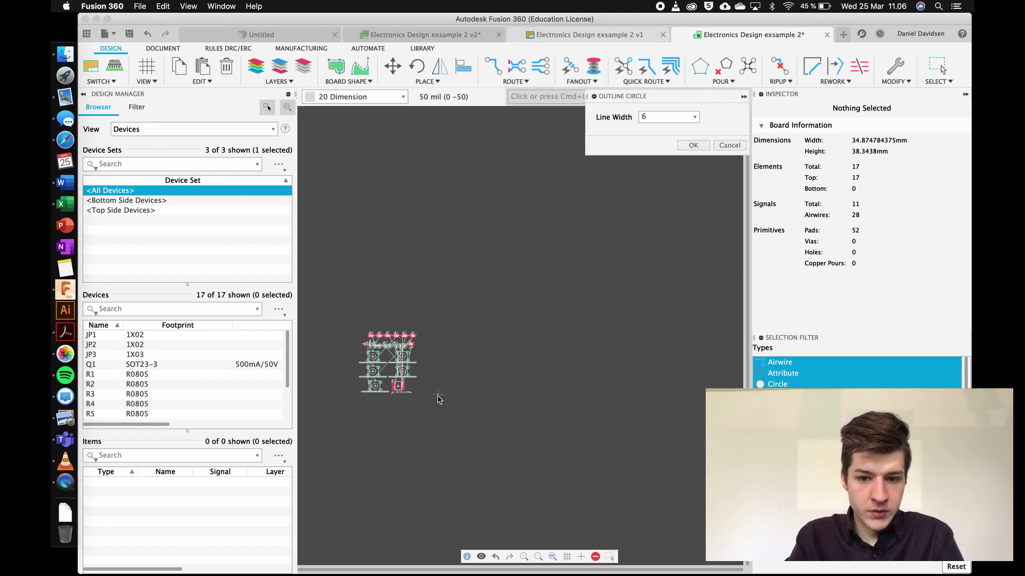
left_click(438, 395)
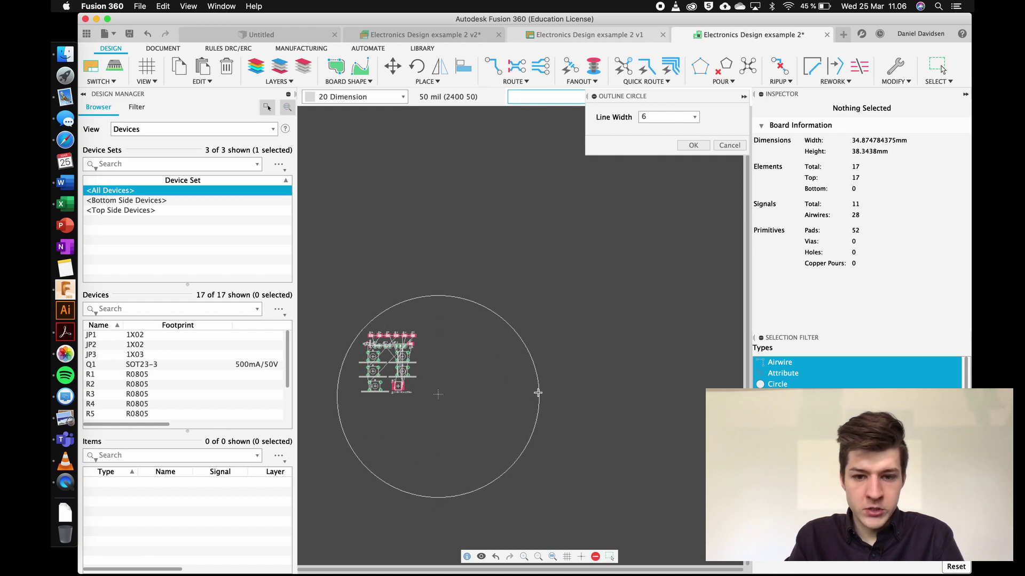
left_click(538, 394)
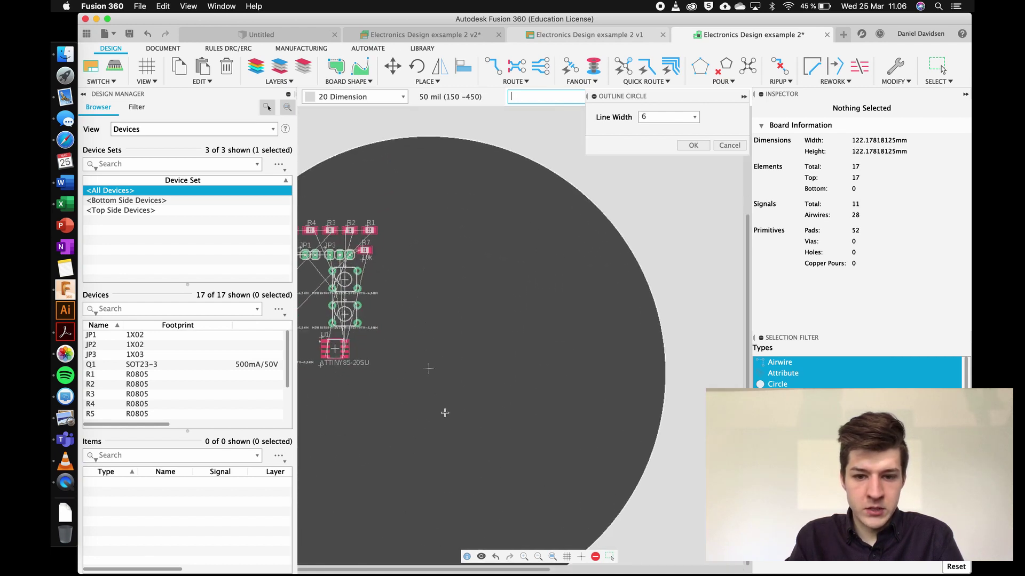
key("Escape")
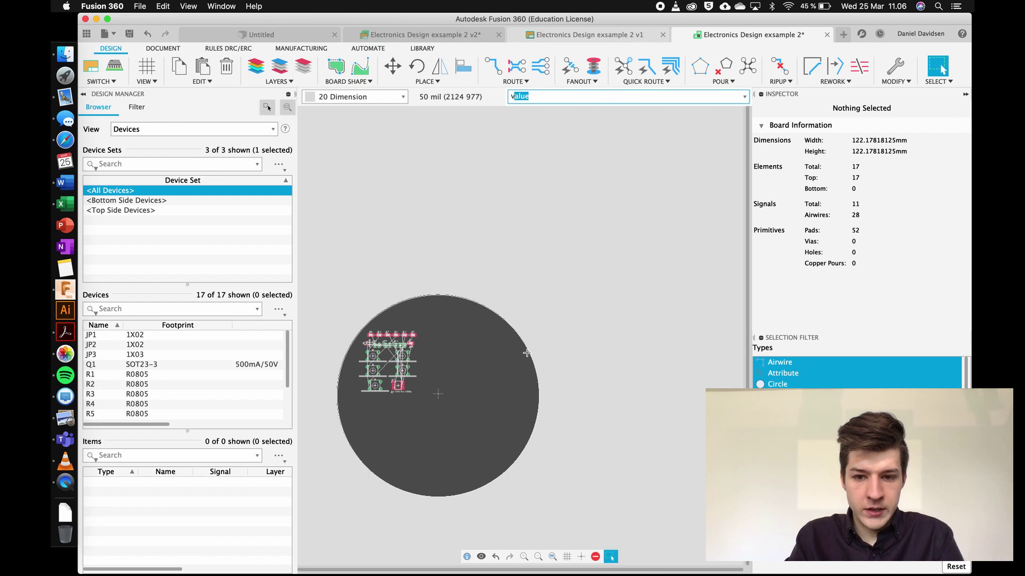
- Select the circular board outline and open its radius for editing
left_click(527, 352)
key("Escape")
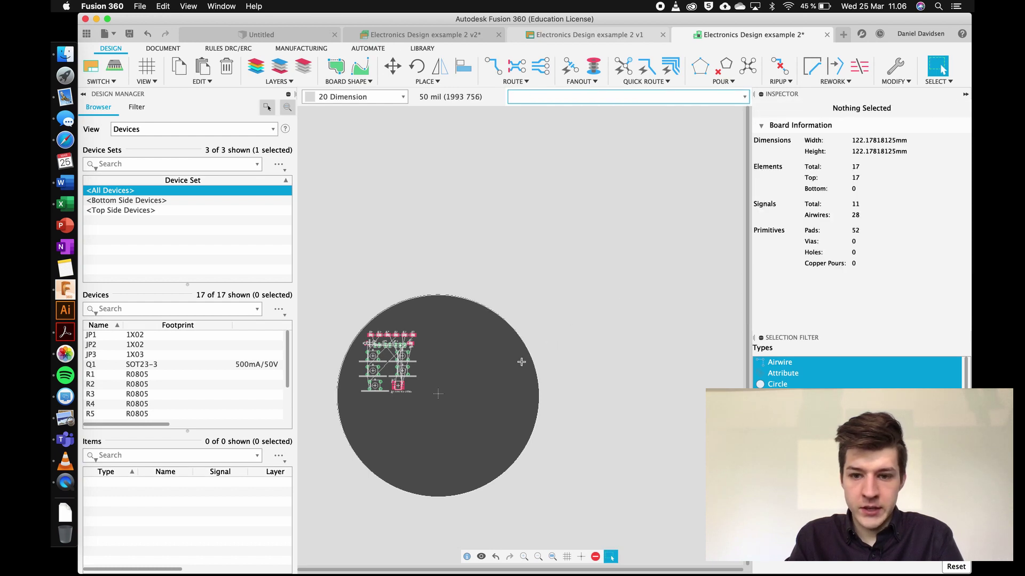
mouse_move(532, 355)
left_mouse_down()
mouse_move(591, 330)
mouse_move(522, 352)
left_mouse_up()
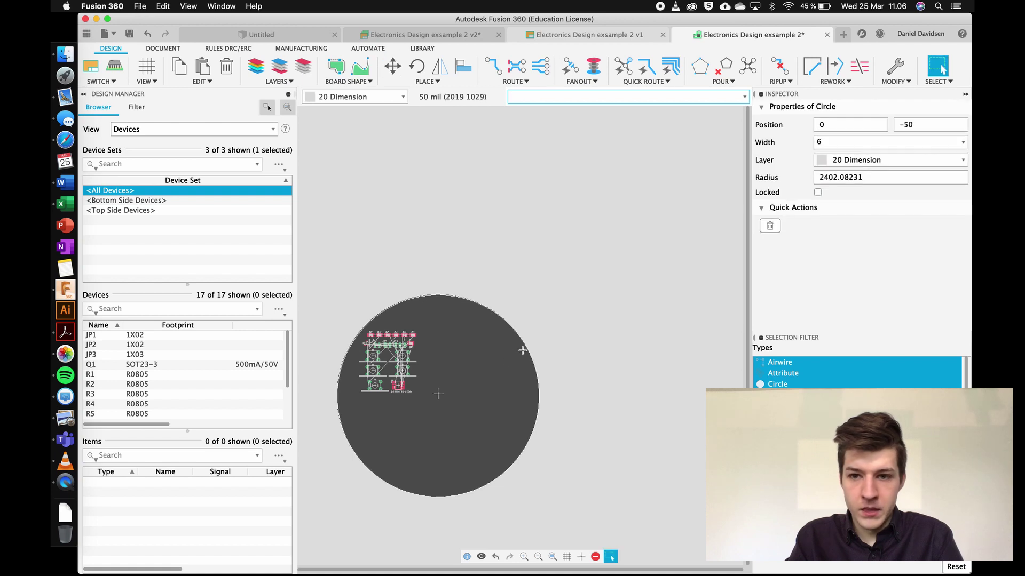
double_click(863, 177)
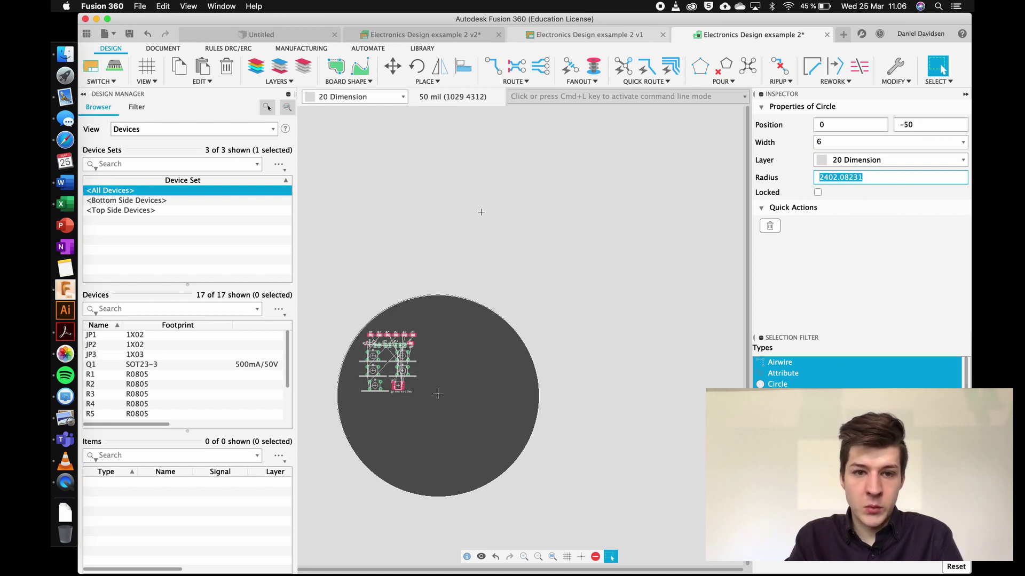
- Switch the board grid's size unit to millimetres
left_click(83, 94)
left_click(151, 69)
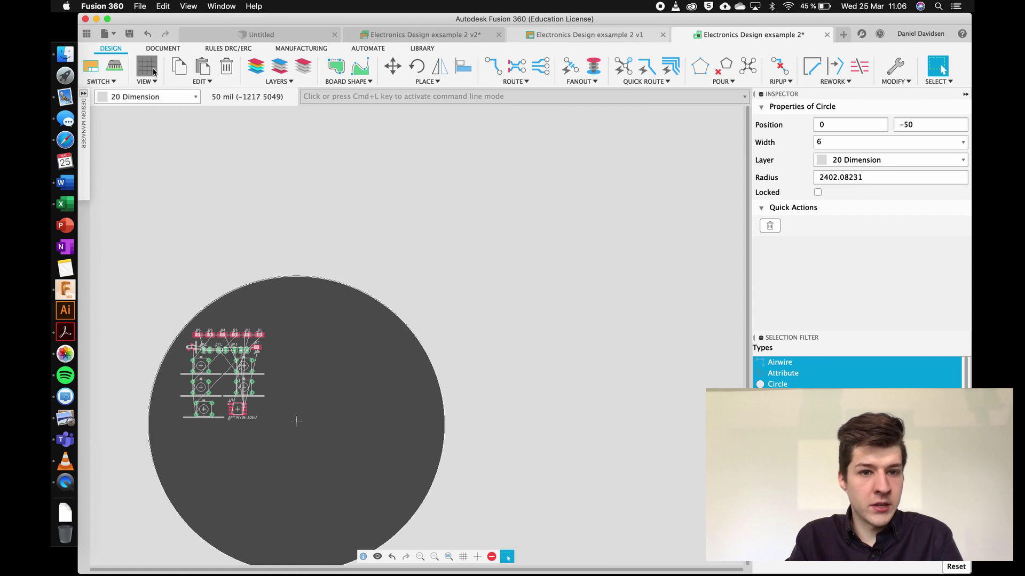
left_click(219, 86)
left_click(214, 75)
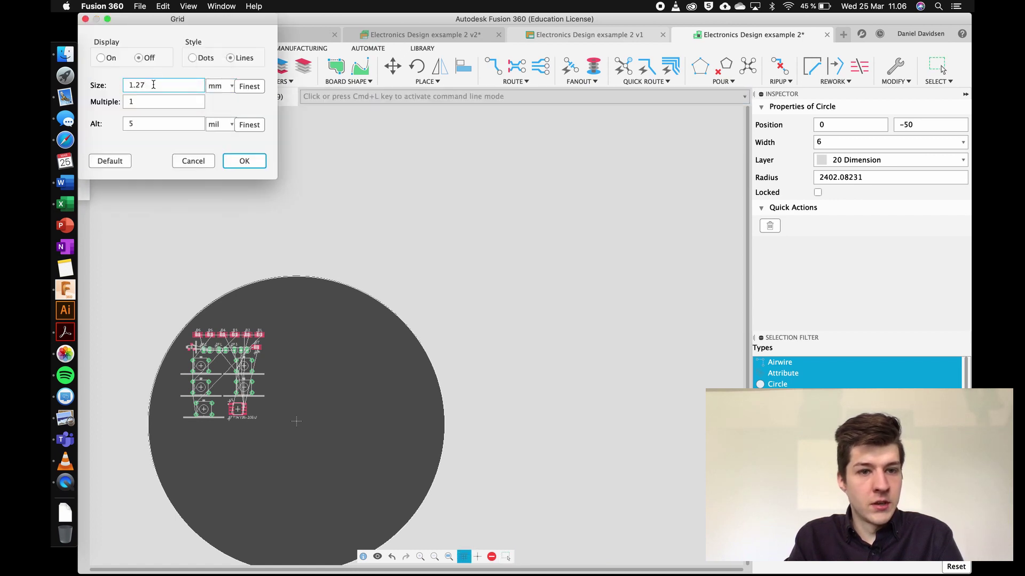
left_click(244, 160)
- Set the circular outline's radius to 50 mm
left_click(865, 176)
left_click_drag(864, 176, 810, 176)
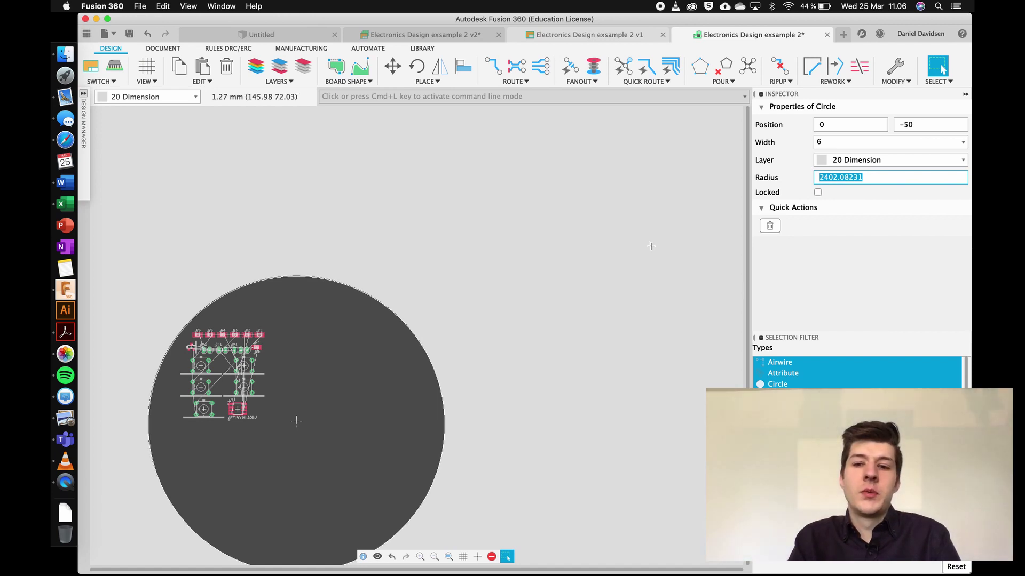
type("50")
key("Return")
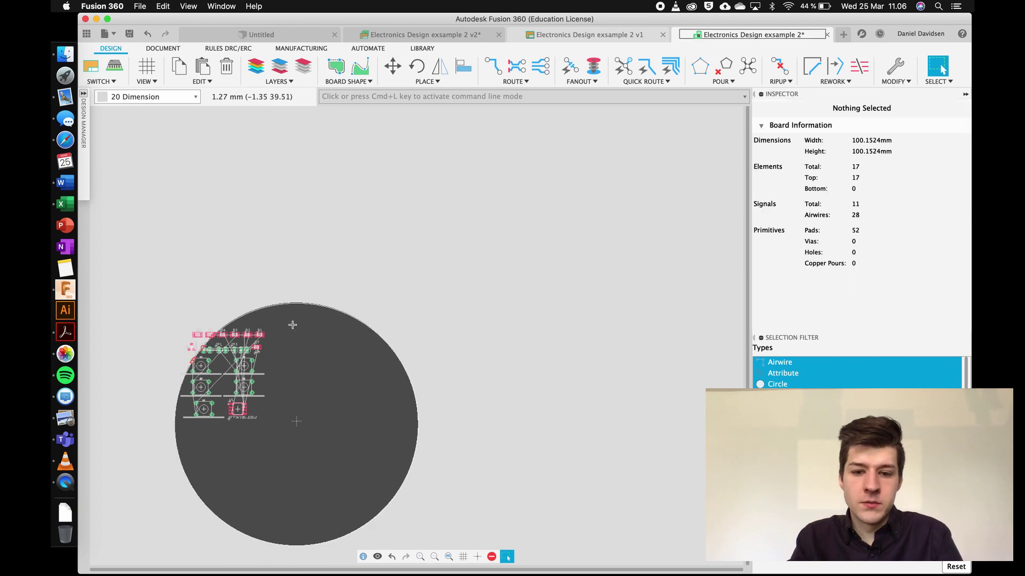
scroll(309, 429, "up", 2)
scroll(257, 398, "up", 2)
scroll(320, 439, "down", 4)
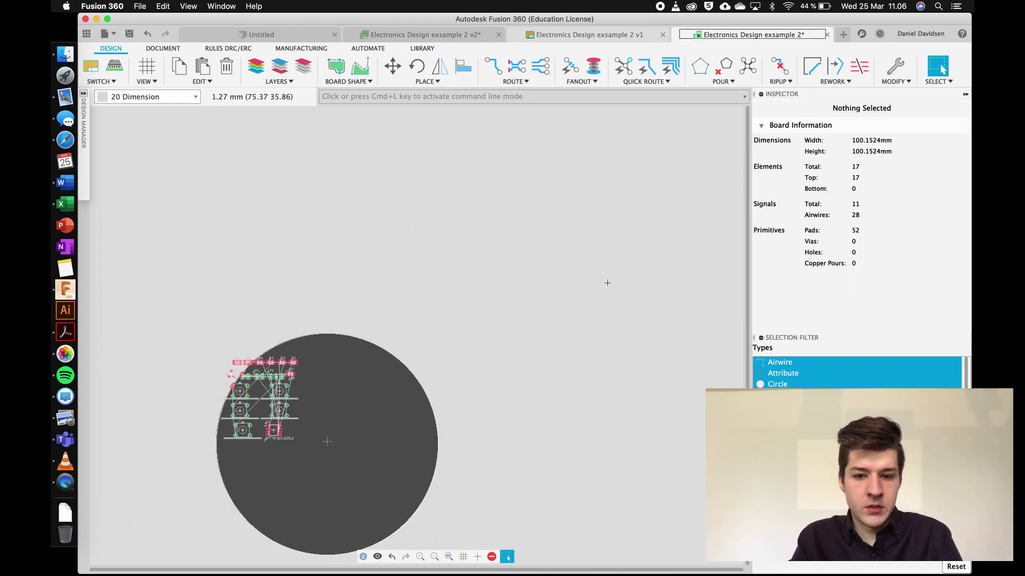
- Set the circular outline's radius to 40 mm
left_click(410, 380)
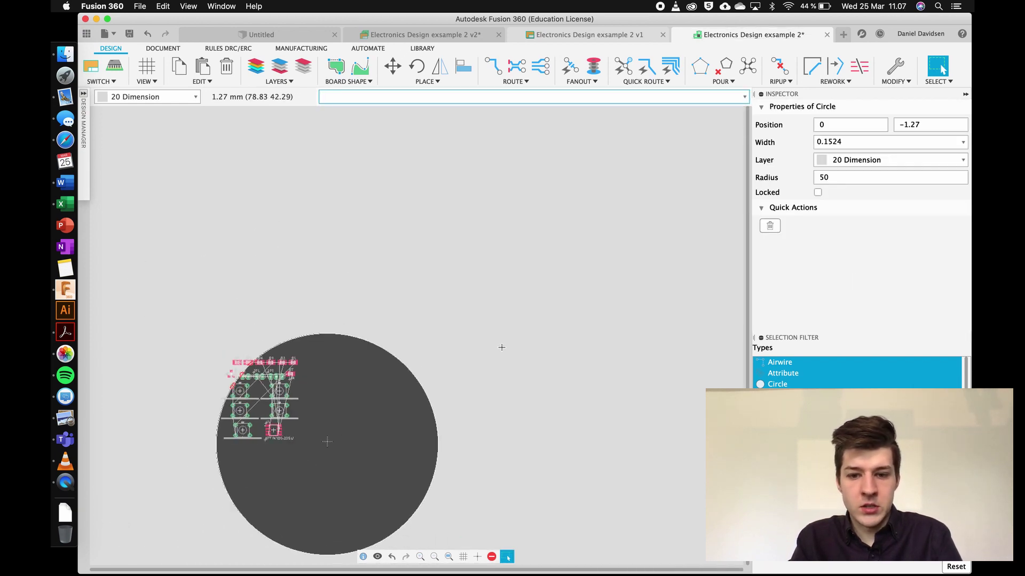
left_click(846, 177)
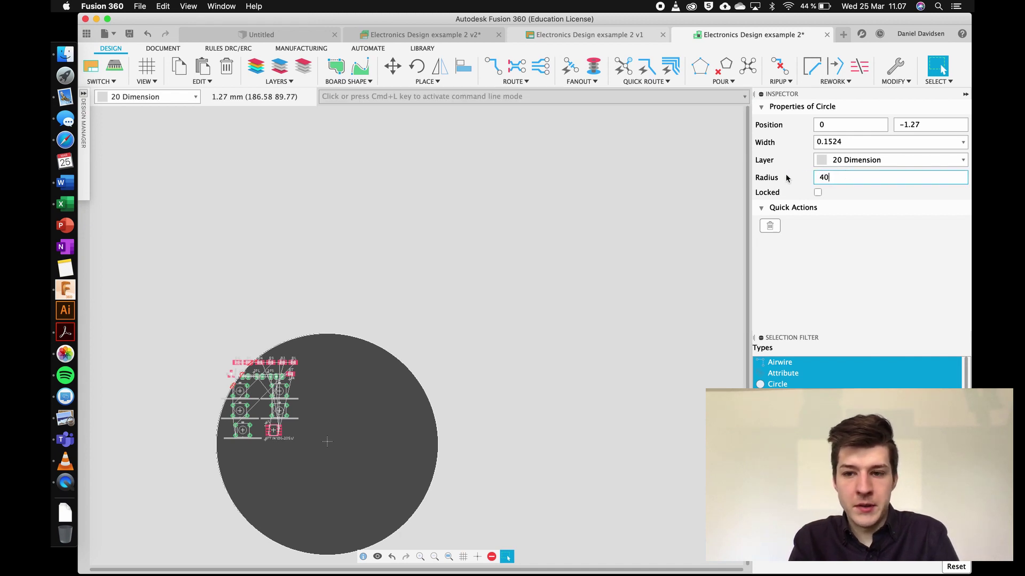
key("Return")
scroll(315, 428, "up", 5)
scroll(323, 416, "up", 1)
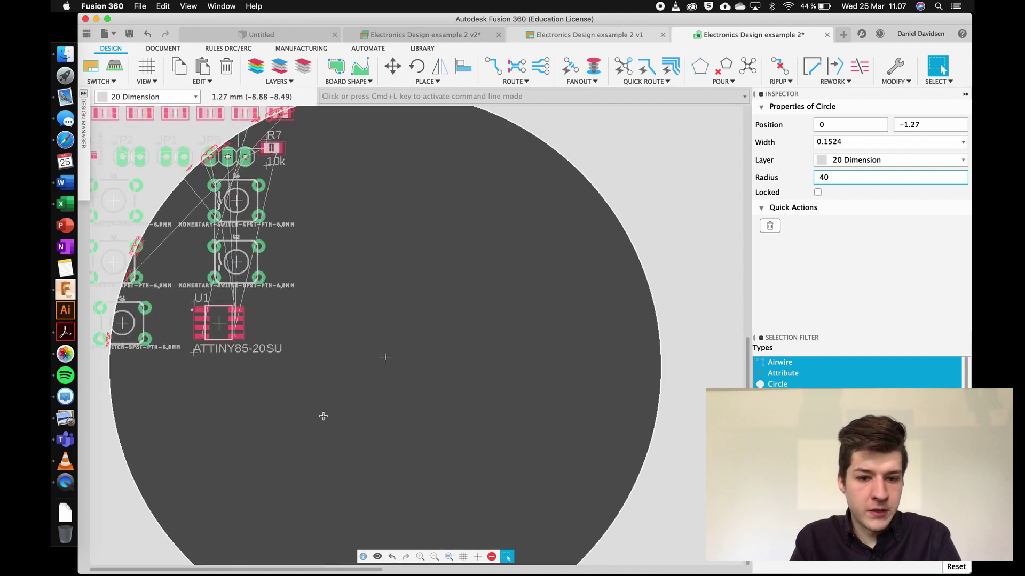
- Calculate 36/2 for the circular board outline and set its radius to 18 mm
left_click(652, 298)
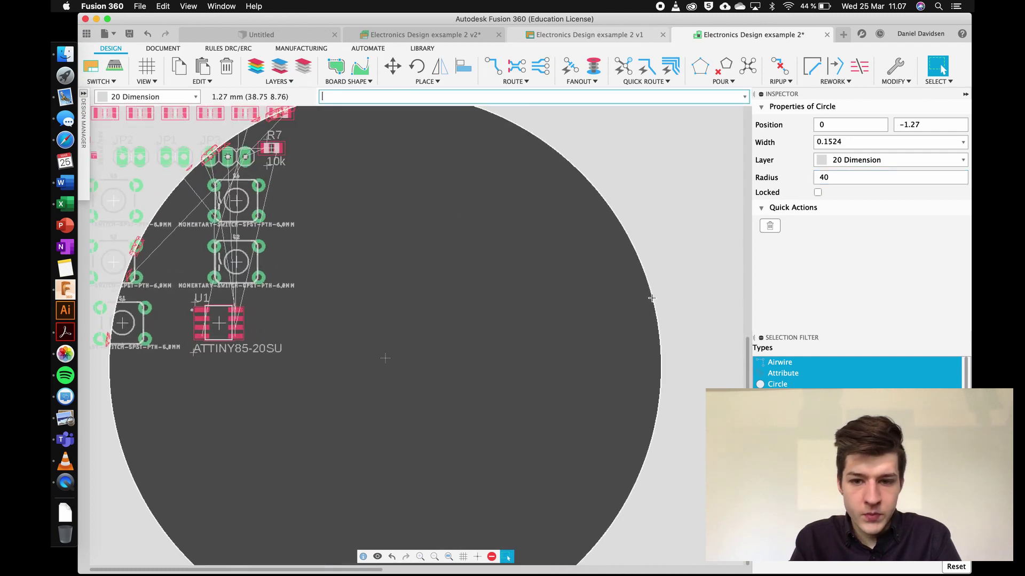
left_click(871, 179)
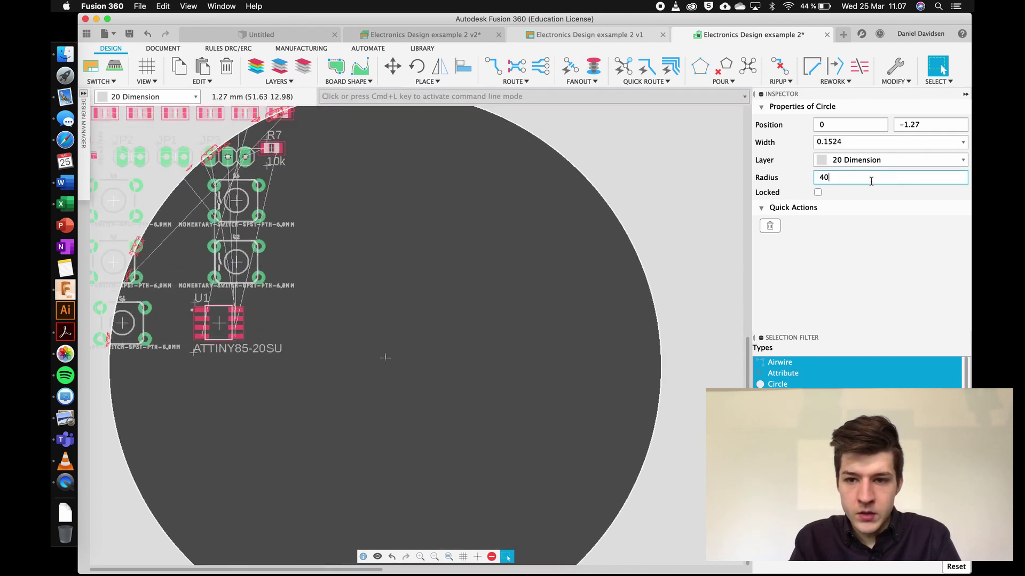
left_click_drag(840, 182, 805, 181)
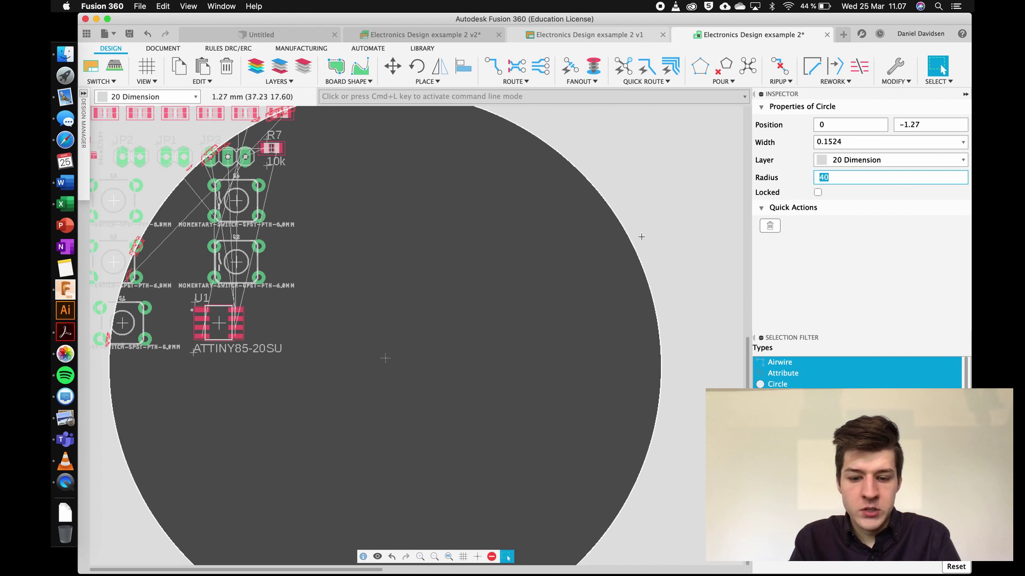
key("super+space")
type("36/2")
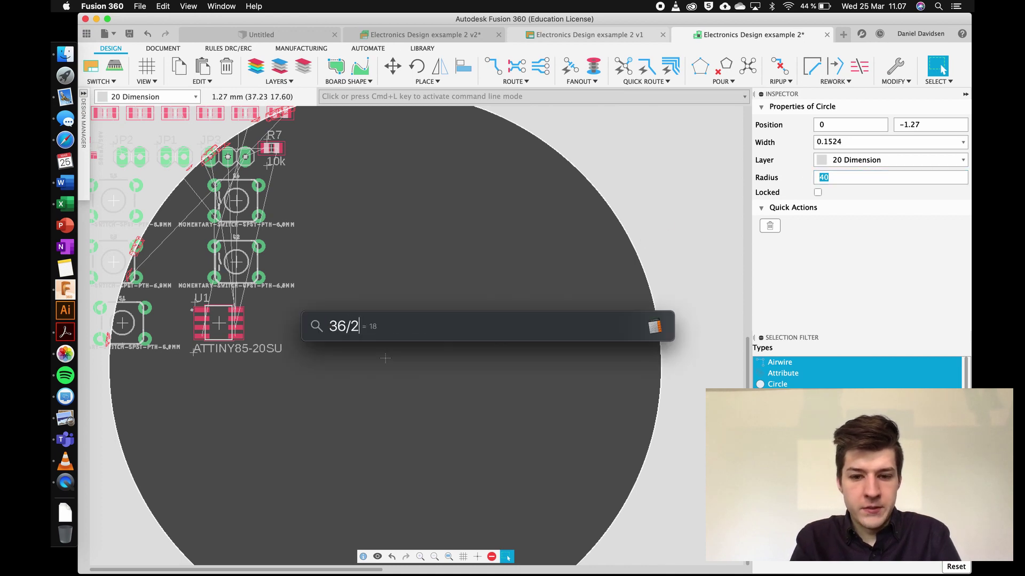
key("Escape")
key("Escape")
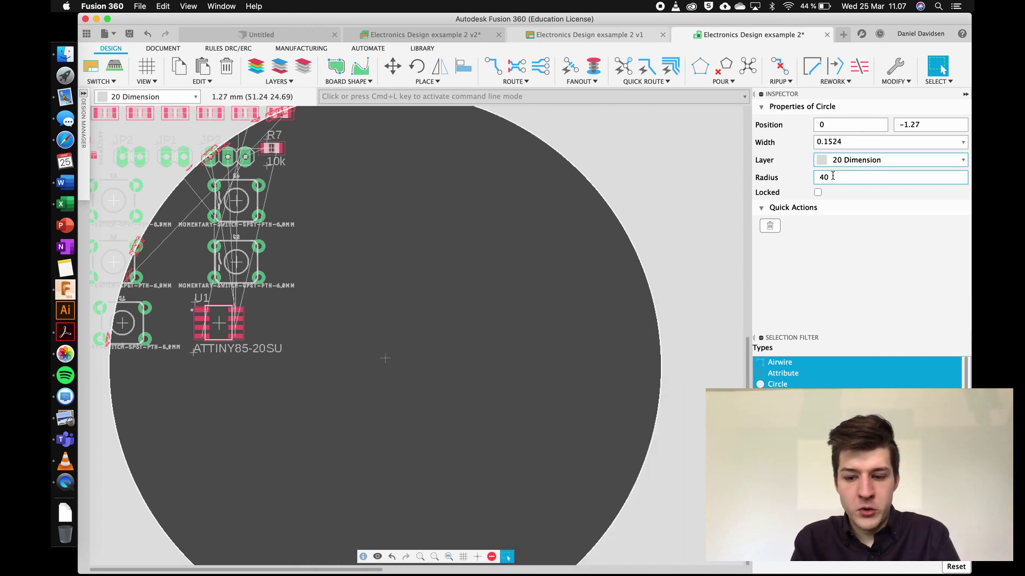
type("18")
key("Return")
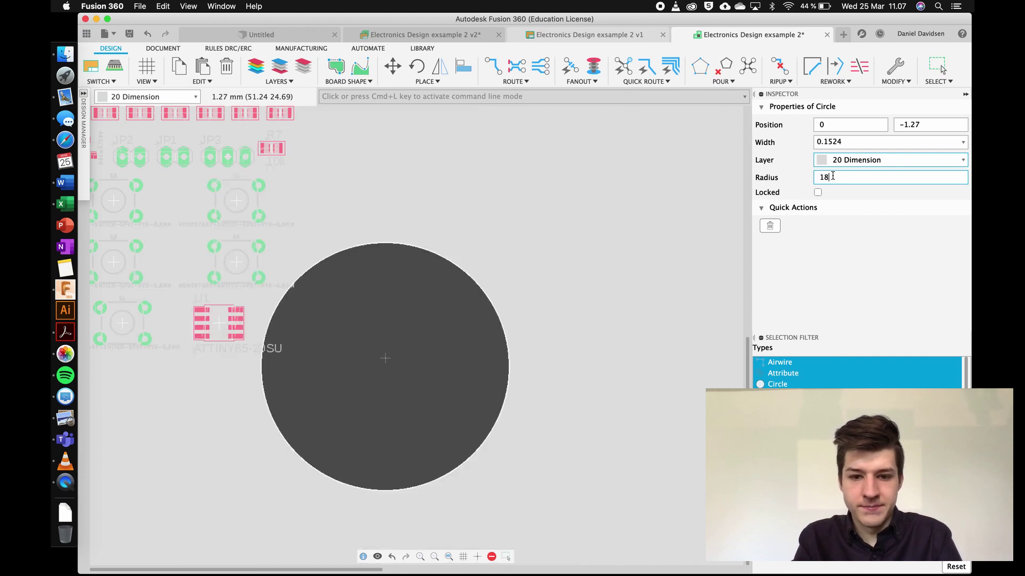
scroll(247, 323, "down", 2)
scroll(208, 317, "up", 3)
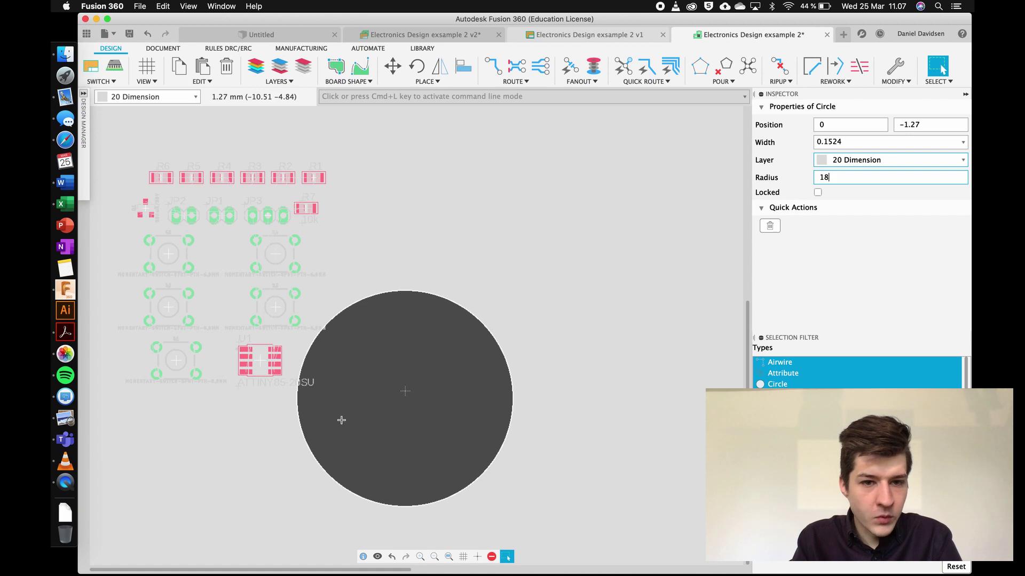
scroll(339, 418, "up", 2)
scroll(340, 419, "down", 2)
scroll(301, 368, "up", 2)
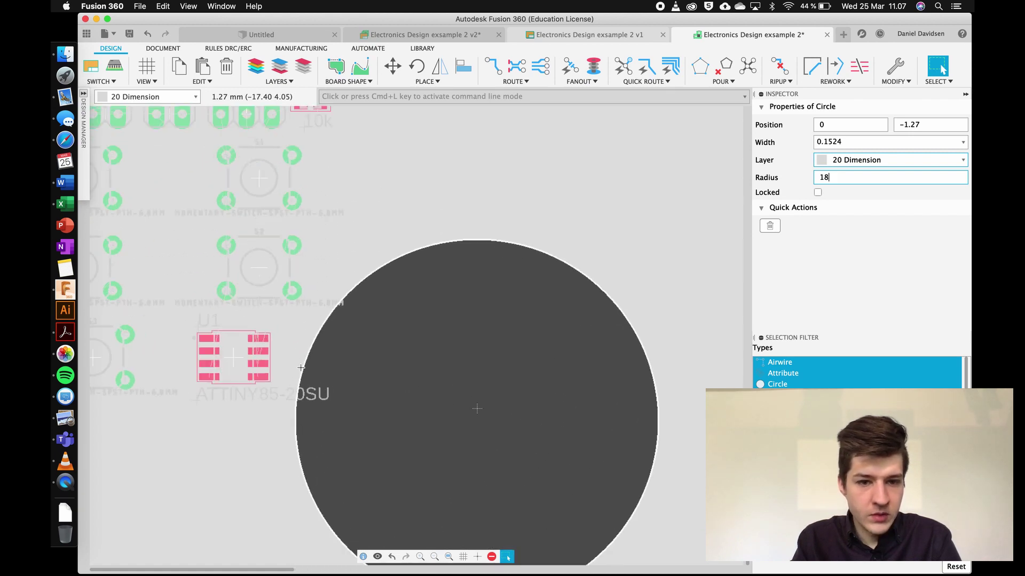
scroll(247, 305, "down", 2)
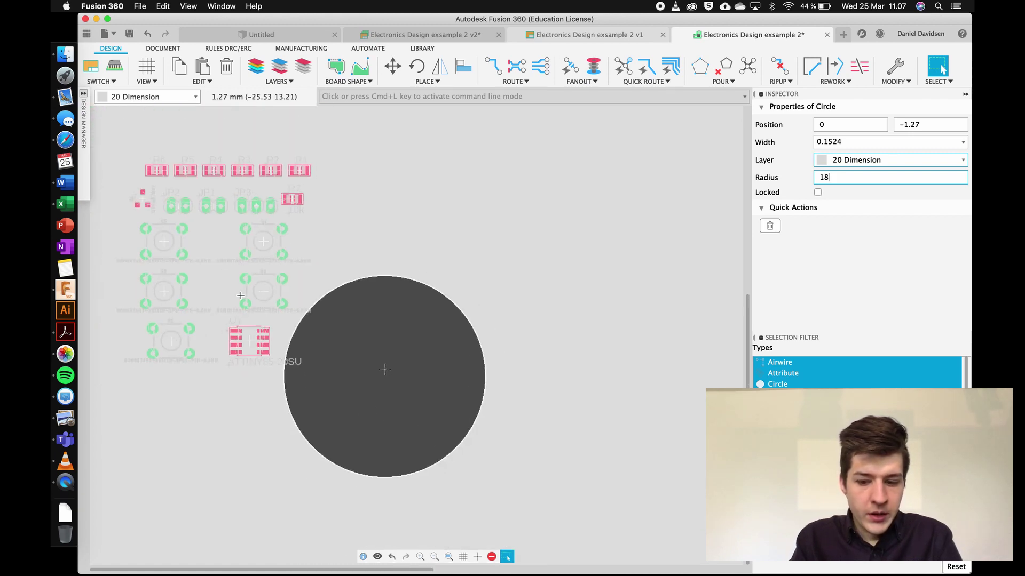
key("Return")
left_click(270, 308)
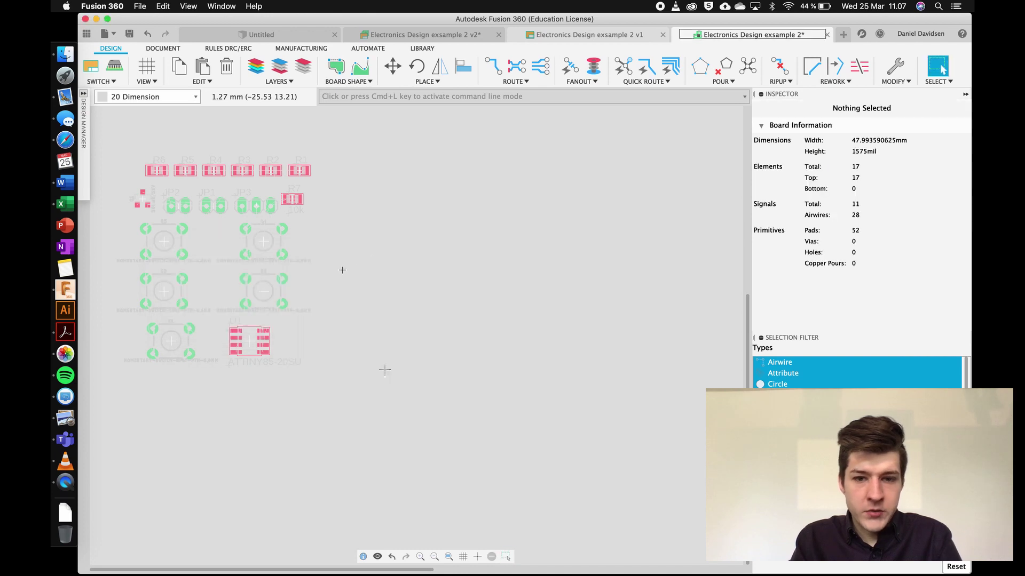
key("super+z")
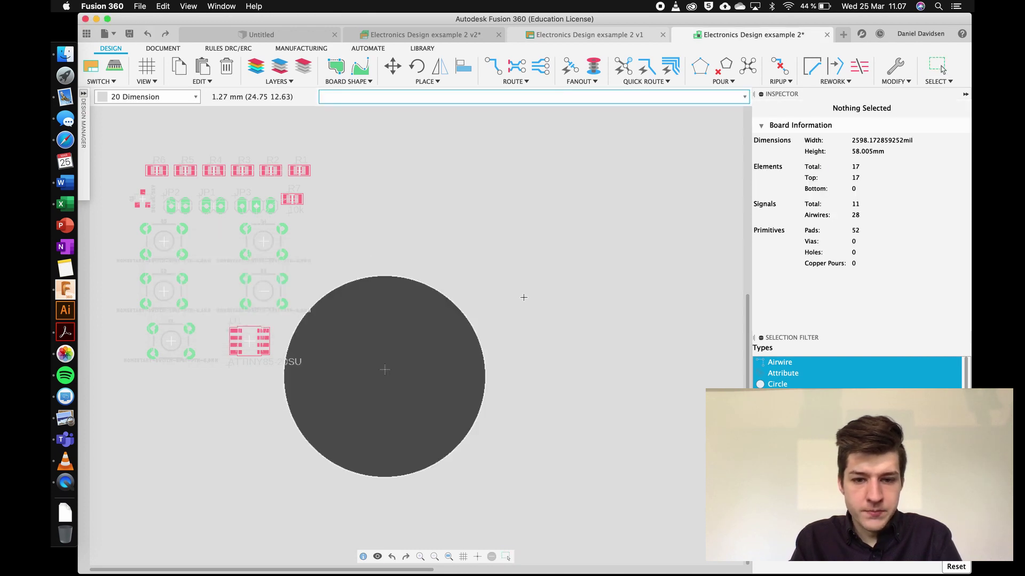
- Move momentary switch S4 onto the circular board so that it sits at the origin (0, 0)
left_click(357, 368)
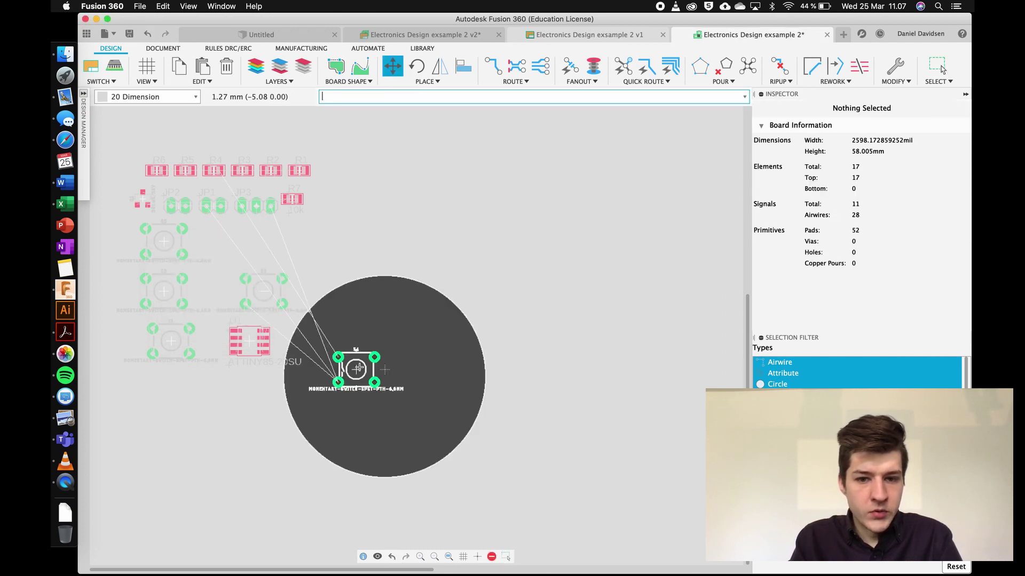
scroll(374, 370, "up", 5)
scroll(313, 370, "up", 2)
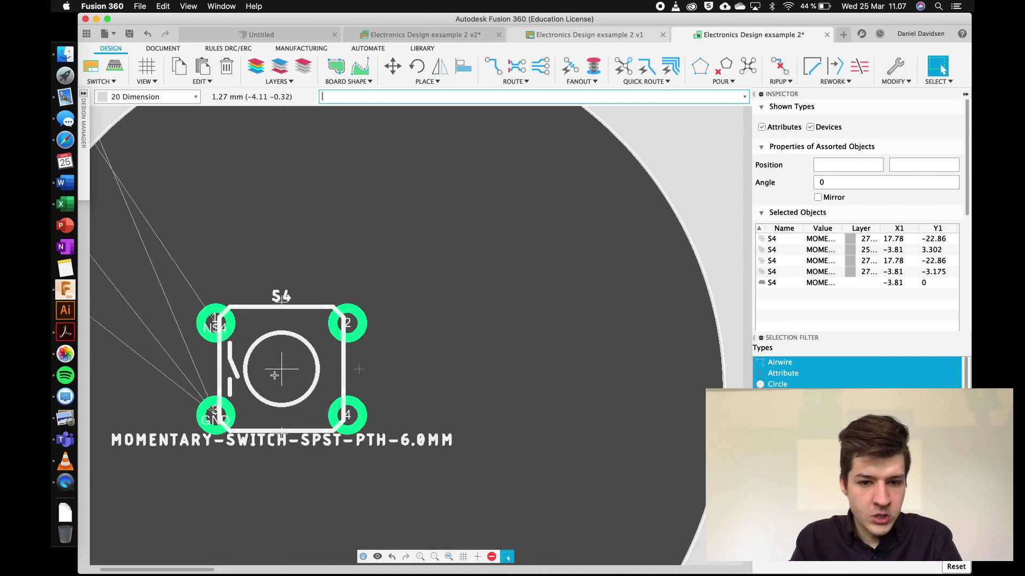
key("F7")
left_click(281, 367)
left_click(362, 369)
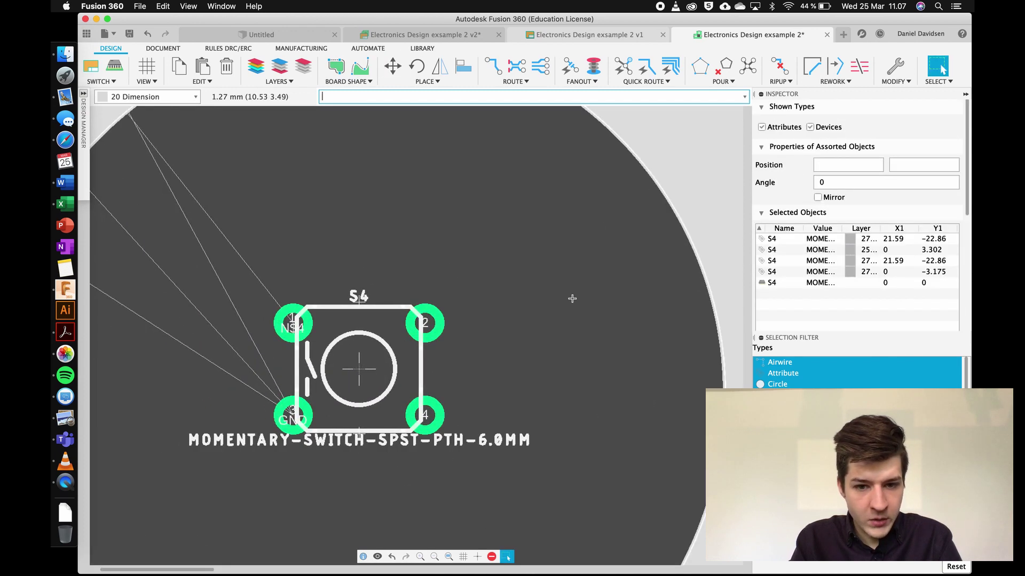
scroll(571, 297, "down", 5)
key("Escape")
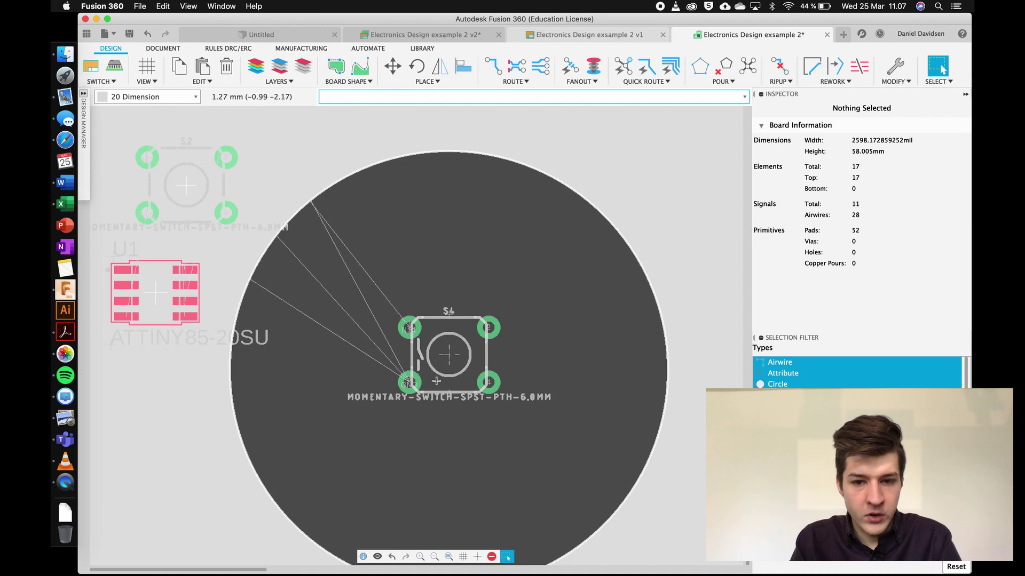
- Change the board grid's size unit to mil, using a 50 mil grid
scroll(327, 304, "down", 2)
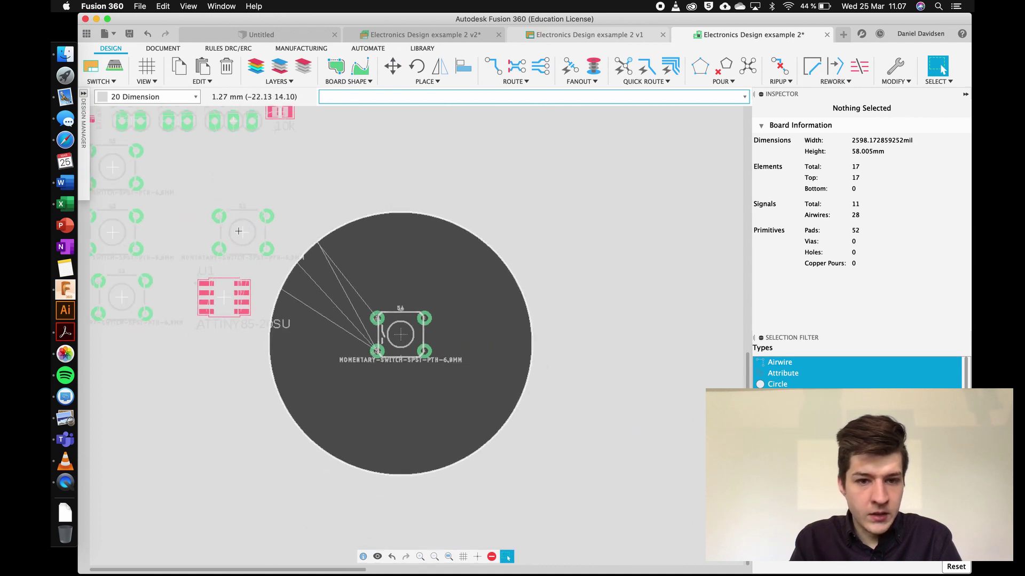
left_click(146, 65)
left_click(219, 86)
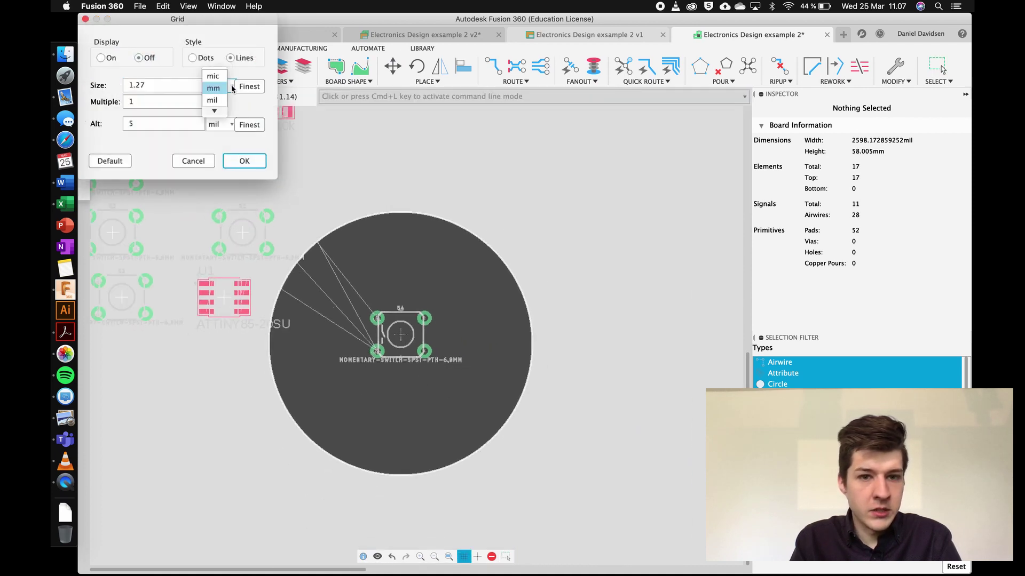
left_click(216, 100)
left_click_drag(152, 84, 126, 84)
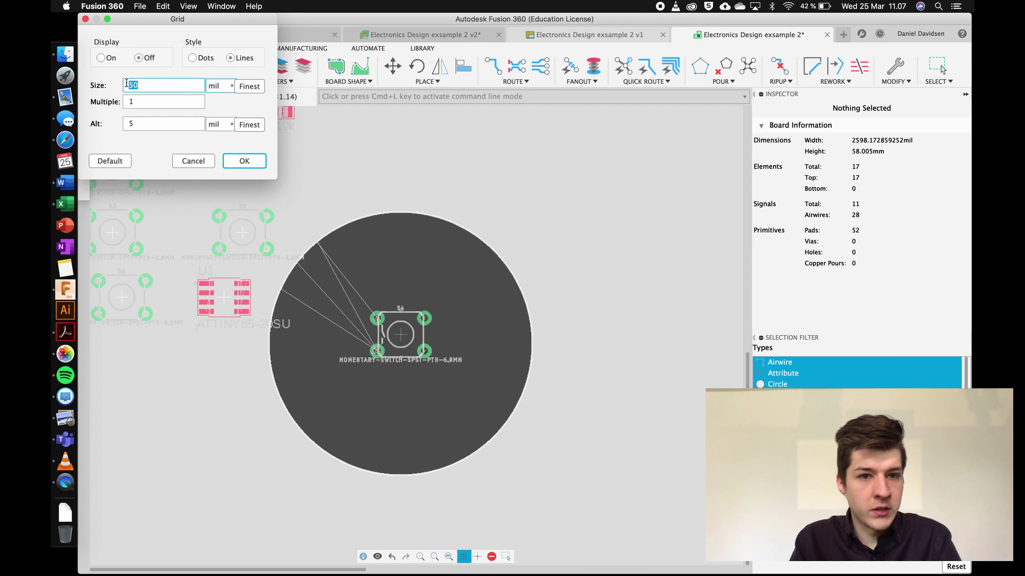
left_click(244, 161)
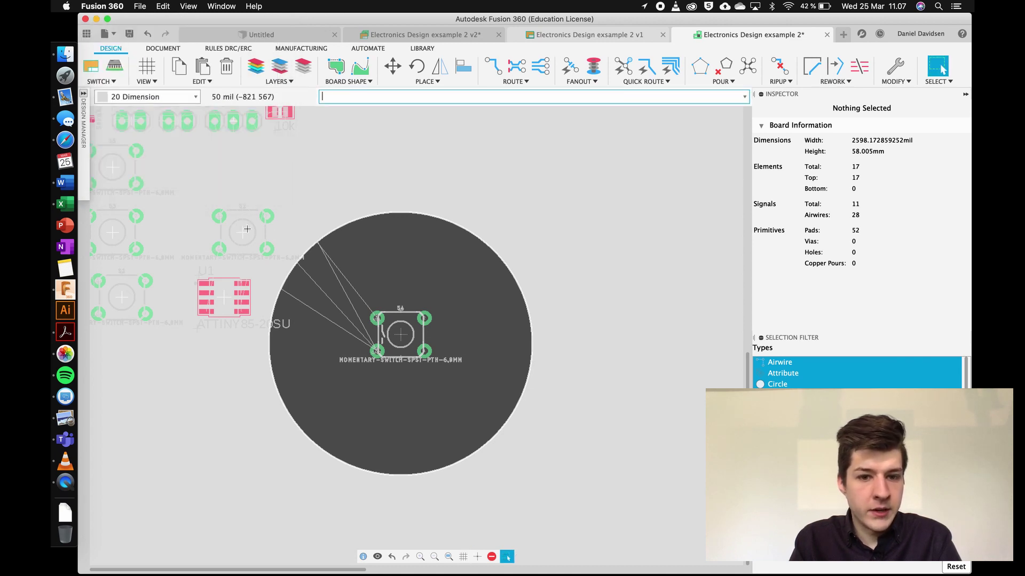
- Move momentary switch S2 onto the circular board, to the right of S4 at position (450, 0) mil
left_click_drag(273, 234, 413, 339)
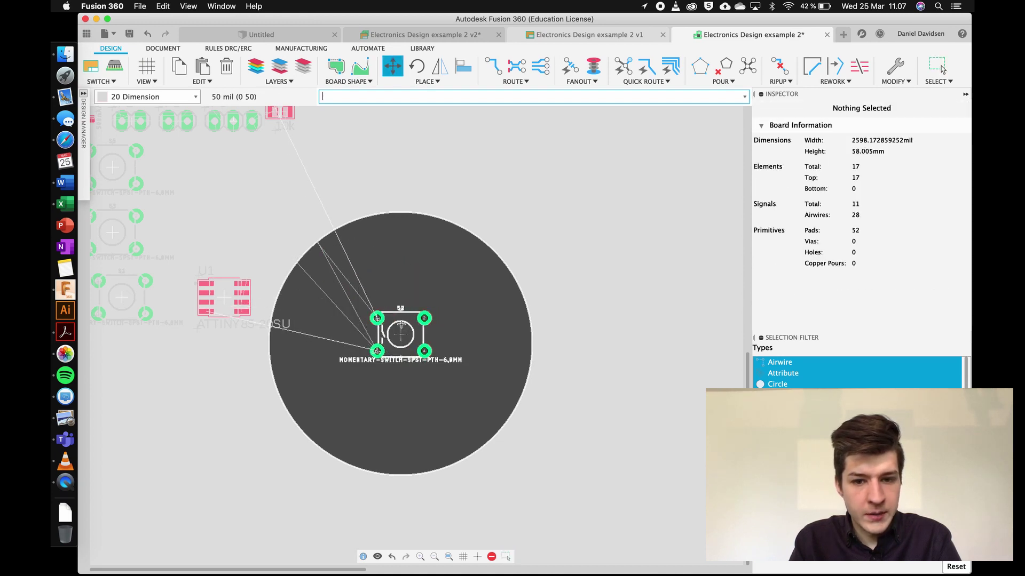
left_click_drag(404, 324, 490, 322)
key("Escape")
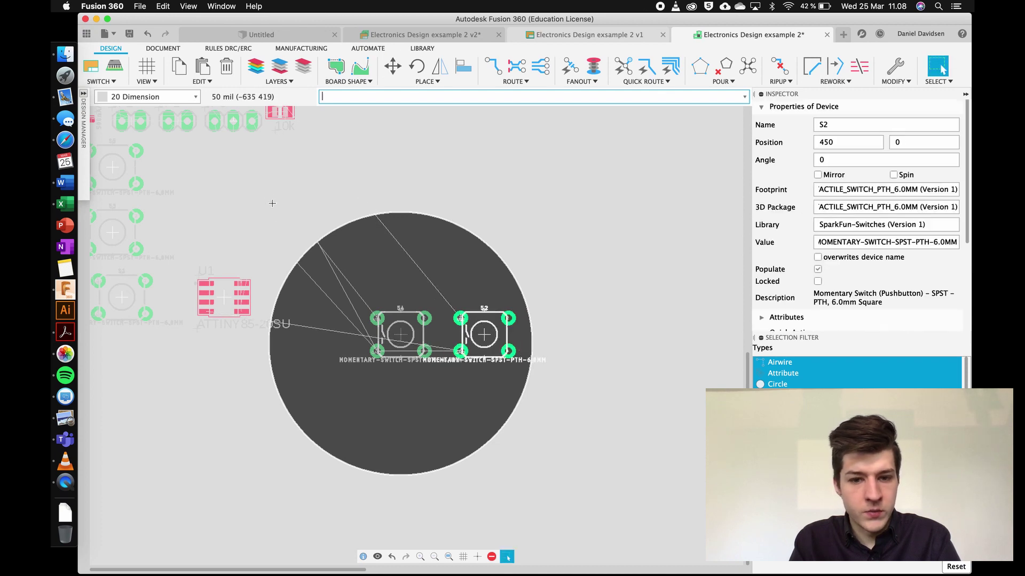
- Place switches S5, S3 and S1 on the circular board to the left of, above and below the central switch S4
scroll(158, 215, "up", 1)
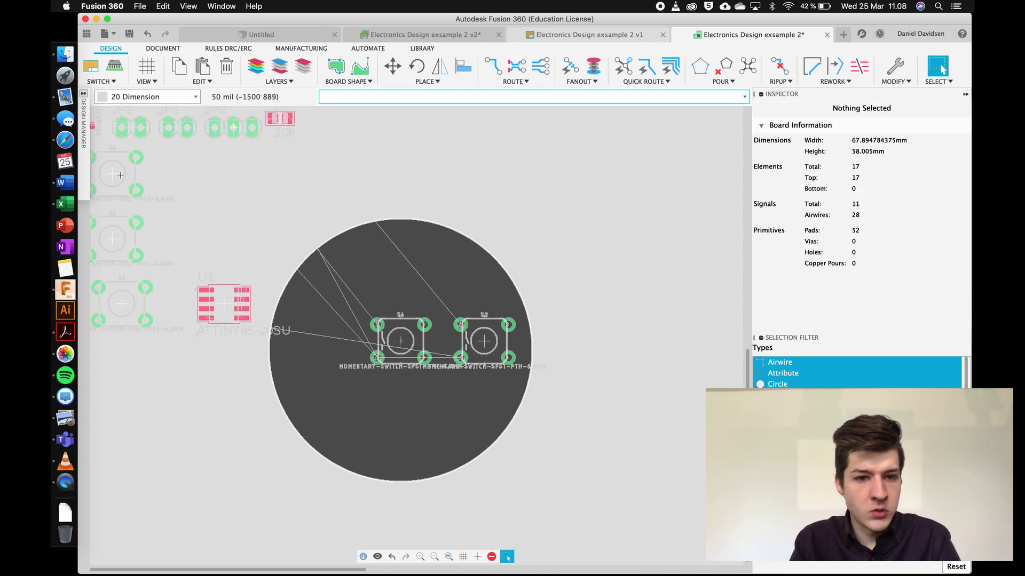
left_click_drag(112, 173, 319, 342)
left_click_drag(113, 238, 400, 258)
left_click_drag(121, 304, 400, 434)
left_click(400, 433)
scroll(400, 368, "up", 3)
scroll(438, 459, "down", 2)
key("Escape")
left_click_drag(414, 280, 414, 270)
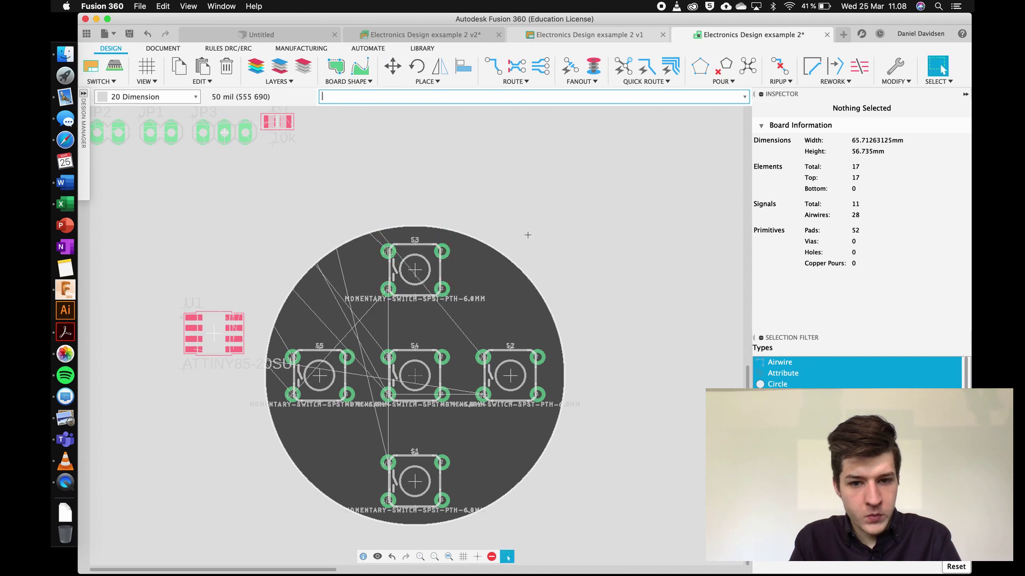
- Shift switches S5 and S2 one 50 mil grid step outward from S4 and inspect S2's distance to the board edge
left_click(319, 375)
left_click(306, 375)
left_click(520, 376)
left_click(521, 376)
key("Escape")
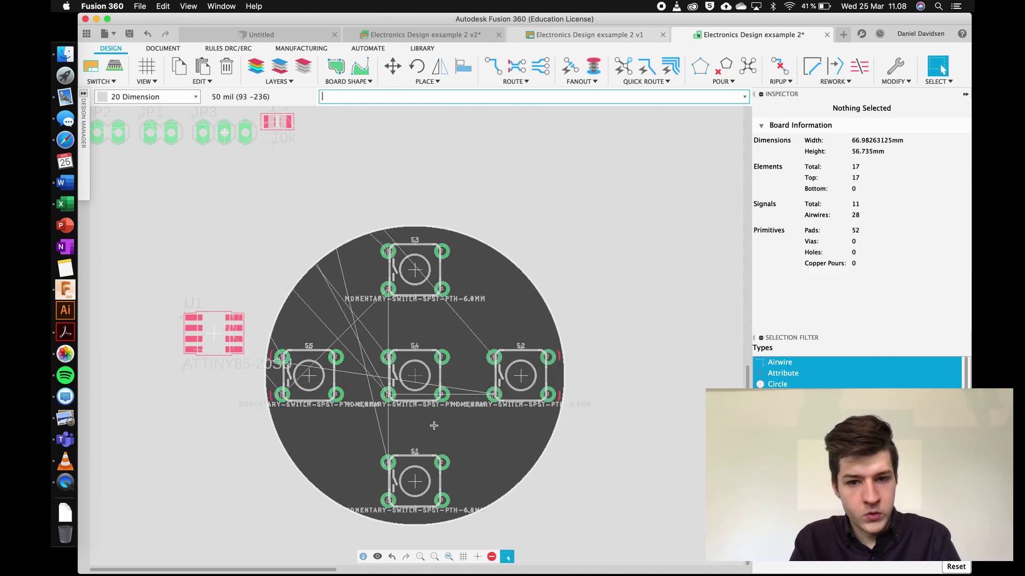
scroll(555, 386, "up", 4)
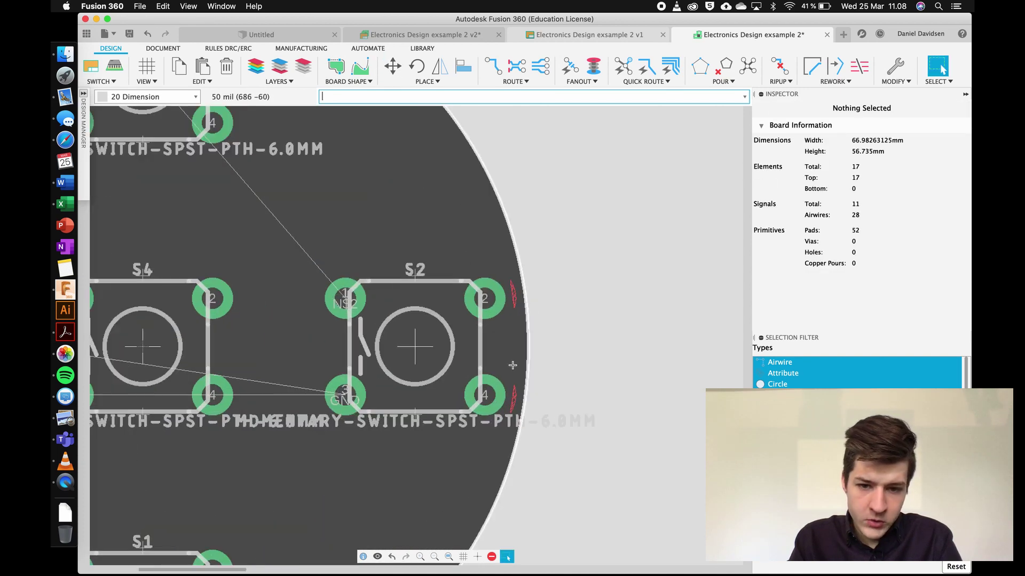
scroll(508, 326, "down", 1)
scroll(508, 327, "down", 3)
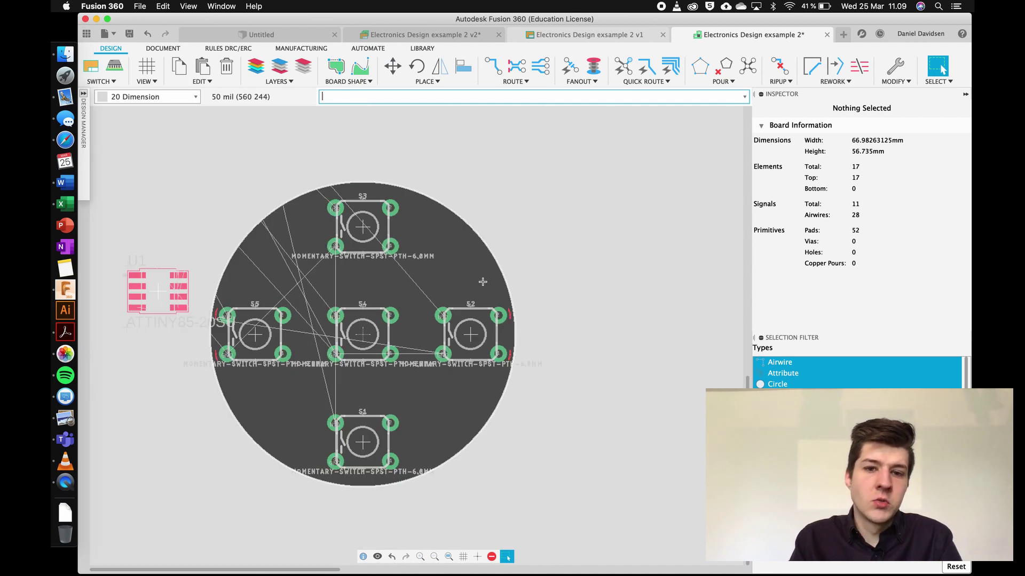
- Open the design rule check settings and review the minimum clearance rules between signals
left_click(229, 49)
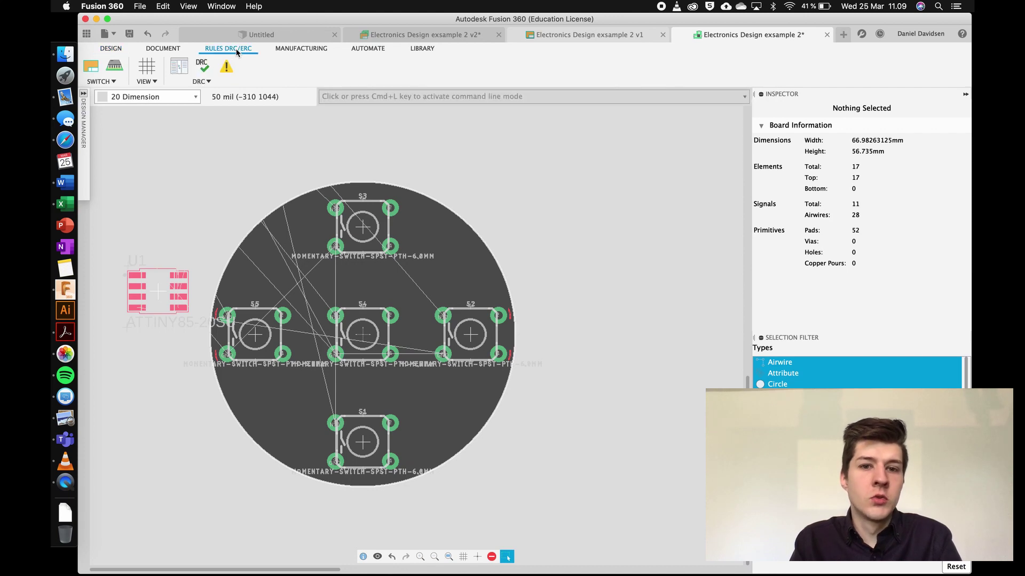
left_click(202, 66)
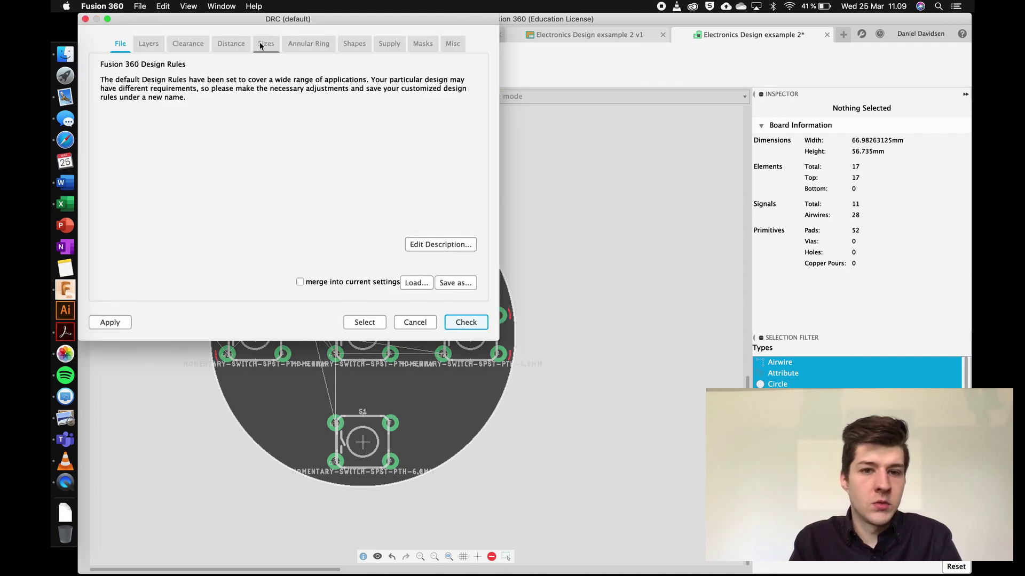
left_click_drag(283, 18, 258, 103)
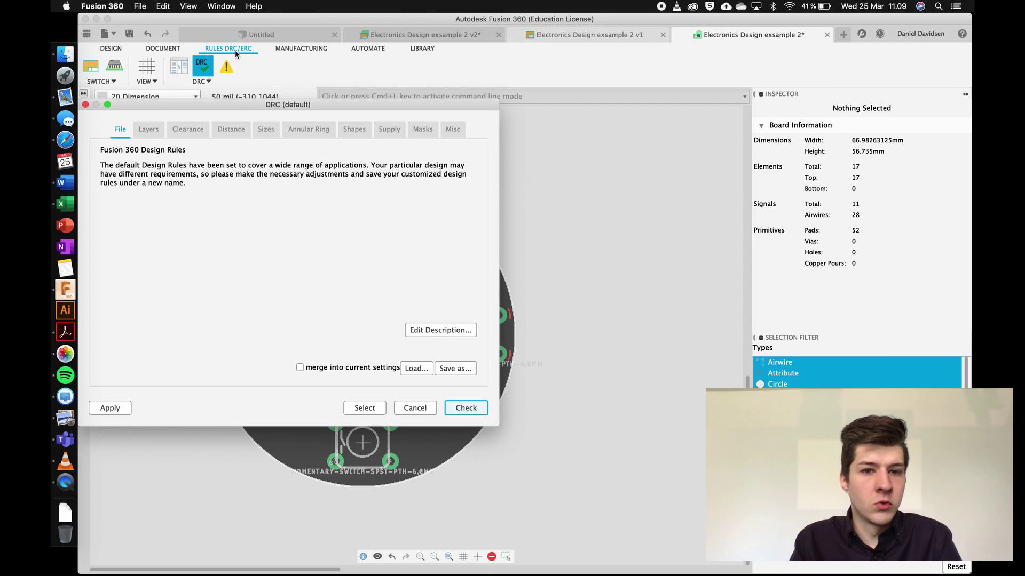
left_click_drag(206, 102, 277, 79)
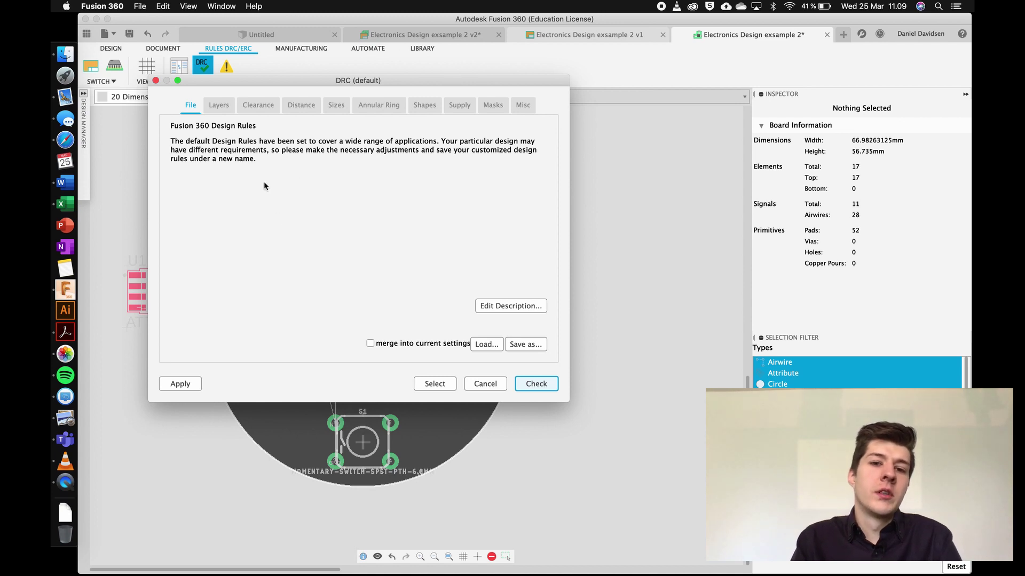
left_click(257, 108)
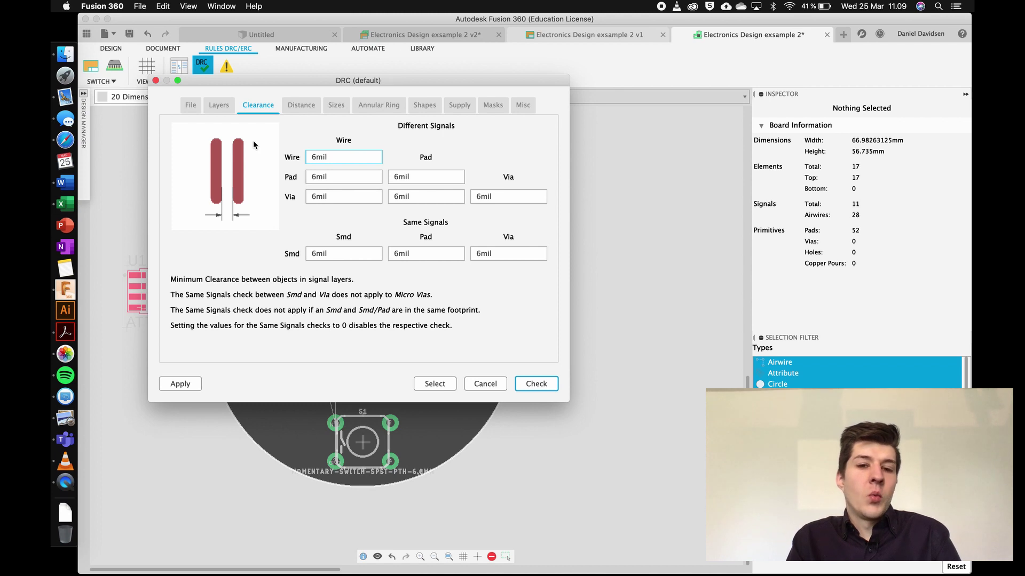
left_click(363, 177)
left_click(369, 191)
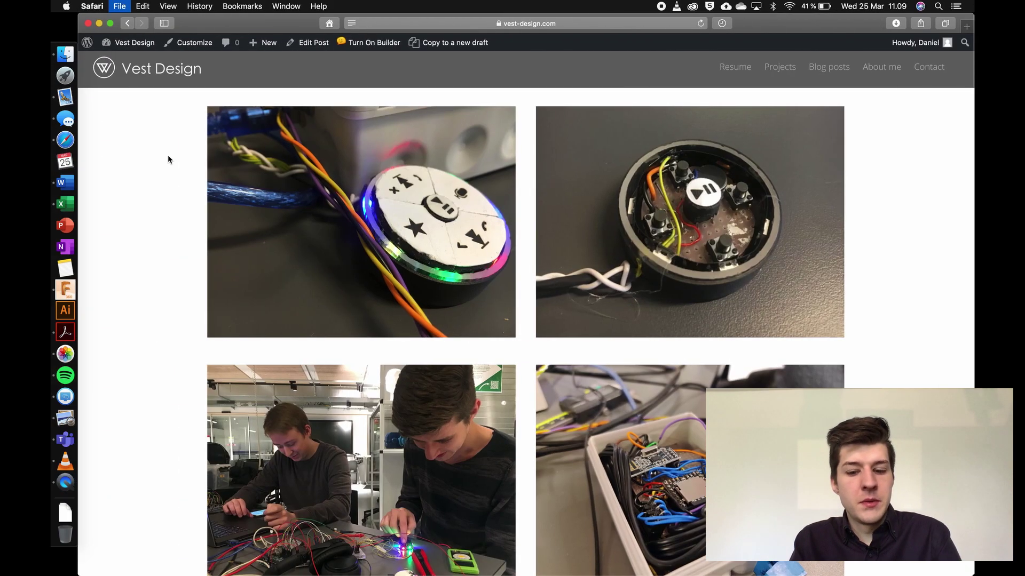
- Switch to Safari and search the web for "PCB engraver" in a new tab
key("super+t")
type("CNC")
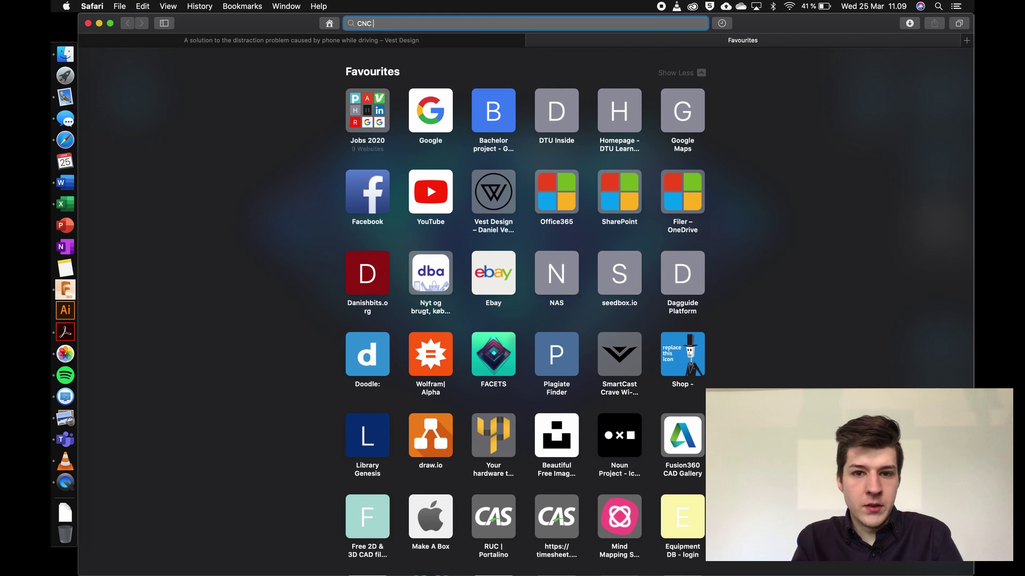
key("BackSpace")
key("BackSpace")
key("BackSpace")
type("P")
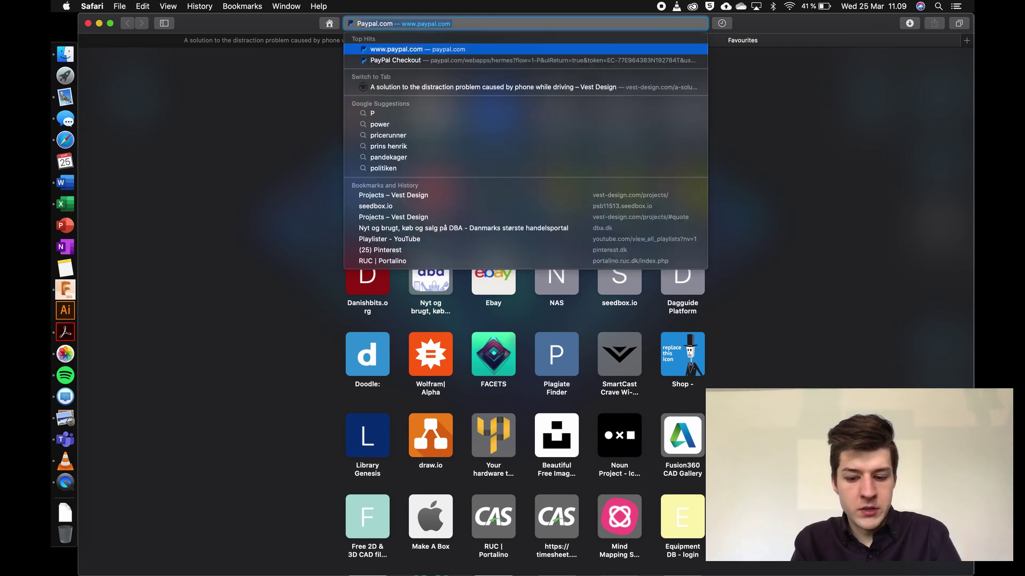
type("CB ")
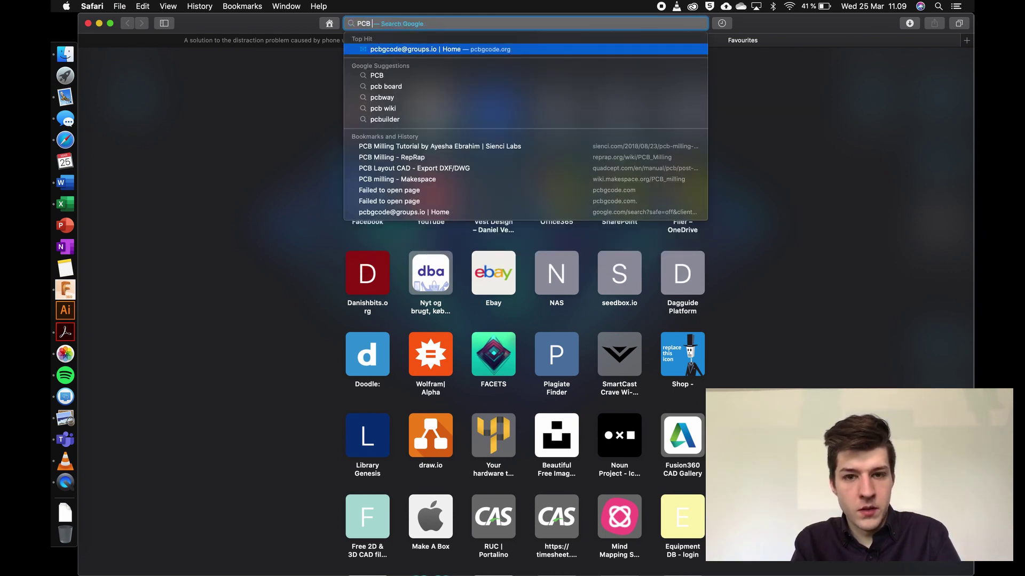
type("engraver")
key("Return")
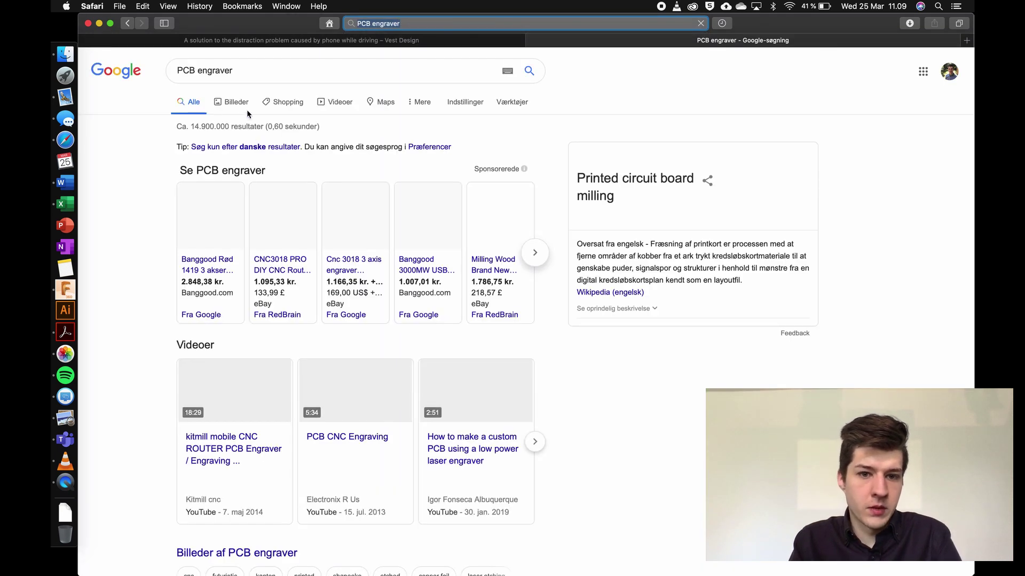
- Show image results, refine the search to "PCB engraver bit" and examine a picture of a bit
left_click(235, 102)
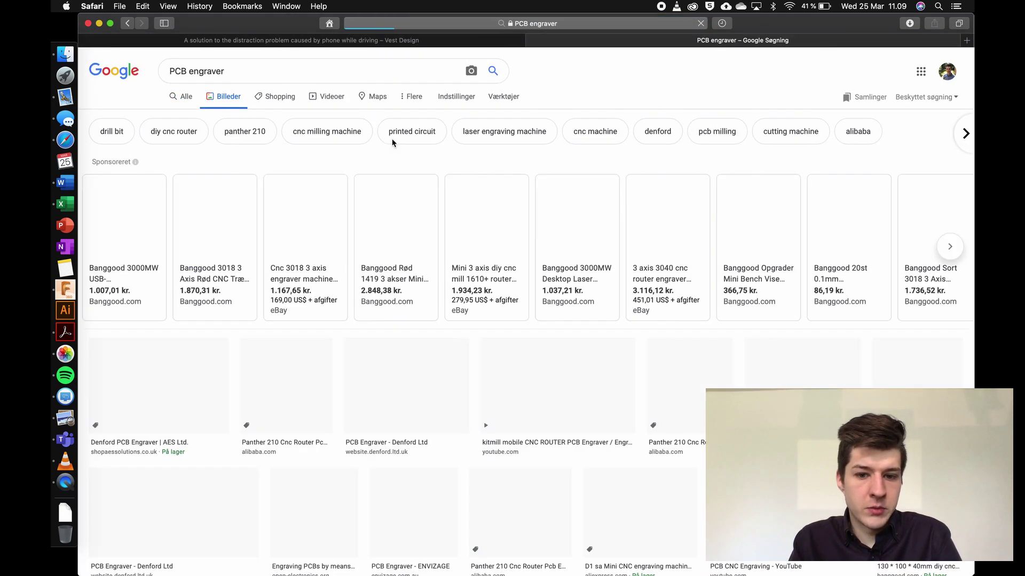
left_click(303, 70)
type("bit")
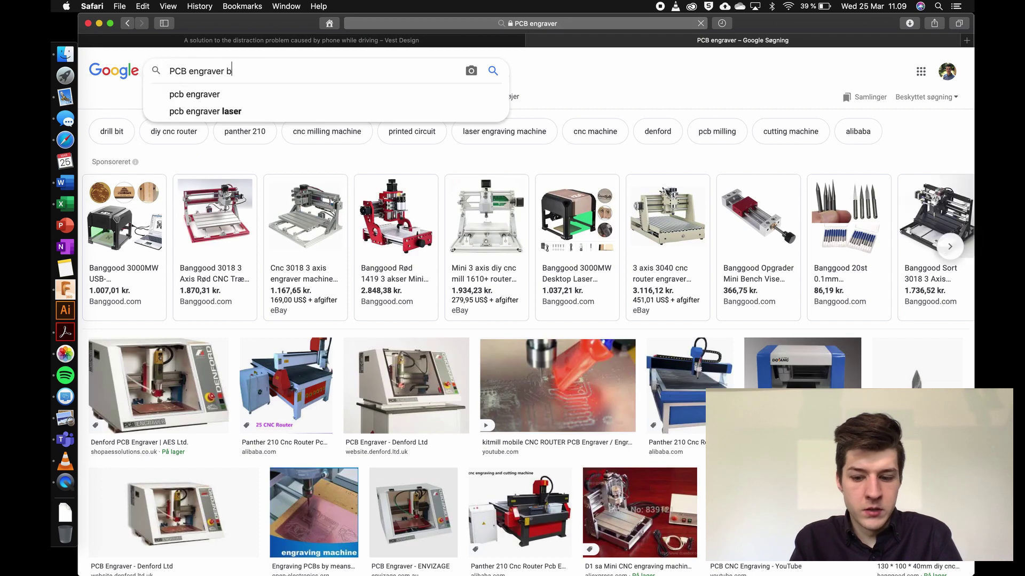
key("Return")
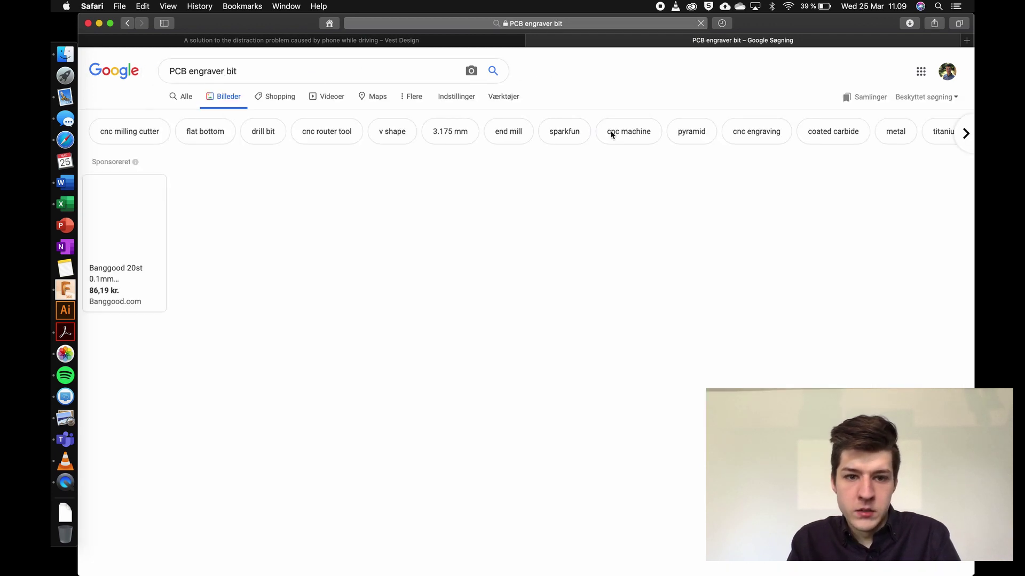
left_click(137, 384)
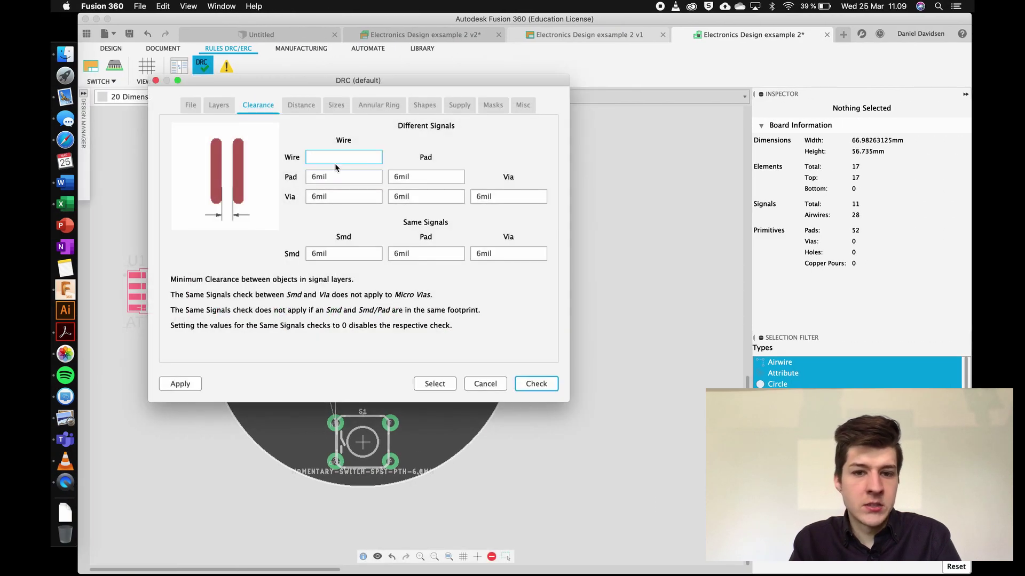
- Reopen the DRC clearance rules in Fusion 360, set the different-signals wire-to-wire clearance to 0.21mm and copy that value
key("Escape")
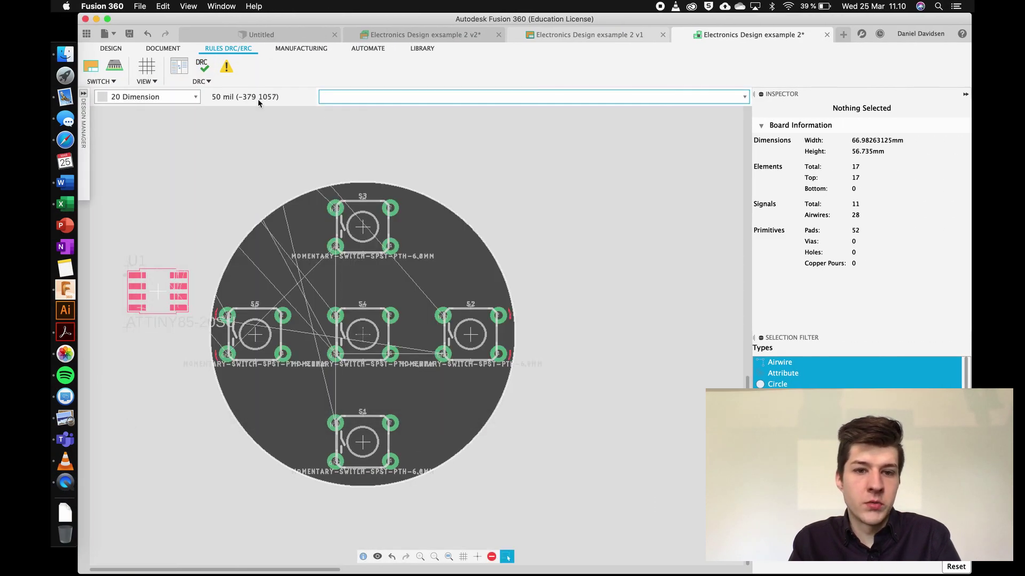
left_click(206, 65)
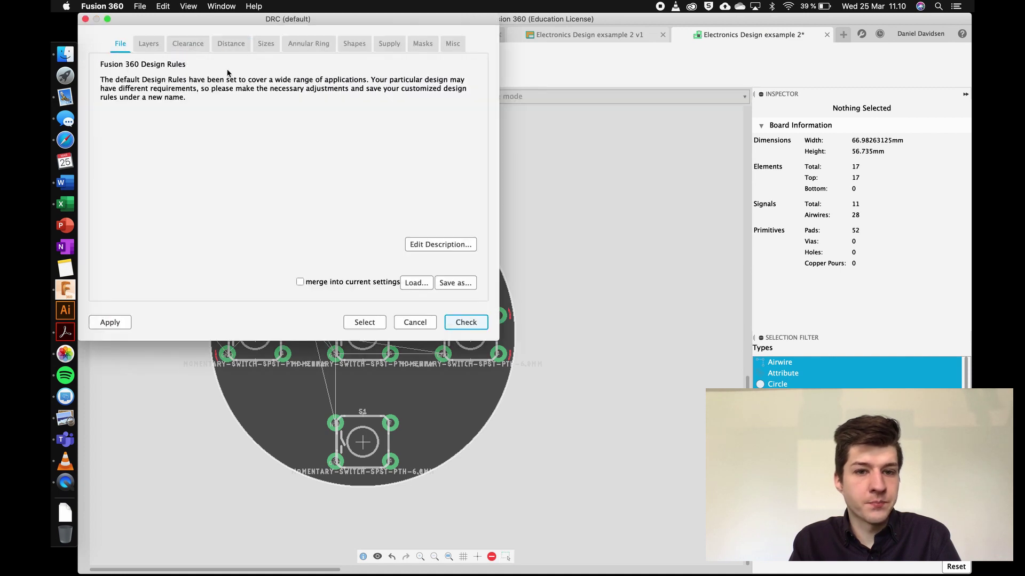
left_click(188, 45)
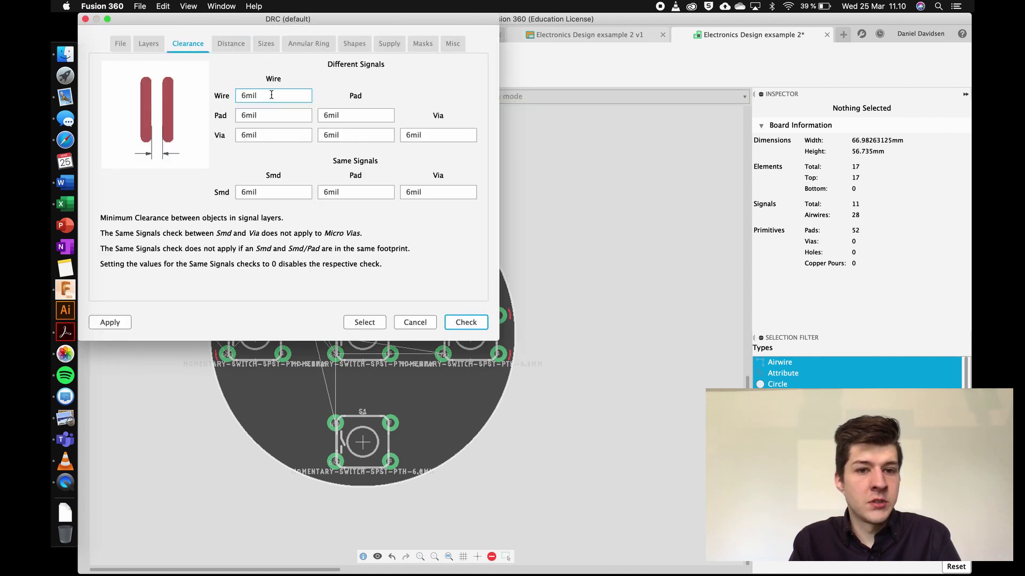
left_click_drag(261, 96, 223, 98)
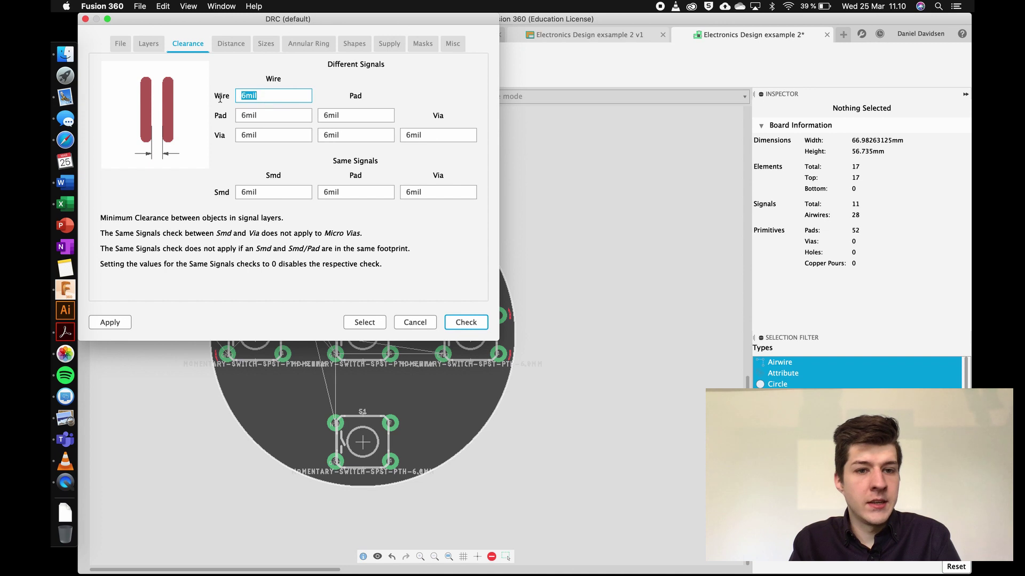
type("0.21")
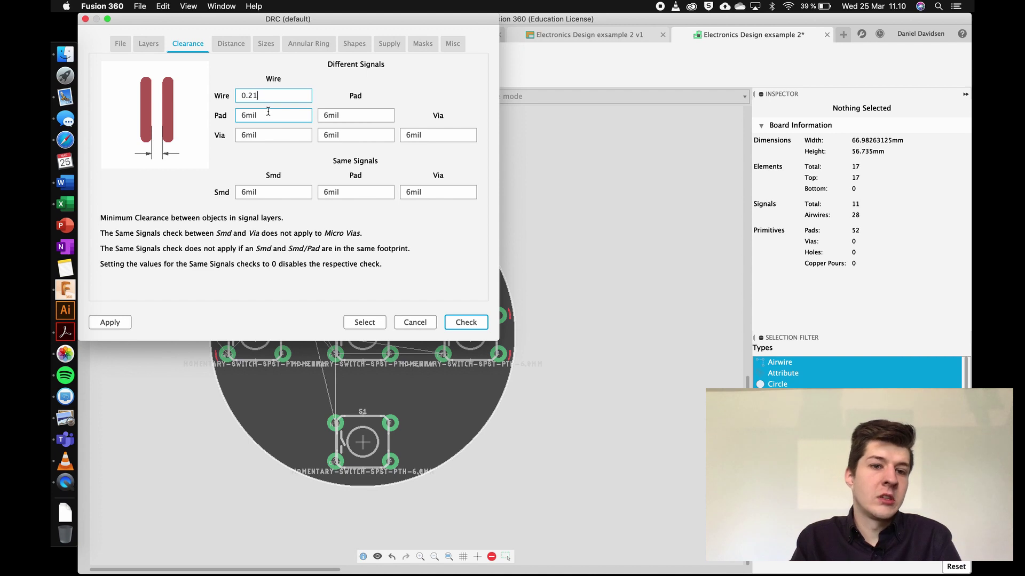
type("mm")
key("super+a")
key("super+c")
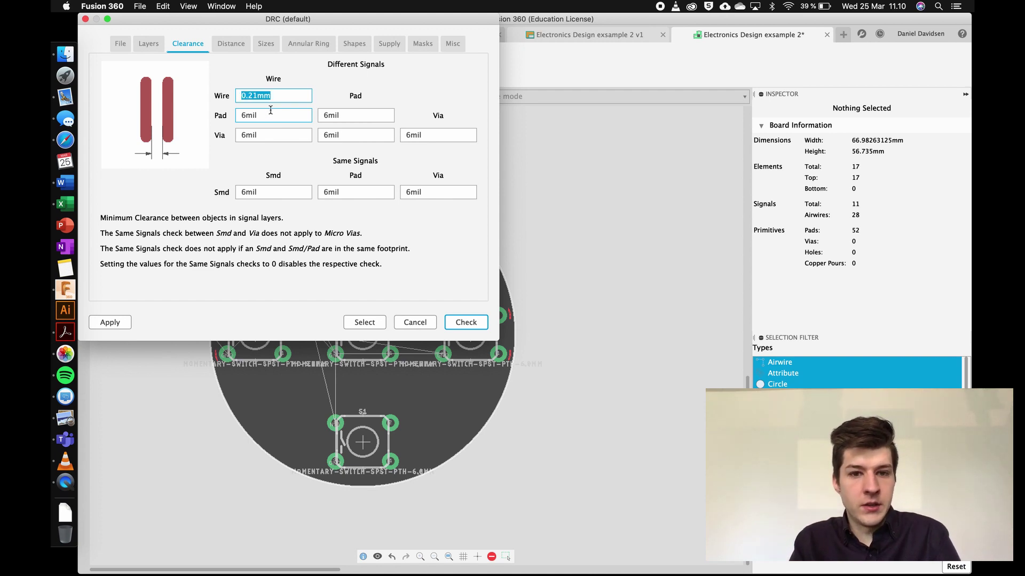
- Set the remaining different-signals pad and via clearances to 0.21mm, leaving the same-signals clearances as they are
key("Tab")
key("super+v")
key("Tab")
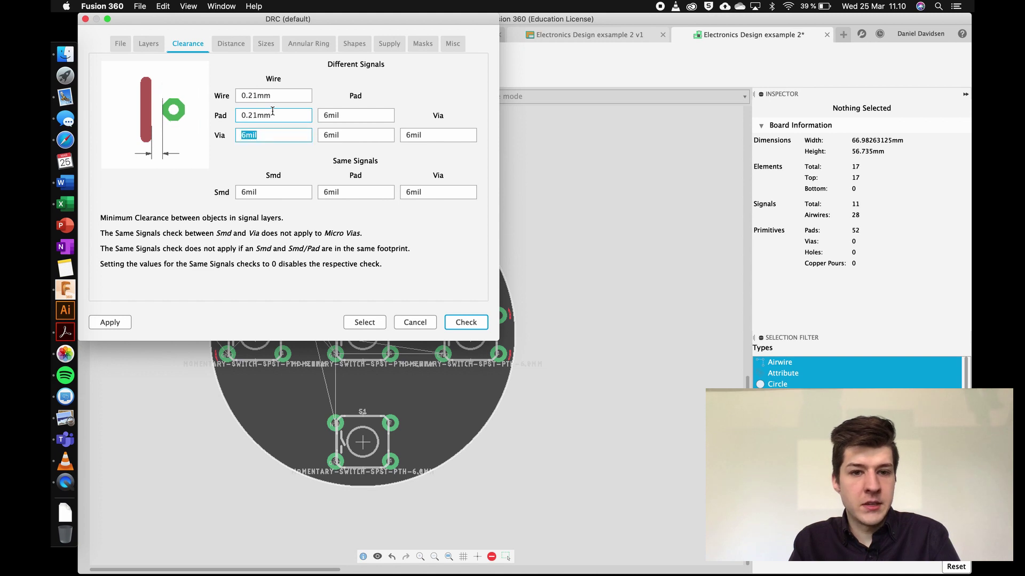
key("super+v")
key("Tab")
key("super+v")
key("Tab")
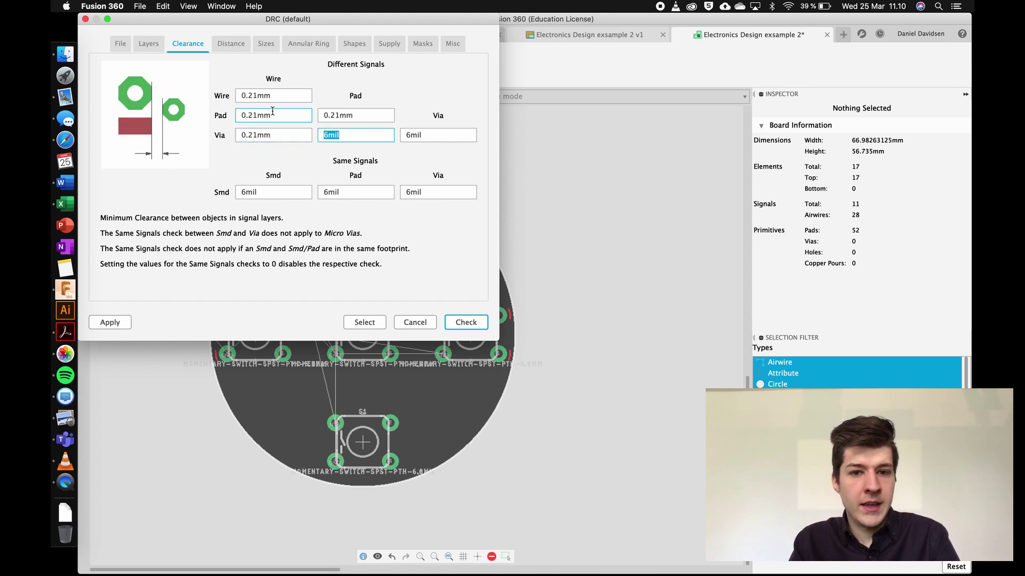
key("super+v")
key("Tab")
key("super+v")
key("Tab")
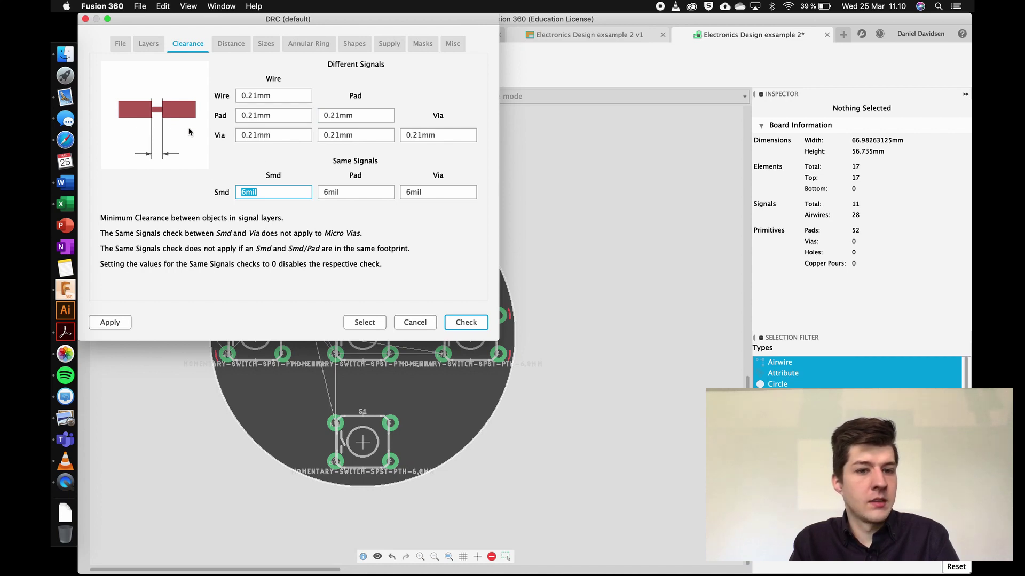
key("Tab")
key("Tab")
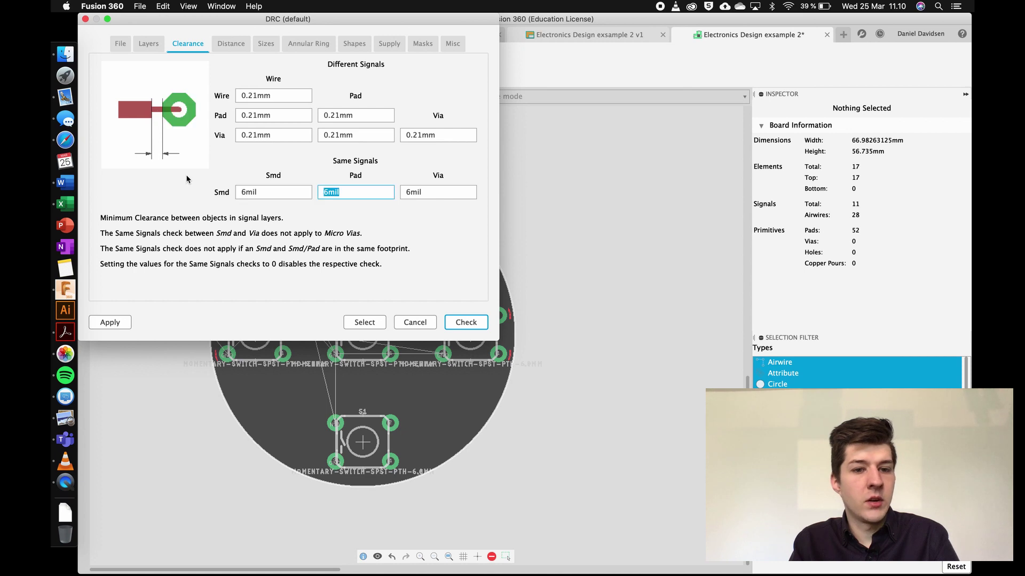
- Set both DRC distance rules, Copper/Dimension and Drill/Hole, to 0.21mm
left_click(238, 46)
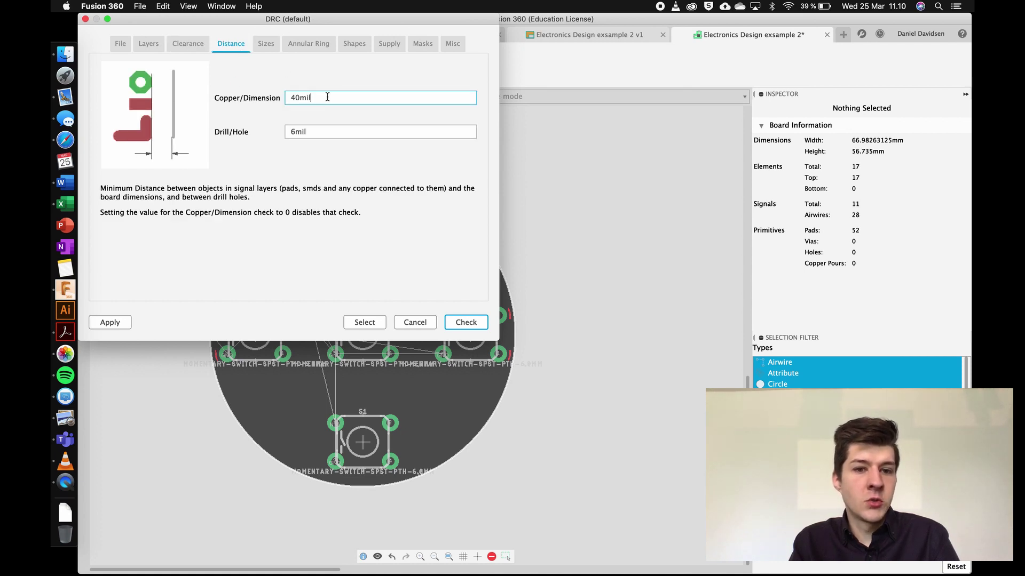
left_click_drag(325, 98, 274, 95)
type("0.21mm")
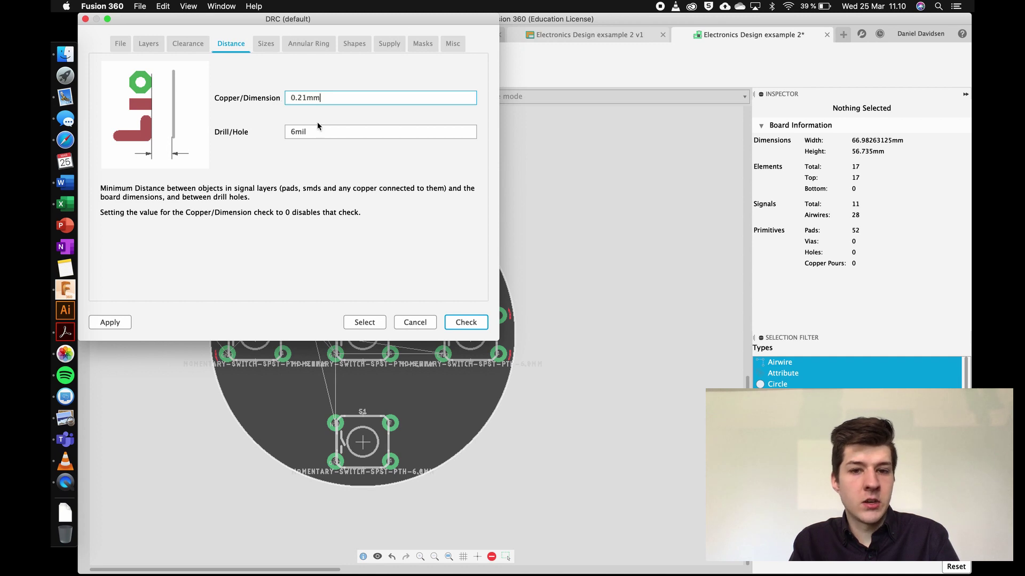
left_click(323, 129)
left_click_drag(321, 132, 273, 130)
type("0.21mm")
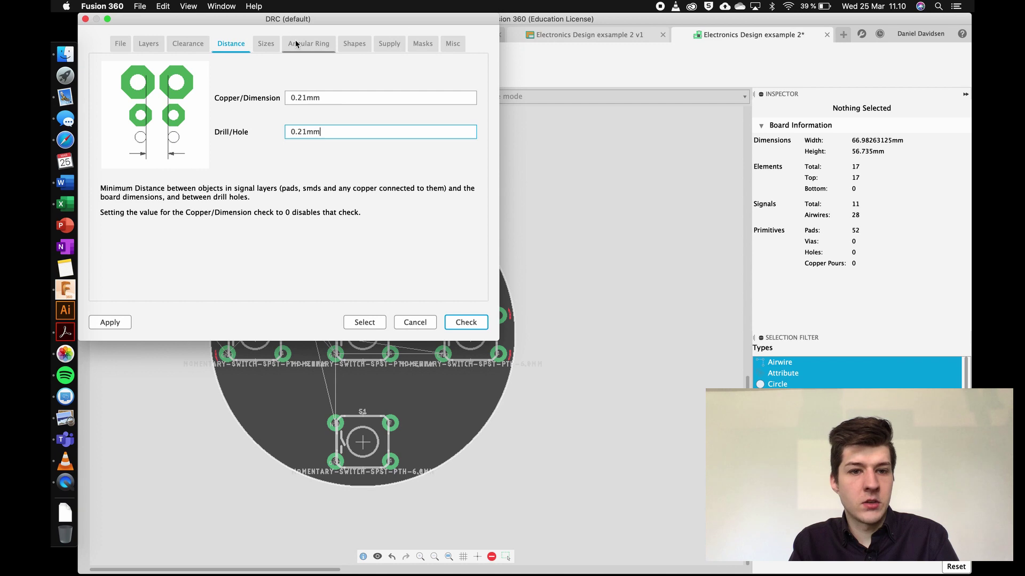
- Set the minimum width in the DRC size rules to 15mil
left_click(269, 43)
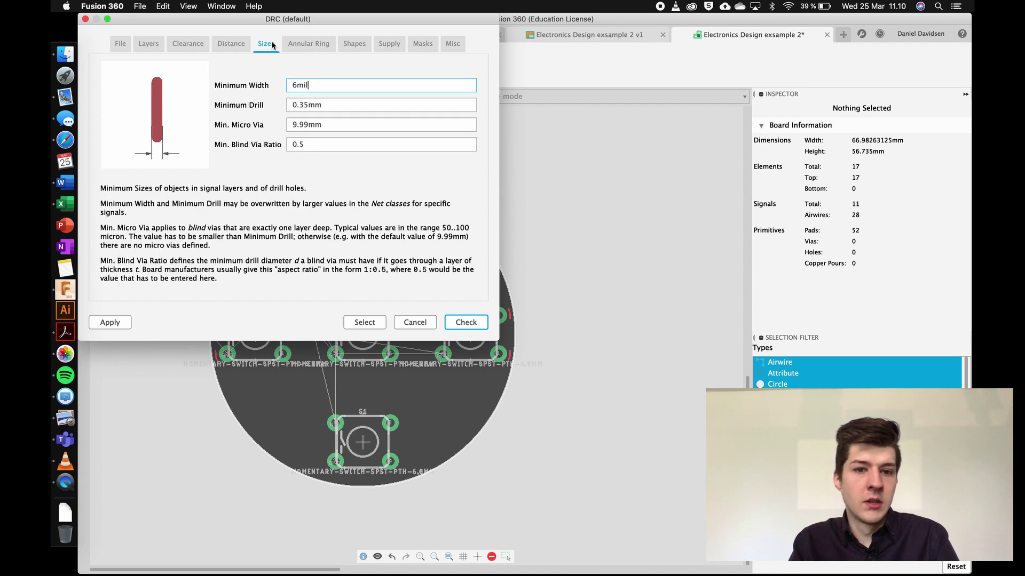
left_click_drag(321, 84, 284, 85)
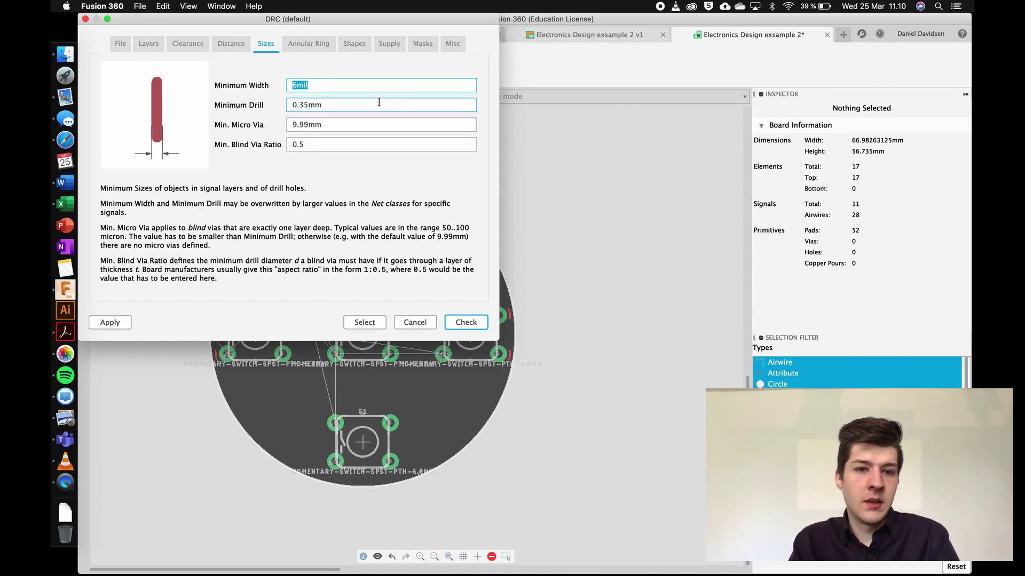
type("15")
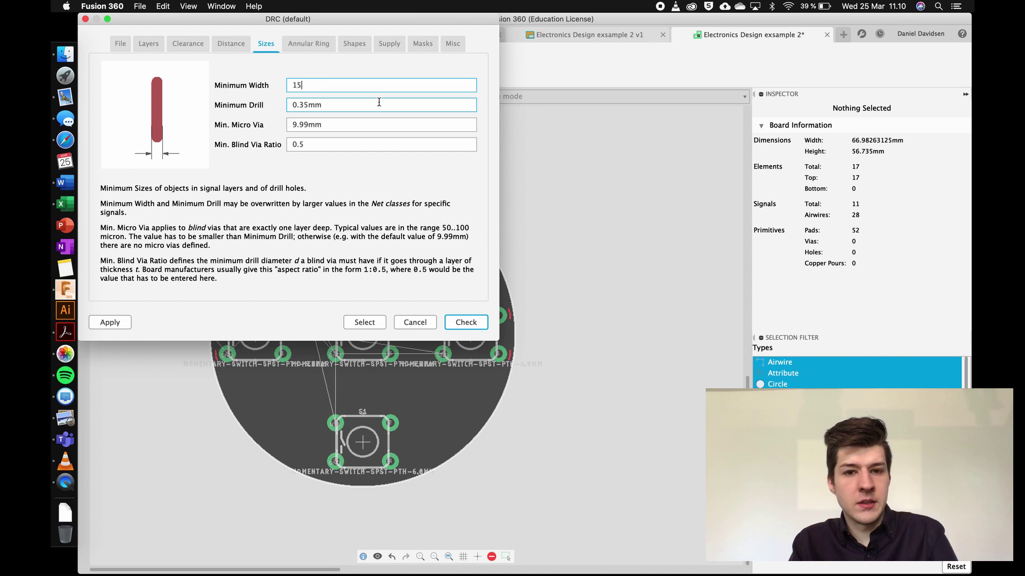
type("mil")
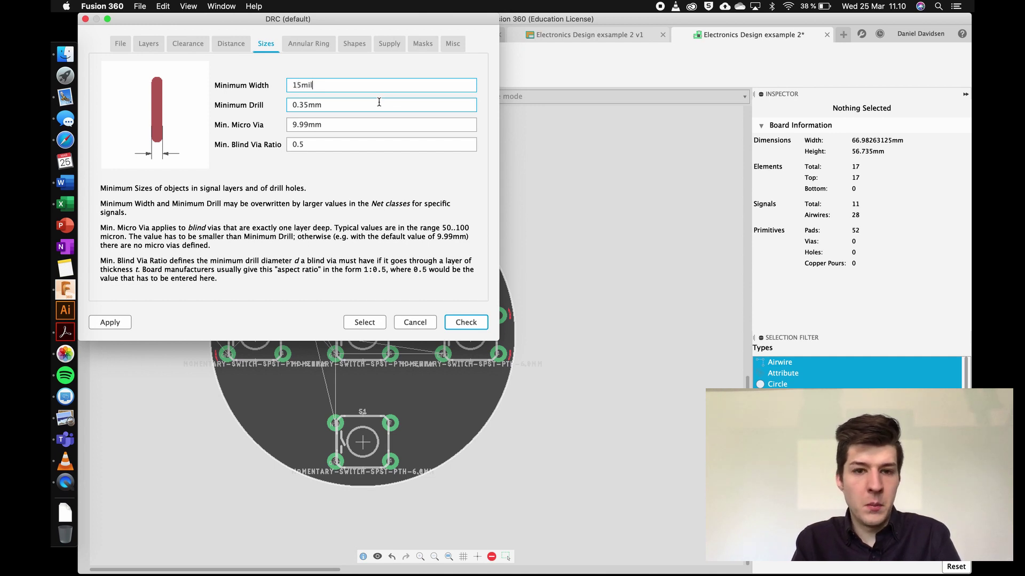
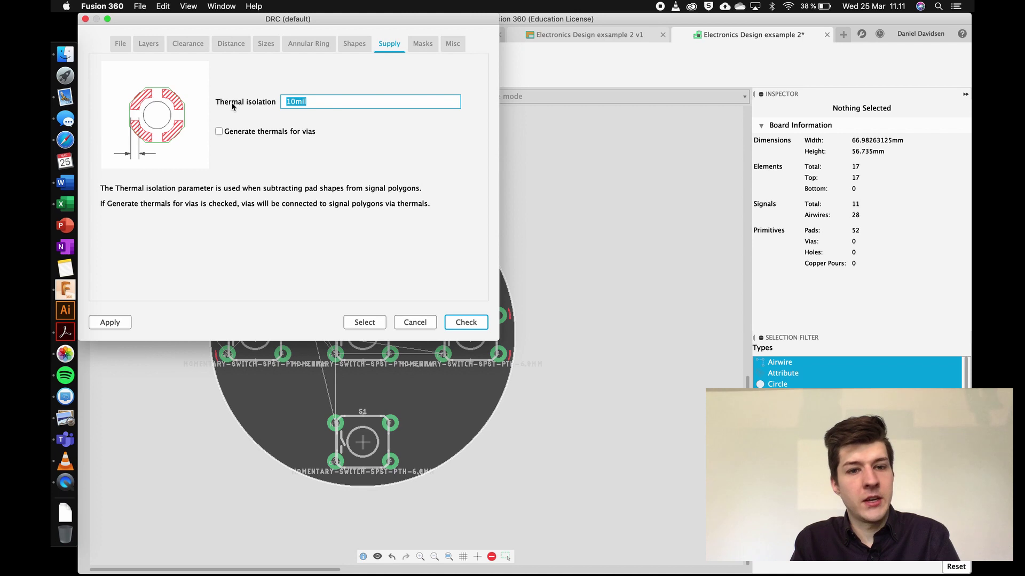
- Set the supply thermal isolation to 0.21mm and review the mask and miscellaneous rules
type("0.21mm")
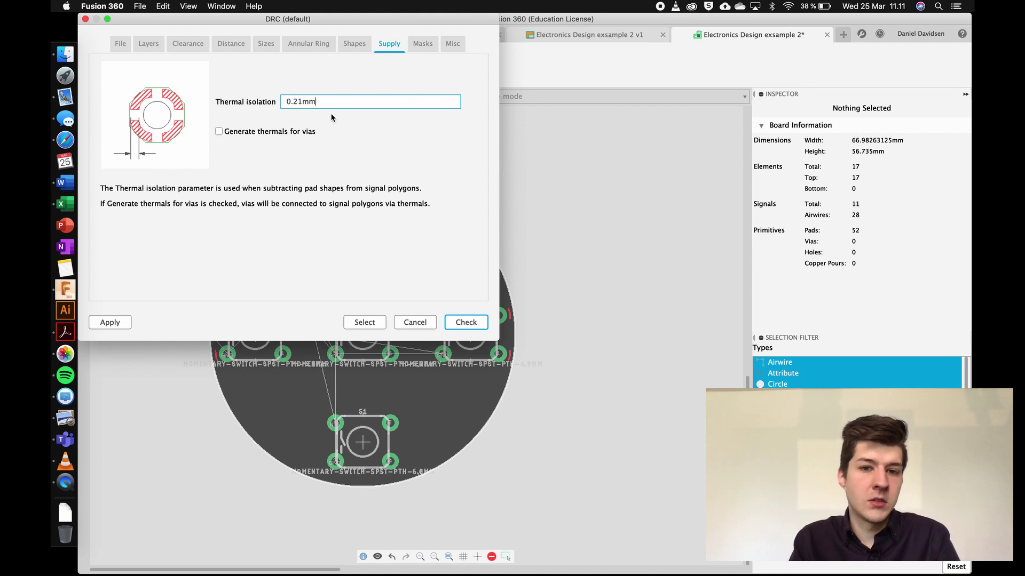
left_click(424, 45)
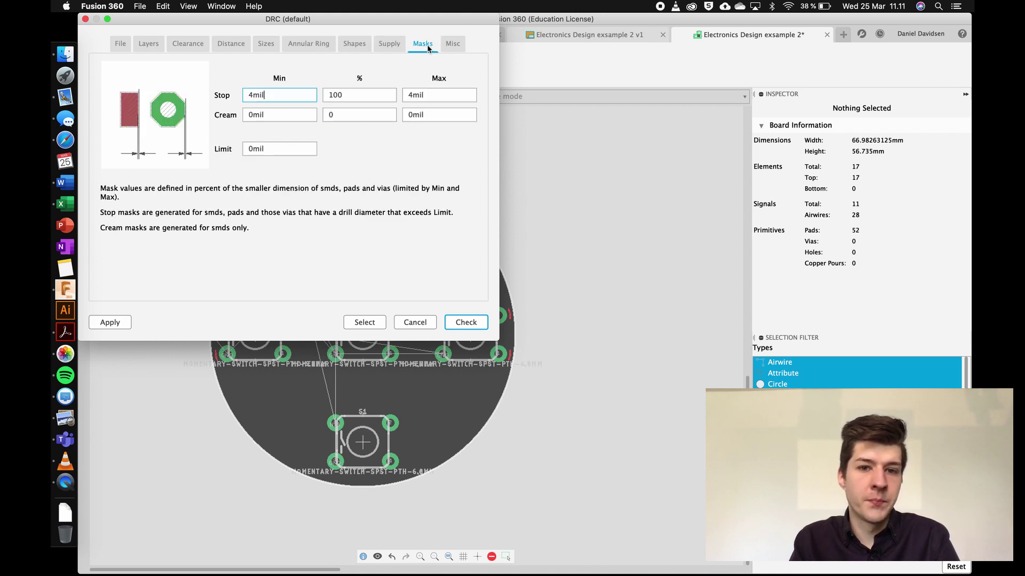
left_click(451, 45)
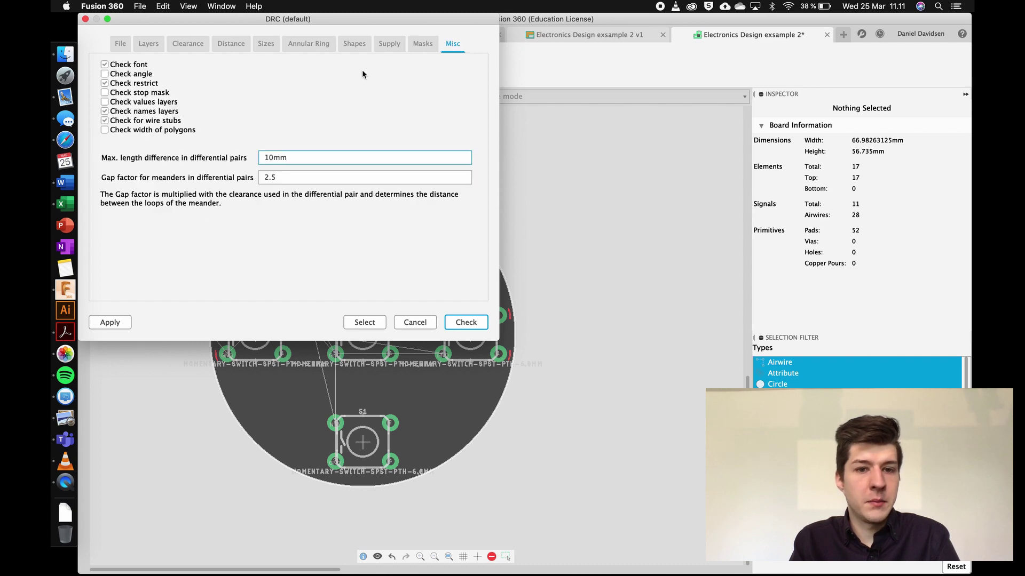
- Load the saved design rules file CNC 0.08 mm MILL.dru into the DRC settings
left_click(126, 48)
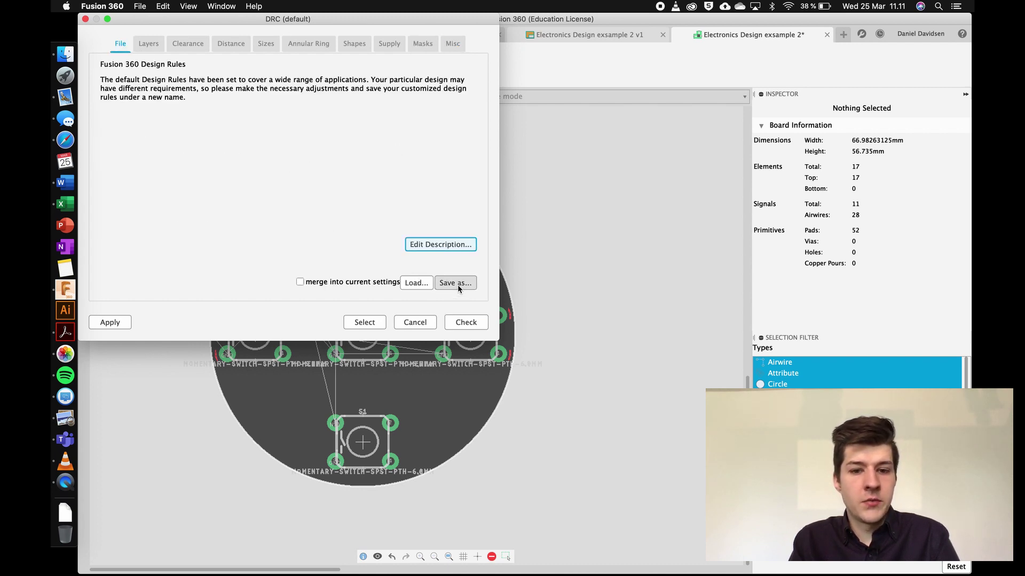
left_click(421, 284)
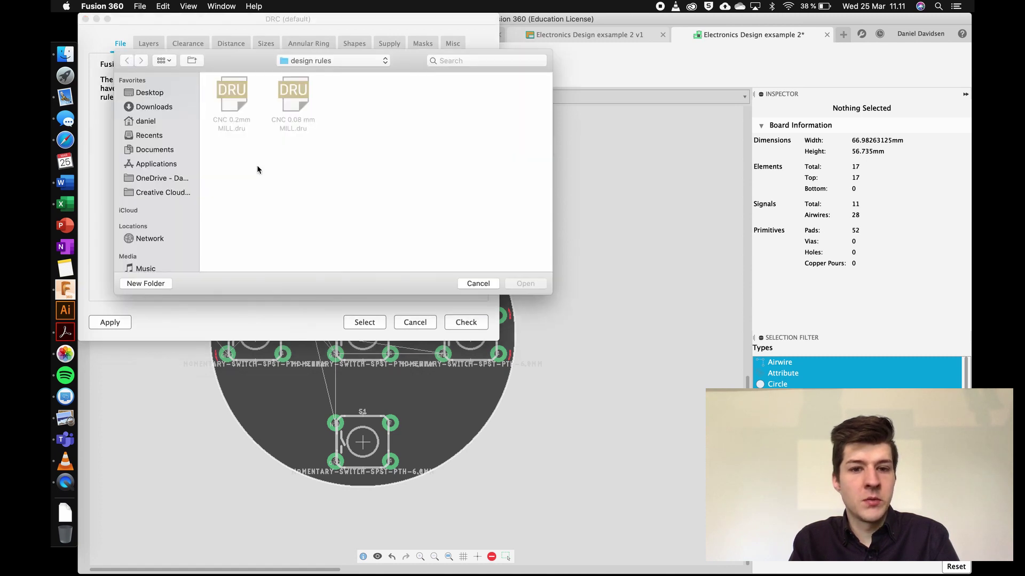
left_click(240, 107)
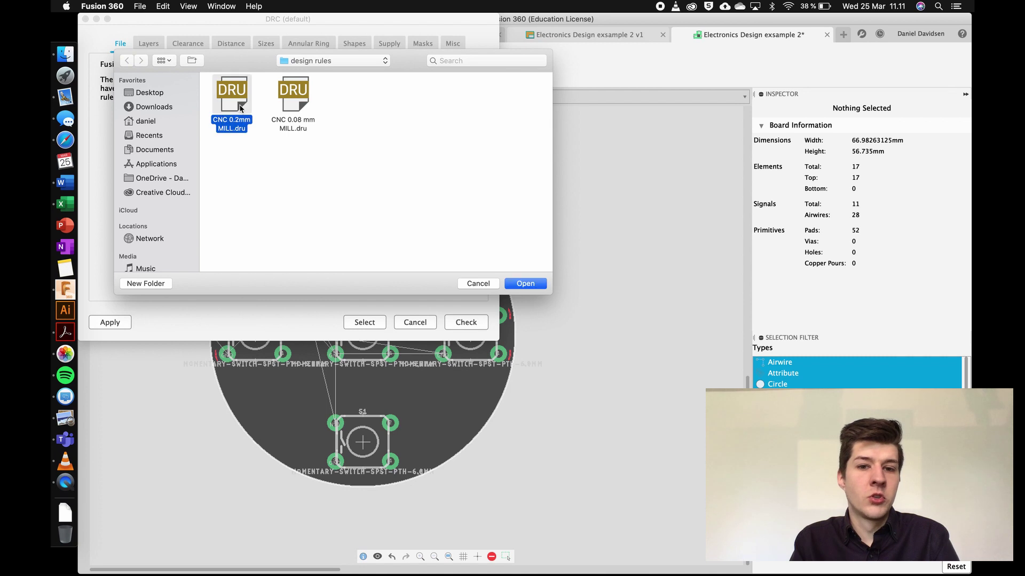
left_click(295, 112)
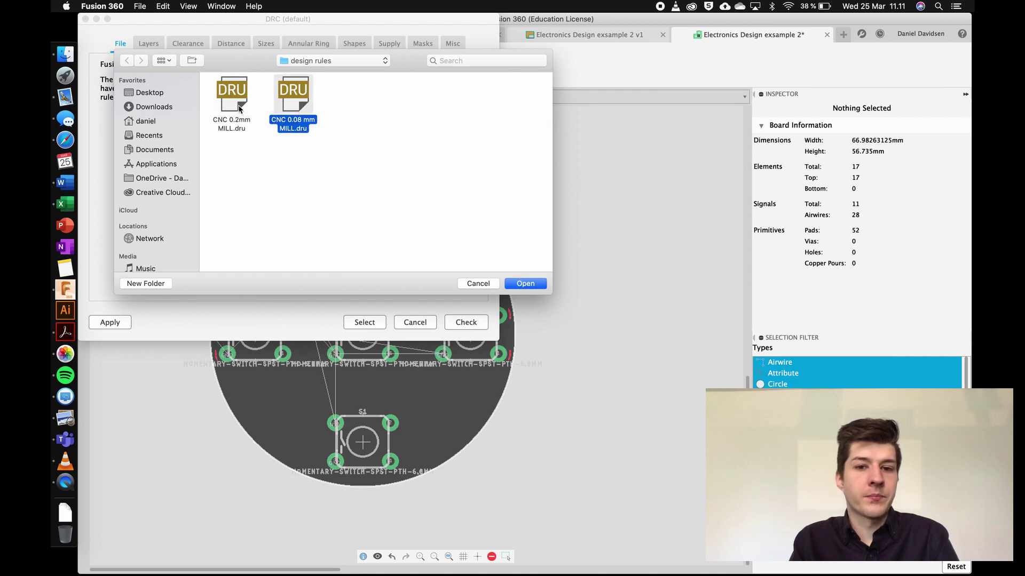
key("Return")
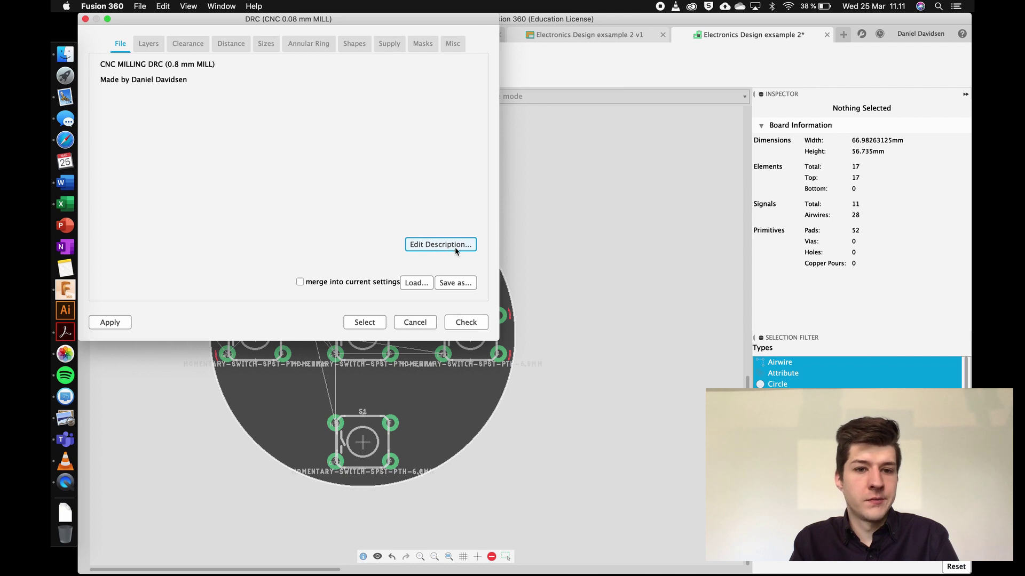
- Load the design rules file CNC 0.2mm MILL.dru and exit the DRC settings to the board with Select
left_click(416, 283)
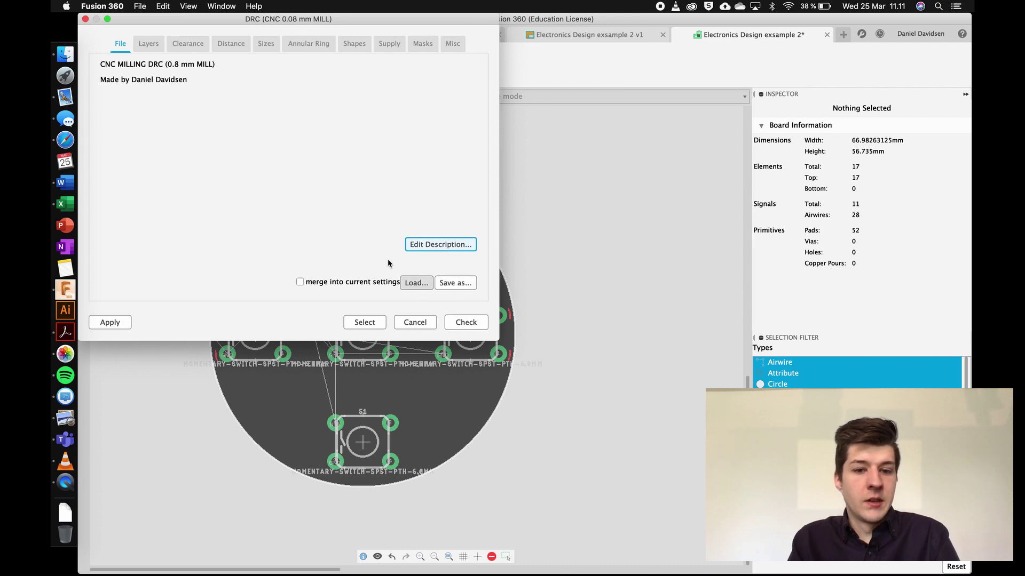
left_click(227, 95)
left_click(525, 283)
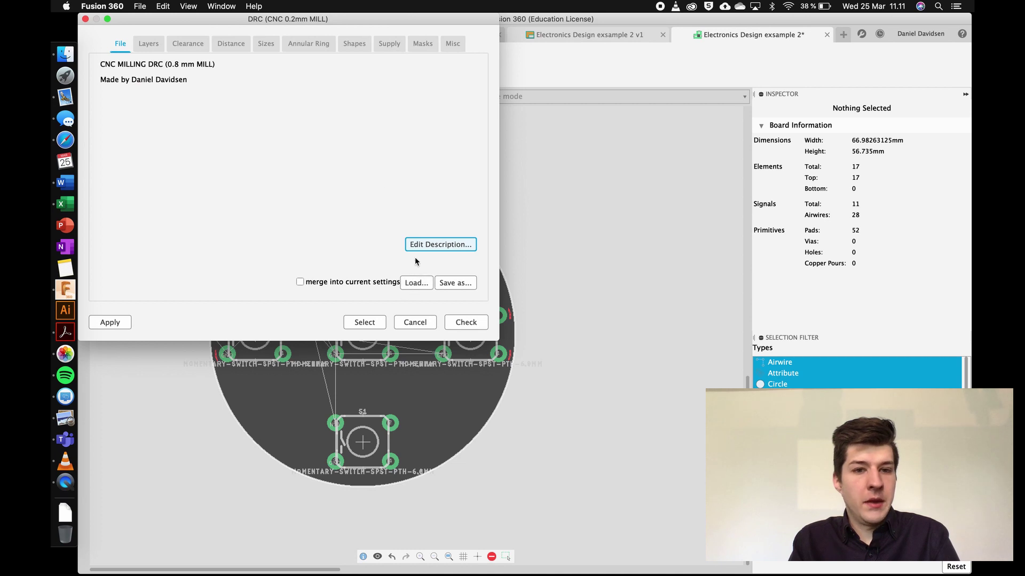
left_click(416, 282)
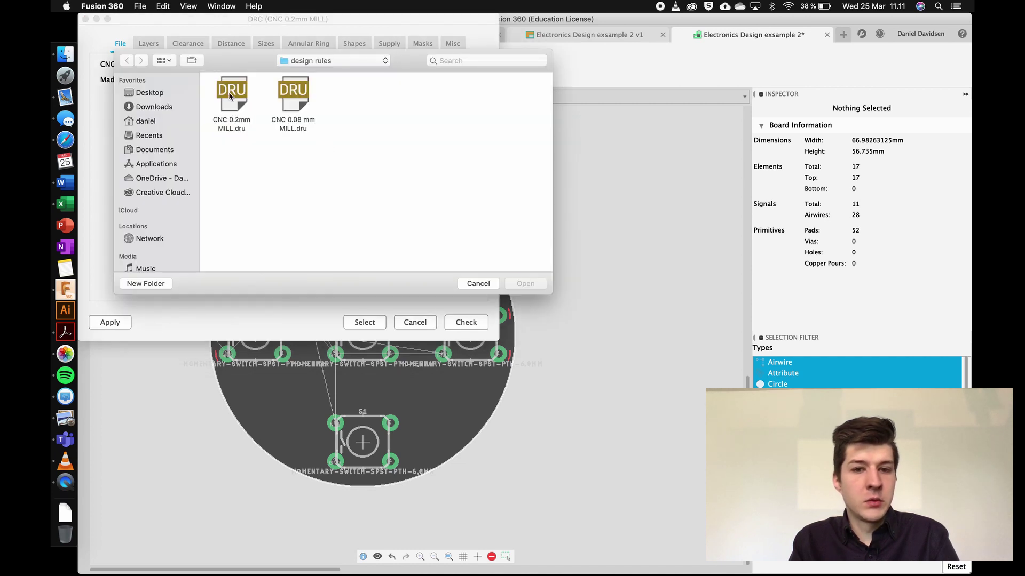
double_click(228, 92)
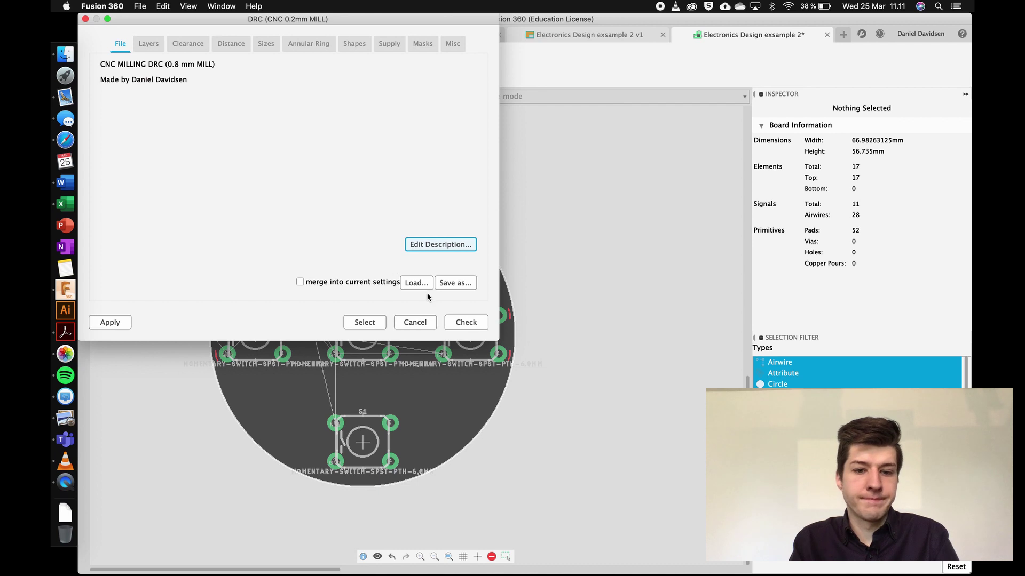
left_click(364, 322)
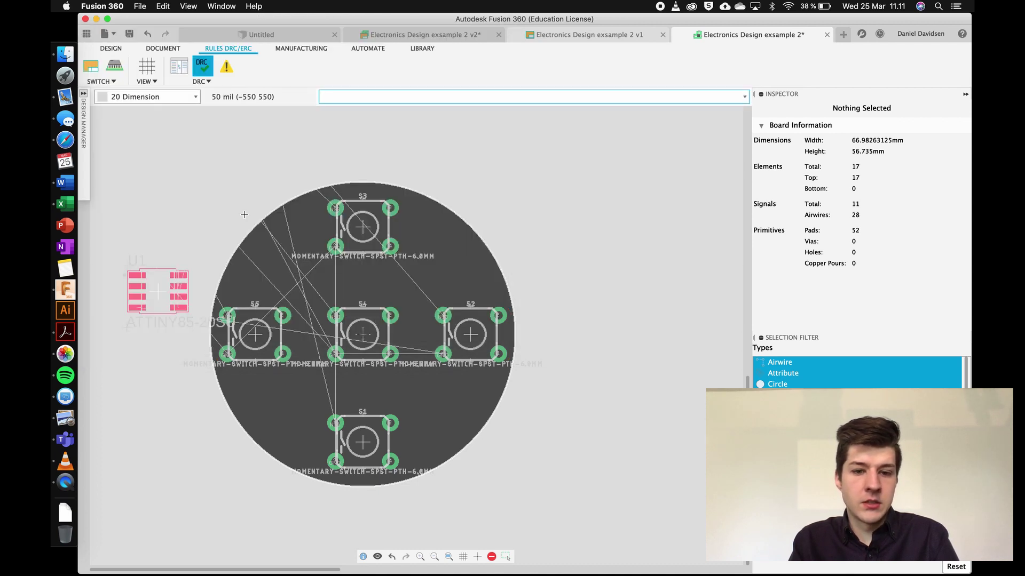
- Move the ATTINY85-20SU (U1) onto the round board between switches S3 and S5, at about X -350, Y 300 mil
scroll(321, 314, "up", 2)
scroll(320, 314, "down", 2)
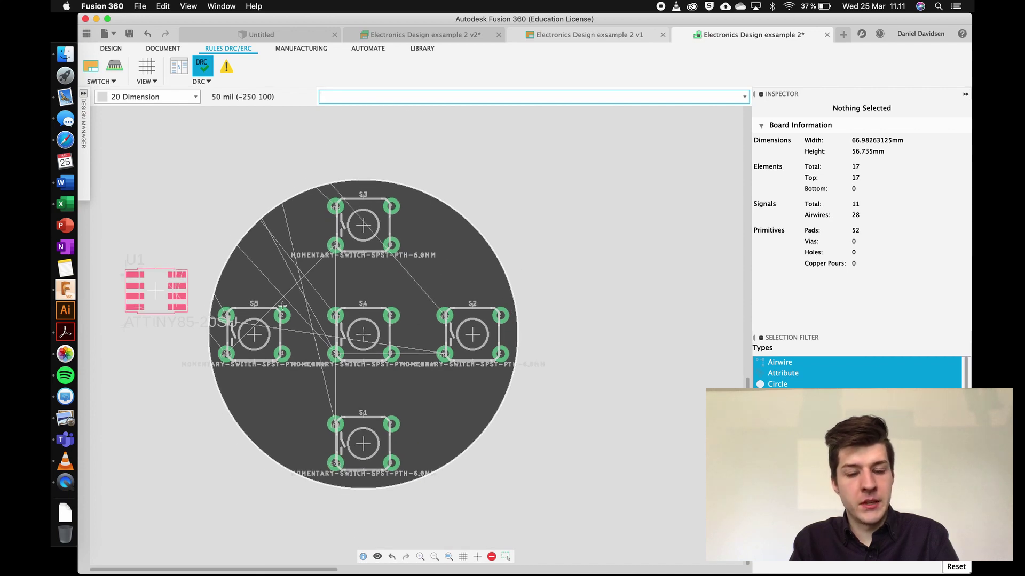
scroll(260, 297, "up", 2)
scroll(261, 298, "down", 2)
scroll(118, 314, "up", 3)
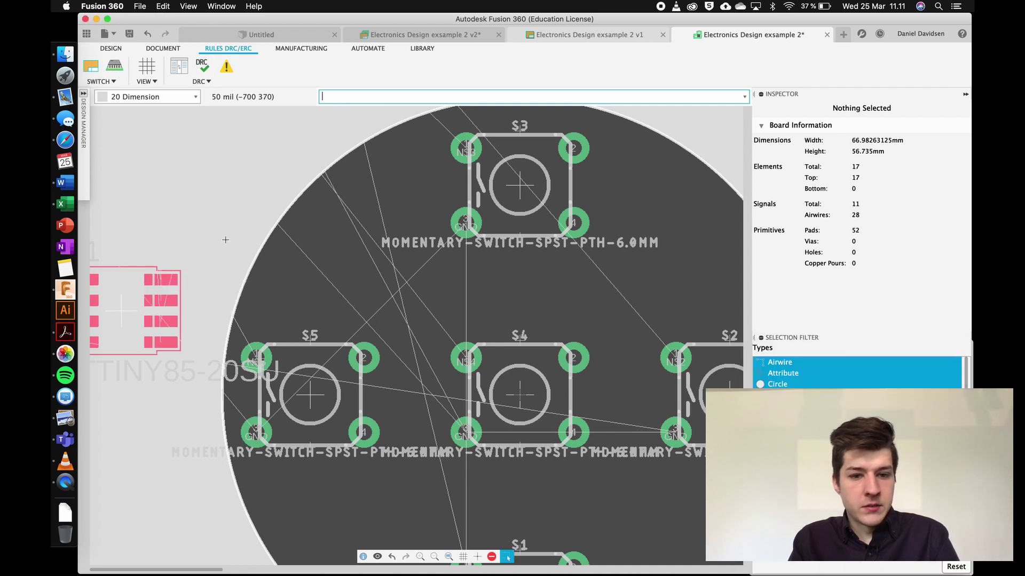
left_click_drag(139, 311, 377, 275)
scroll(377, 275, "down", 5)
scroll(310, 294, "up", 4)
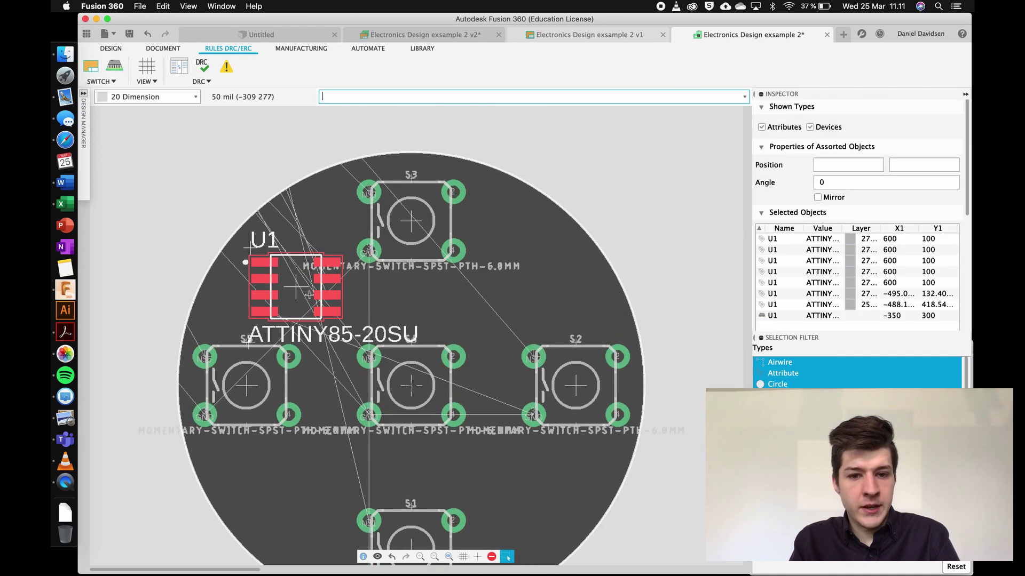
- Mirror U1 to the bottom side of the board and look through the layer list, keeping 20 Dimension active
scroll(310, 294, "up", 5)
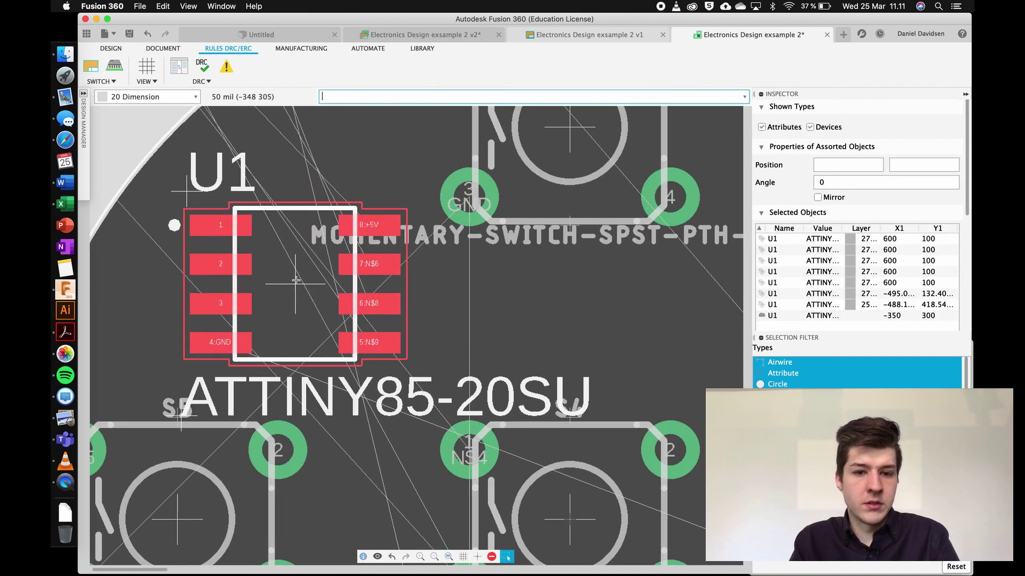
right_click(296, 288)
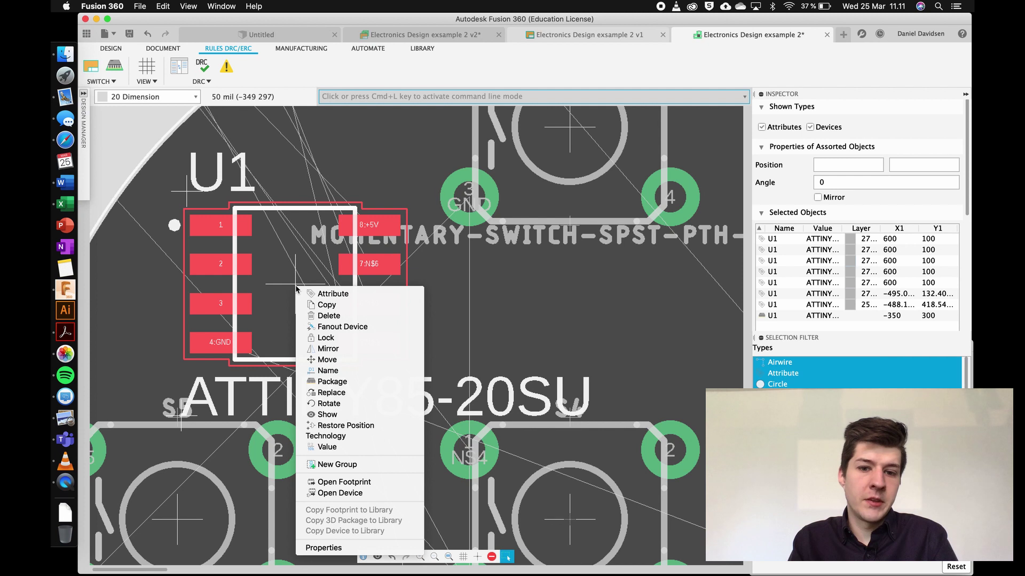
left_click(322, 349)
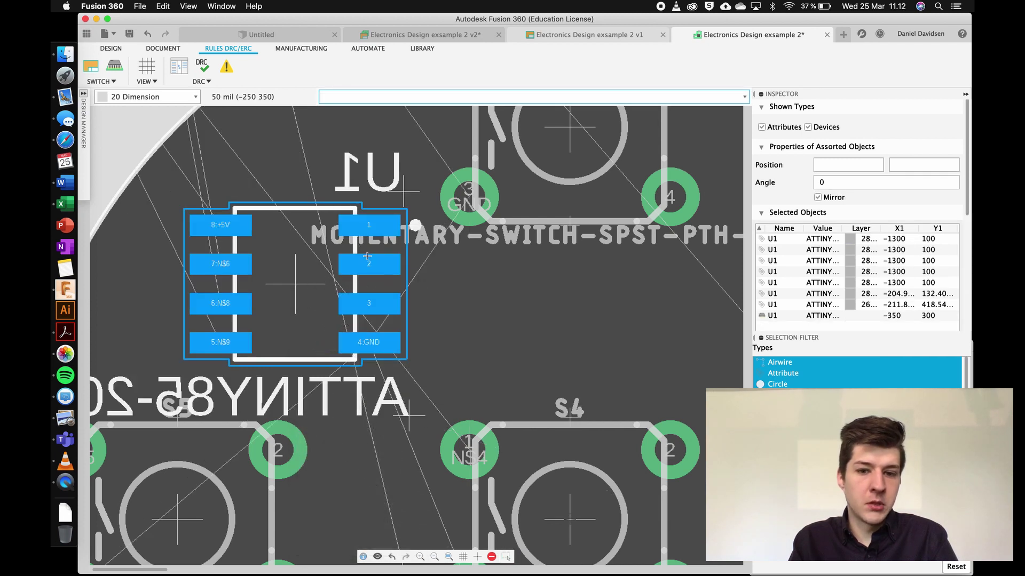
left_click(195, 98)
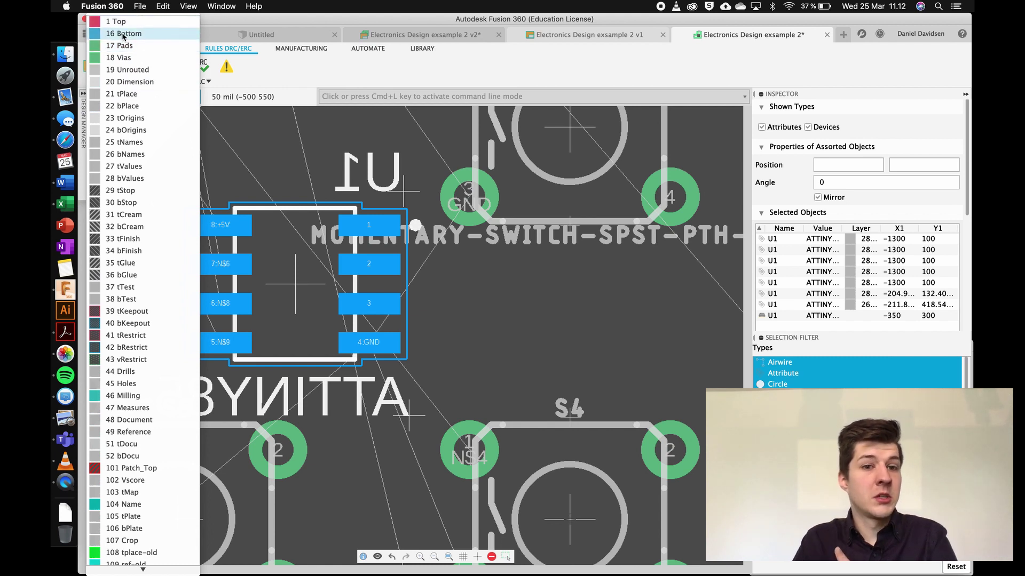
left_click(130, 82)
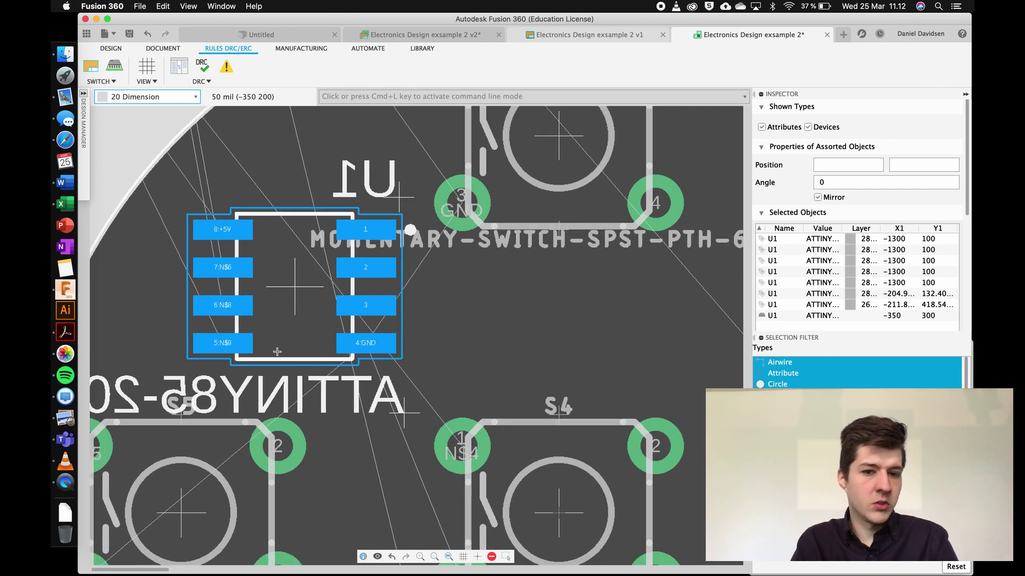
- Mirror resistors R7, R1, R2, R3, R4 and R5 to the bottom side
scroll(236, 384, "down", 5)
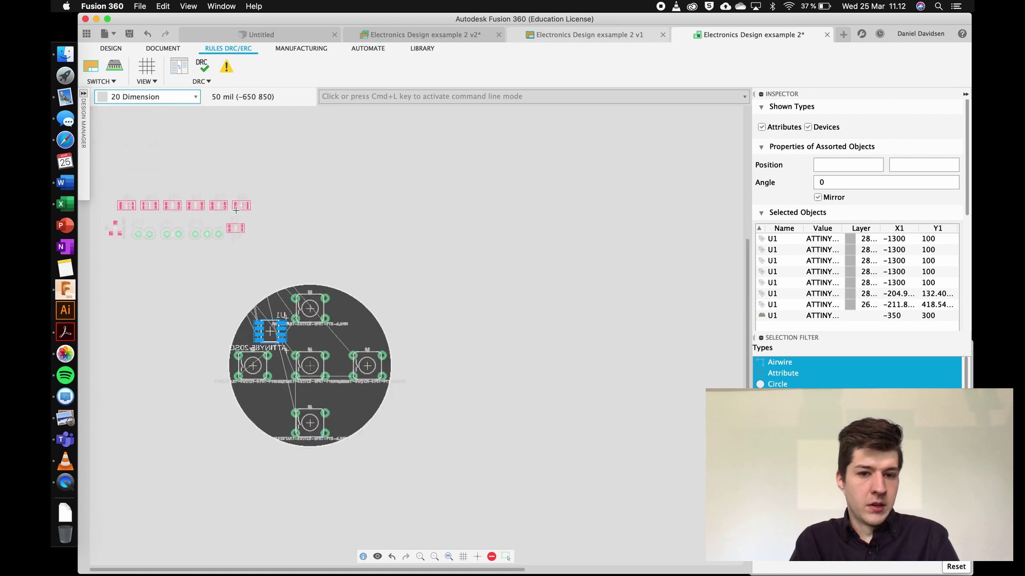
scroll(236, 210, "up", 3)
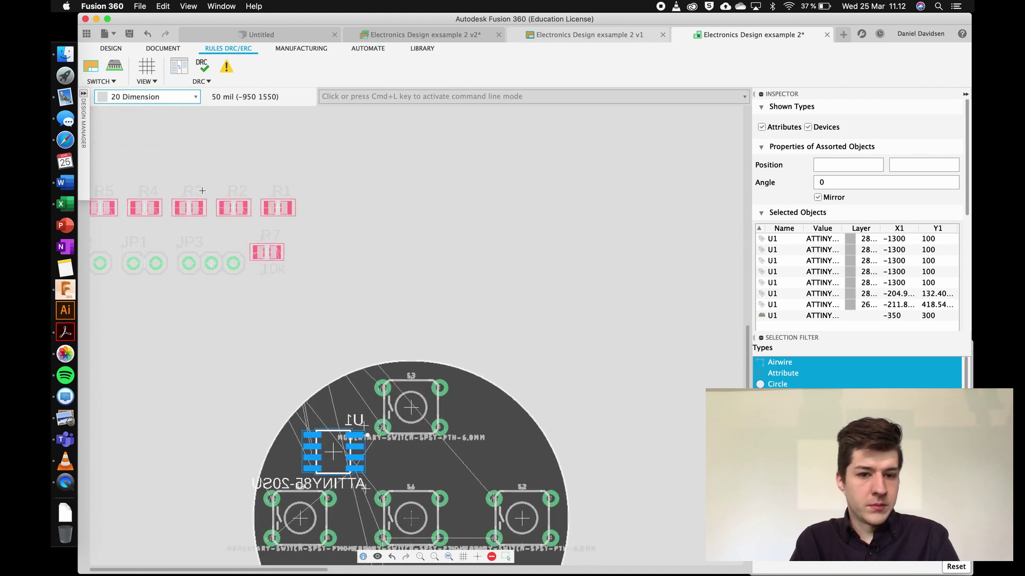
key("super+l")
left_click(267, 249)
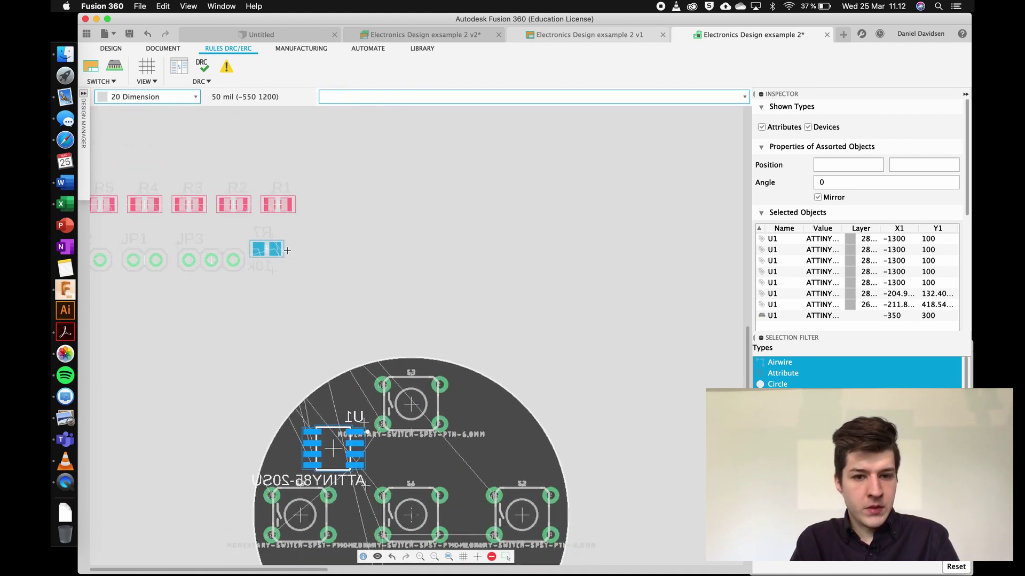
left_click(278, 205)
left_click(233, 204)
left_click(189, 204)
left_click(143, 204)
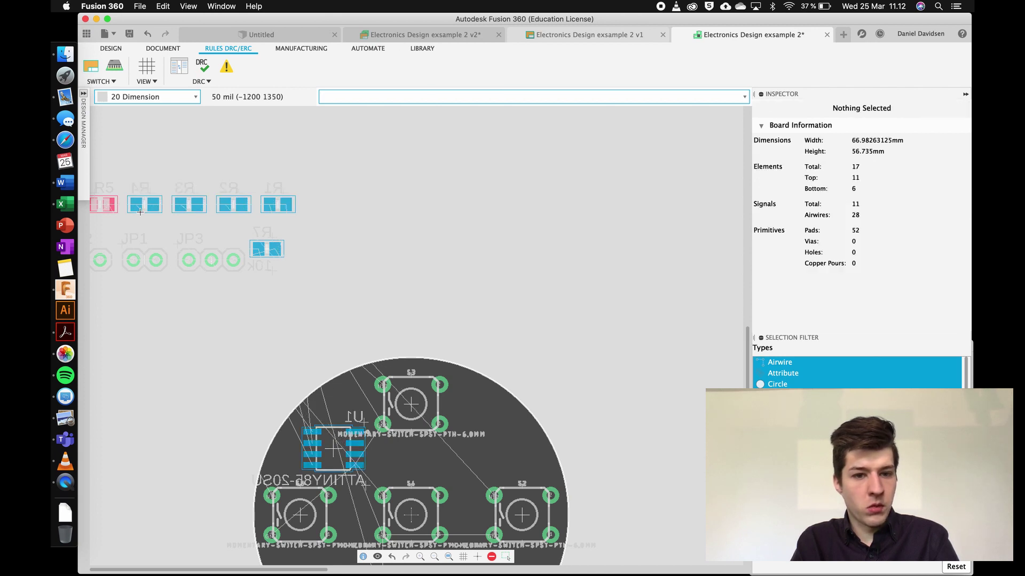
left_click(101, 206)
- Mirror resistor R6 and the three-pad SMD component beside JP2 to the bottom side
scroll(101, 206, "down", 4)
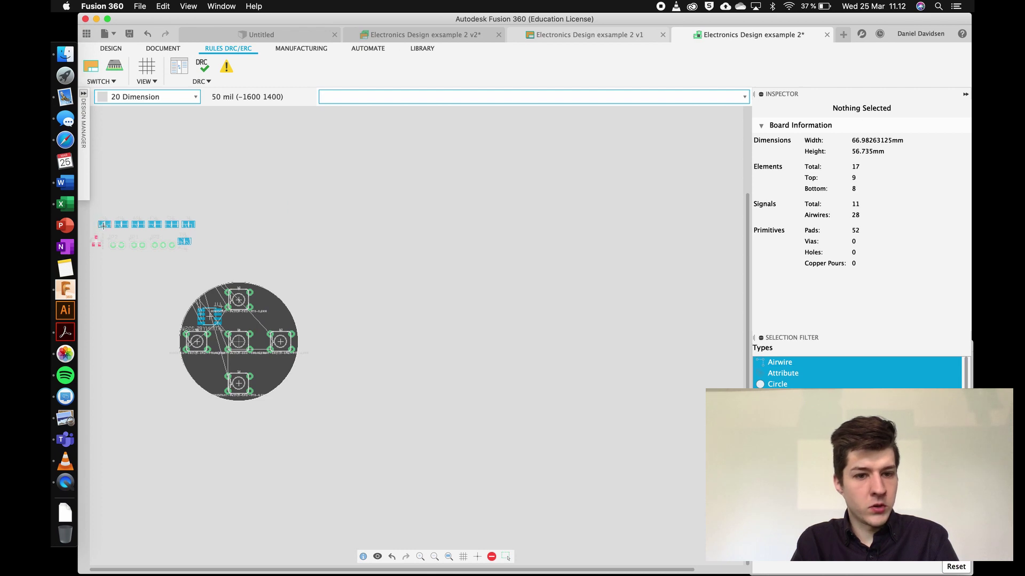
left_click(104, 224)
scroll(104, 222, "up", 5)
left_click(97, 235)
scroll(195, 218, "down", 5)
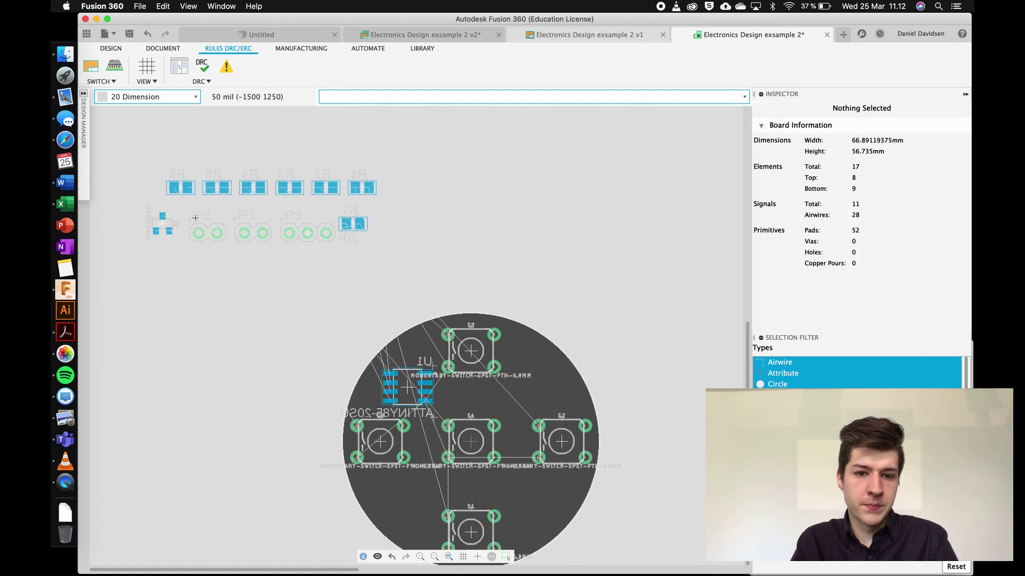
- Try resistor R7 at several spots on the round board, then set it outside the left edge at about X -900, Y 100 mil
type("move")
key("Return")
left_click(357, 221)
scroll(432, 251, "up", 4)
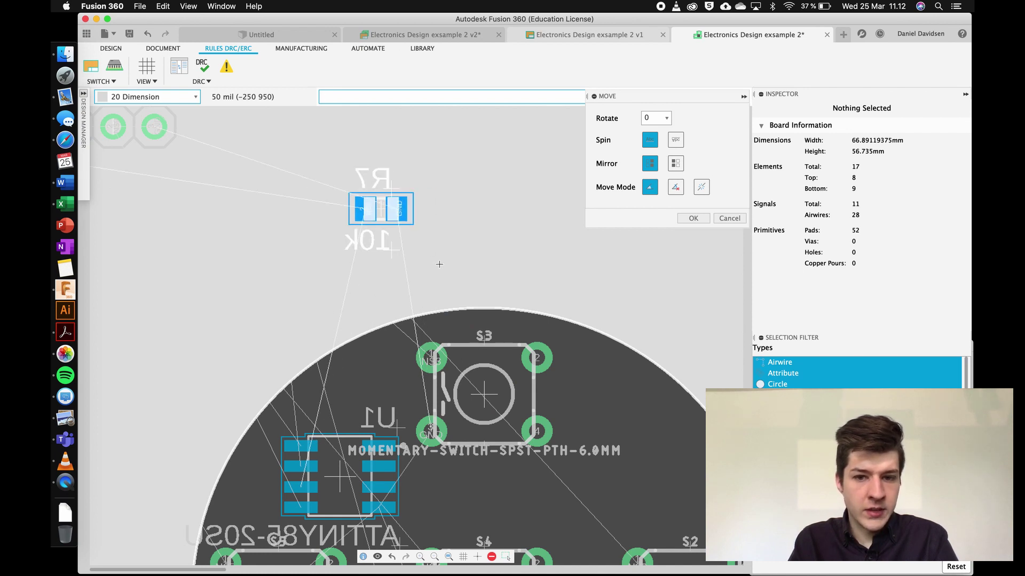
scroll(377, 298, "down", 5)
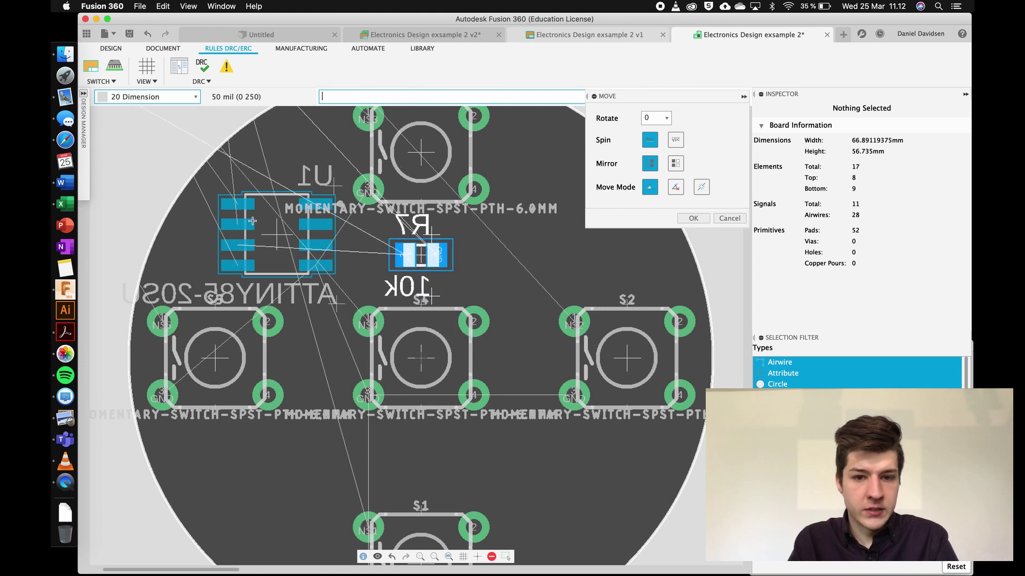
scroll(196, 167, "down", 2)
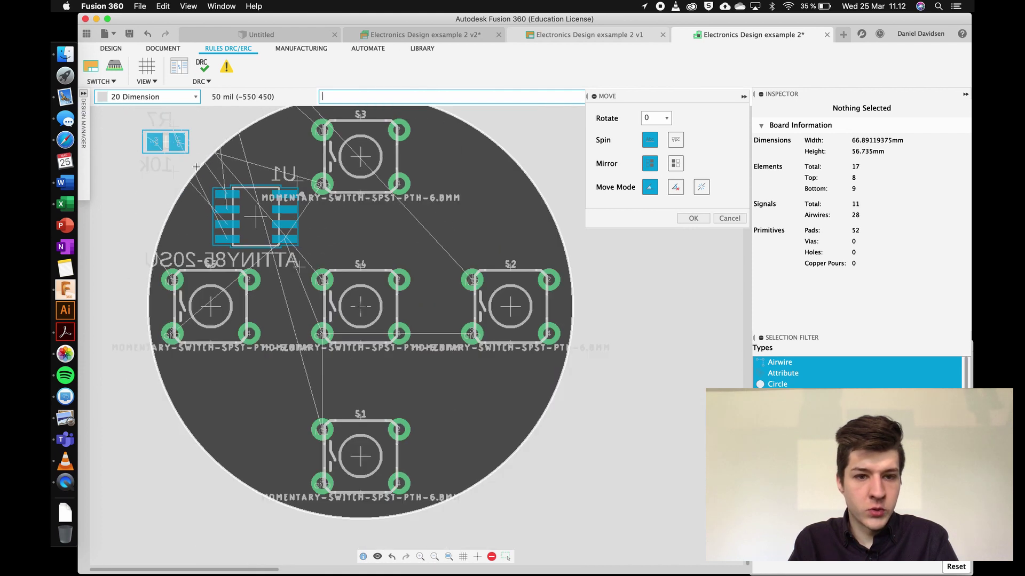
scroll(178, 201, "up", 3)
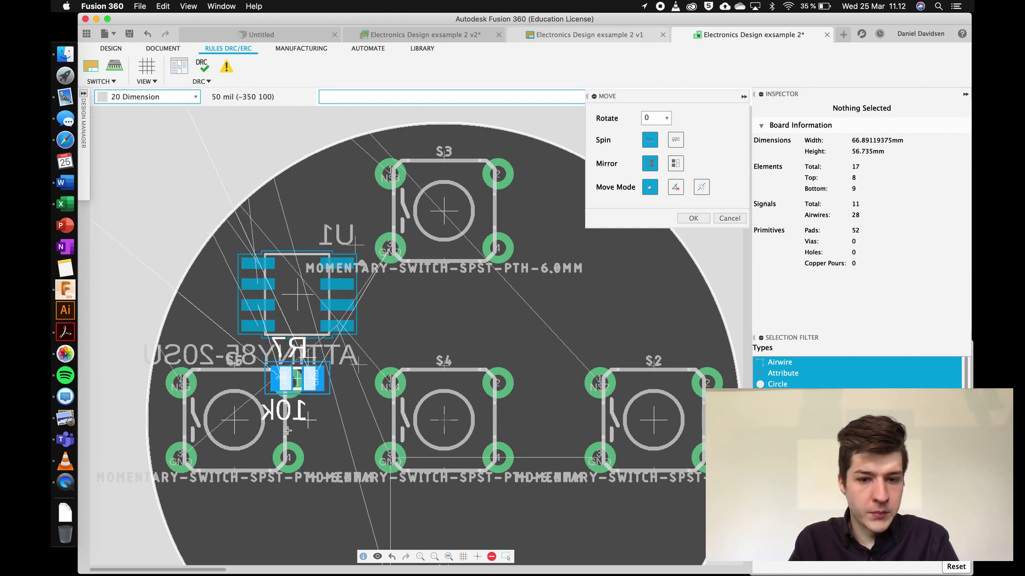
scroll(287, 430, "down", 2)
scroll(270, 342, "down", 4)
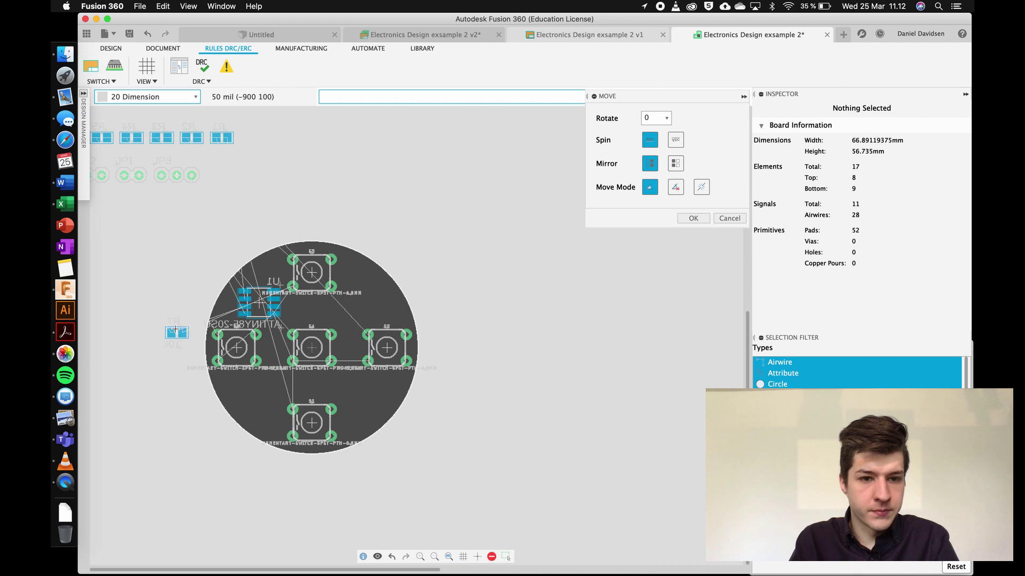
scroll(176, 330, "down", 5)
scroll(127, 284, "up", 4)
- Move the three-pad SMD component beside R7 and resistor R6 to the left of R5 above header JP2
left_click(159, 271)
left_click(162, 267)
left_click(233, 395)
scroll(174, 267, "up", 5)
left_click(173, 270)
scroll(368, 401, "down", 3)
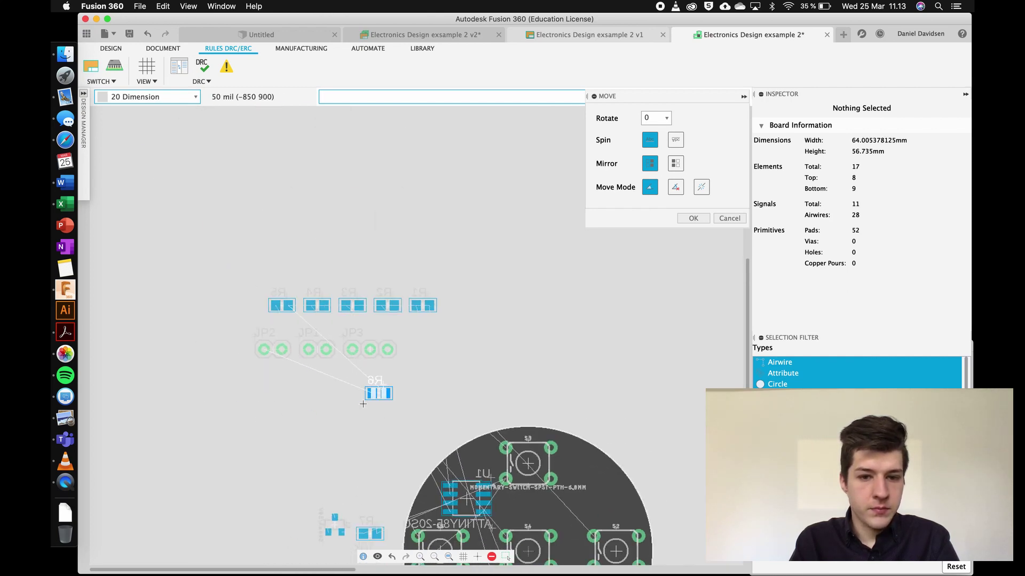
left_click(222, 334)
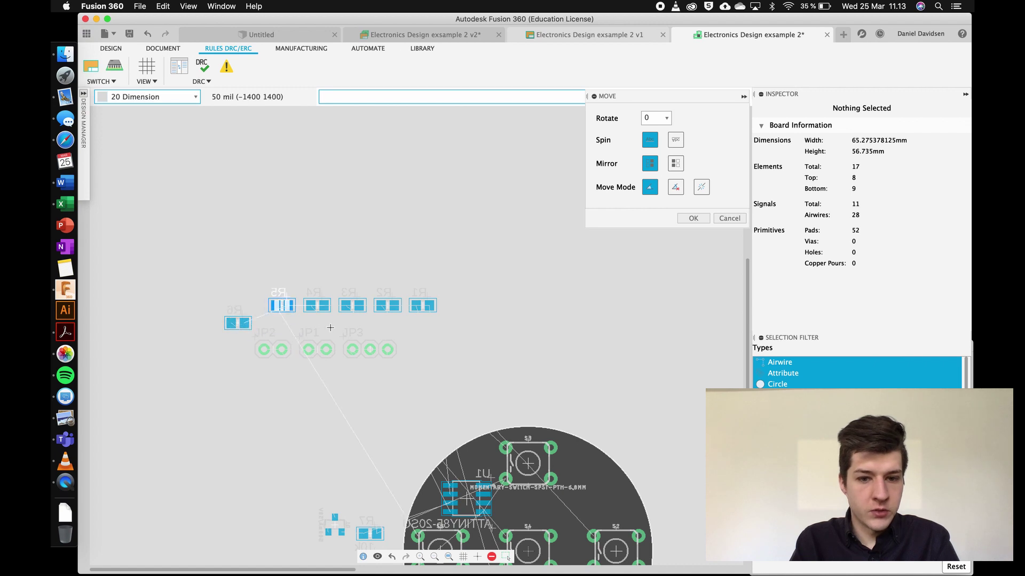
- Move resistor R5 onto the board between U1 and switch S5, at about X -600, Y 200 mil
left_click(282, 305)
scroll(373, 459, "up", 3)
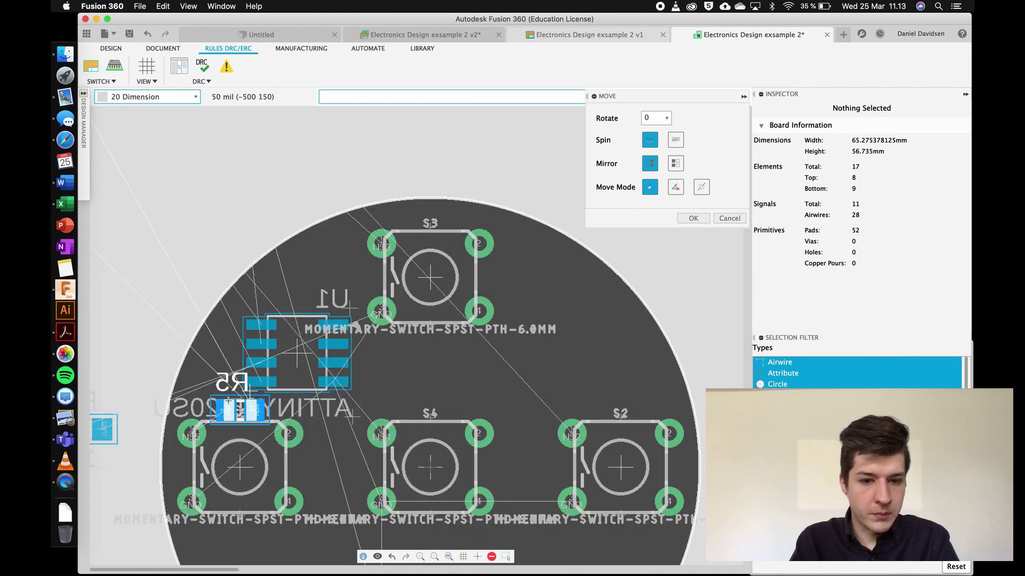
scroll(213, 397, "up", 5)
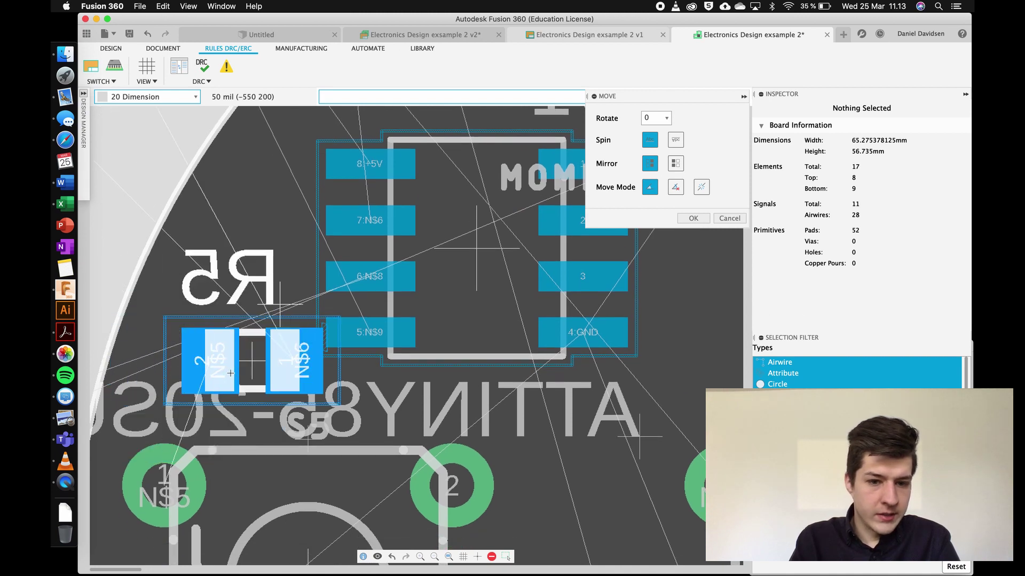
left_click(228, 373)
- Set the grid size to 25 mil and shift resistor R5 to about X -575, Y 200 mil
left_click(159, 81)
left_click(178, 92)
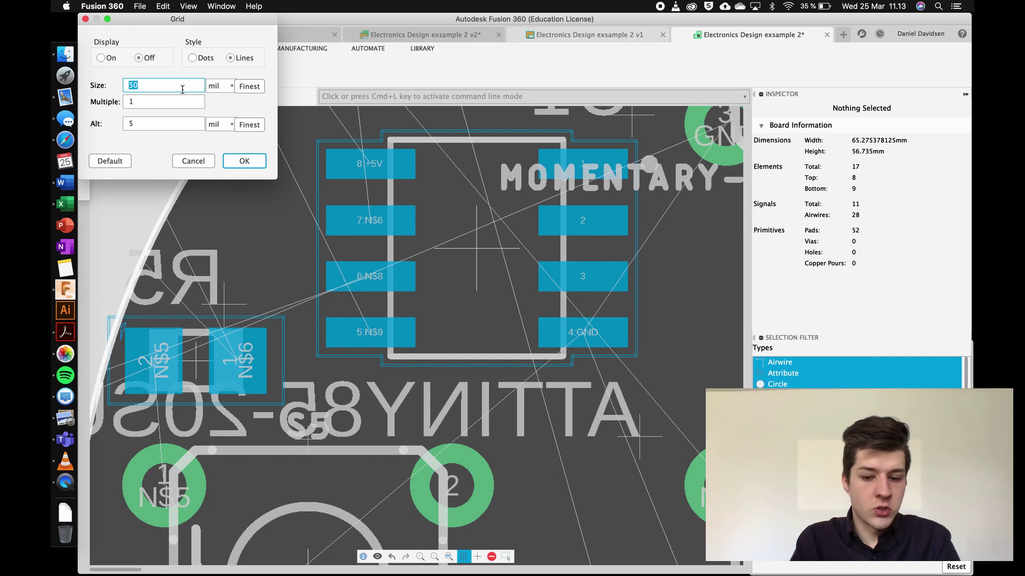
type("25")
key("Return")
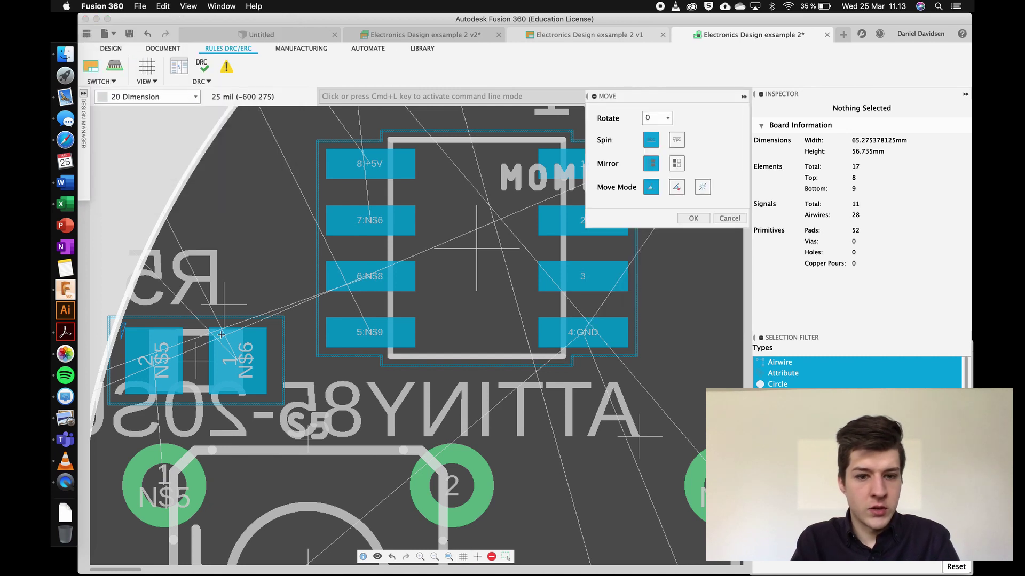
left_click(197, 358)
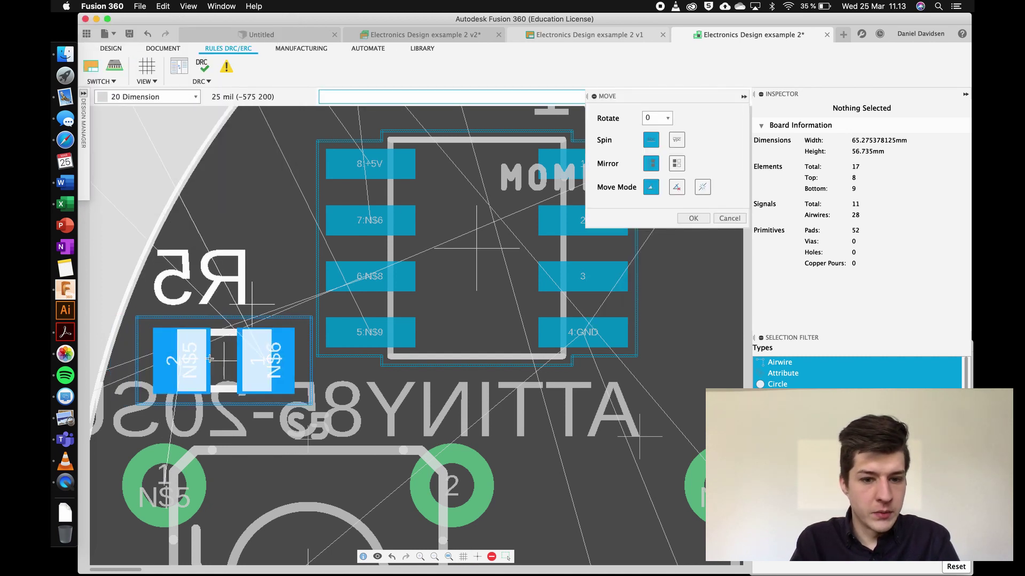
left_click(193, 359)
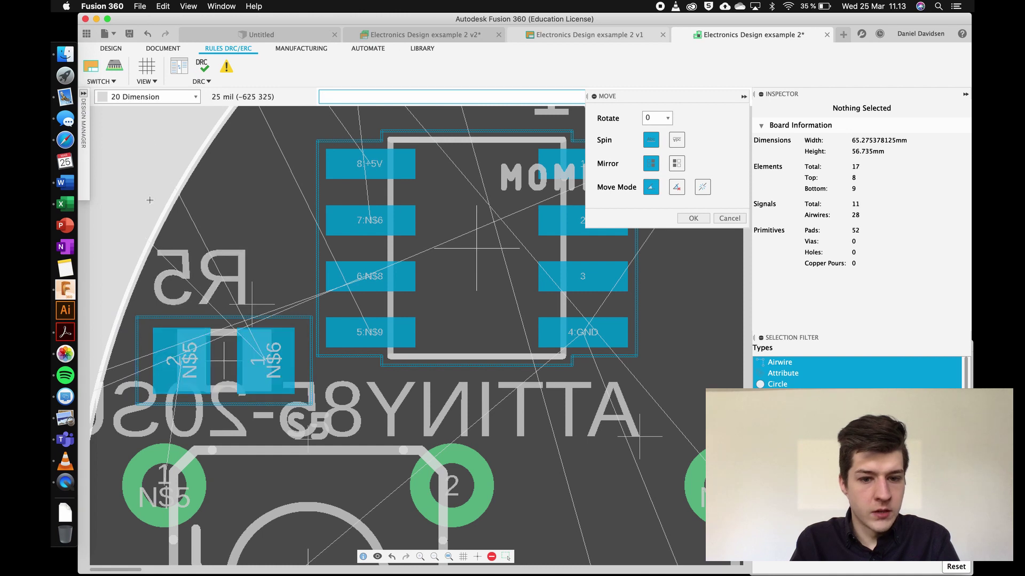
- Turn on the grid display, set the grid size to 10 mil and shift R5 to about X -580, Y 180 mil
left_click(146, 66)
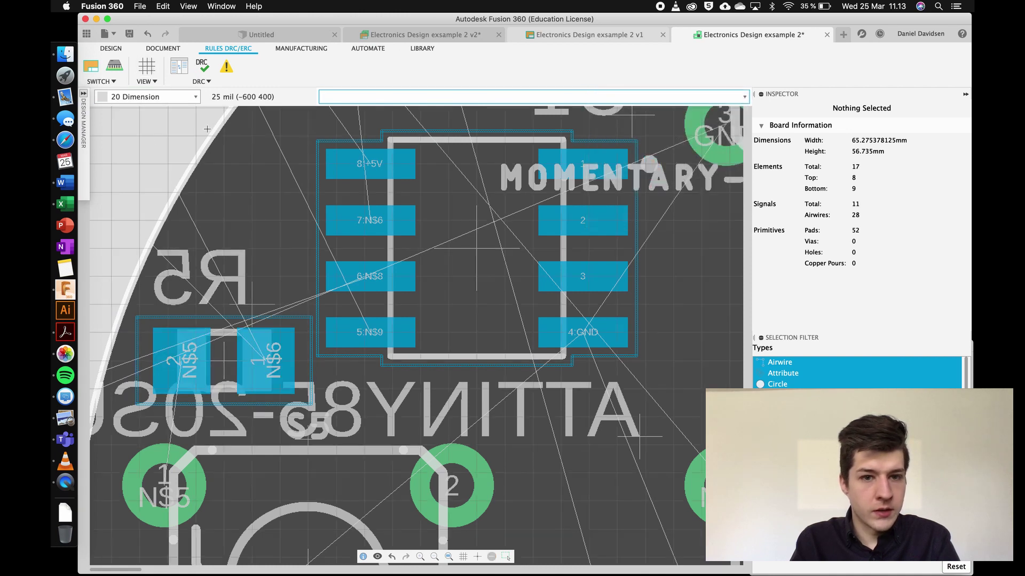
left_click(147, 66)
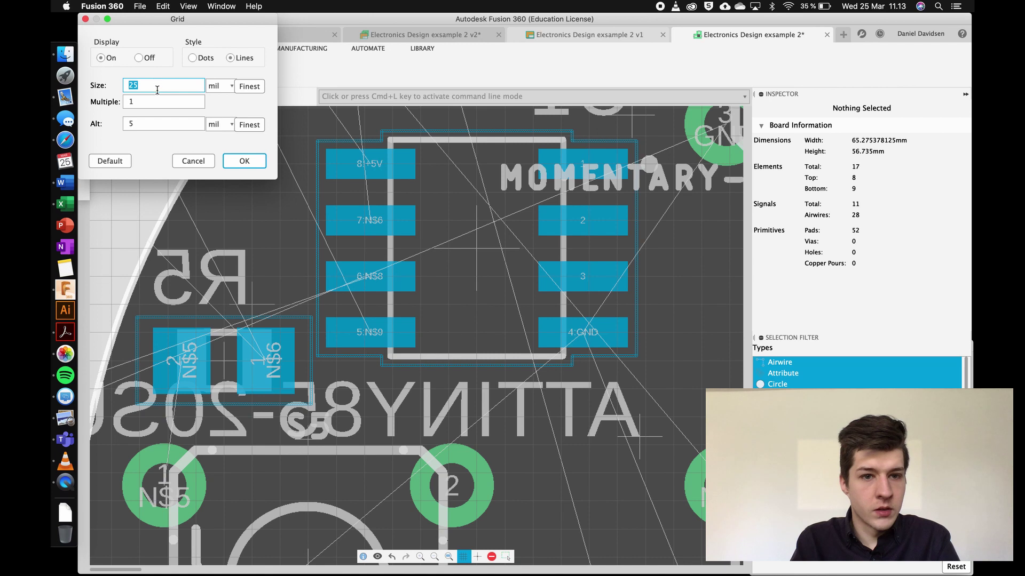
type("10")
left_click(244, 161)
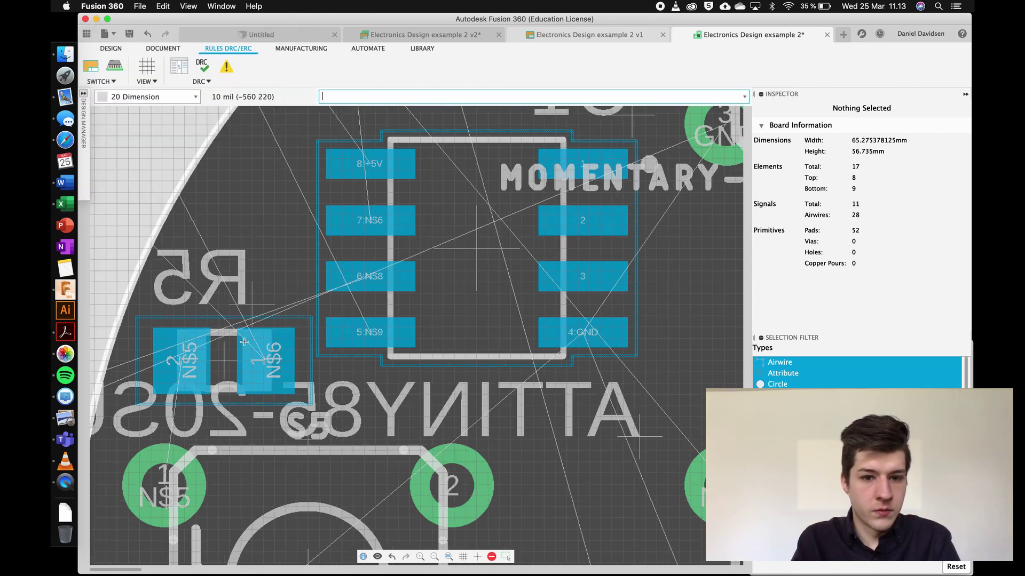
left_click_drag(235, 366, 214, 388)
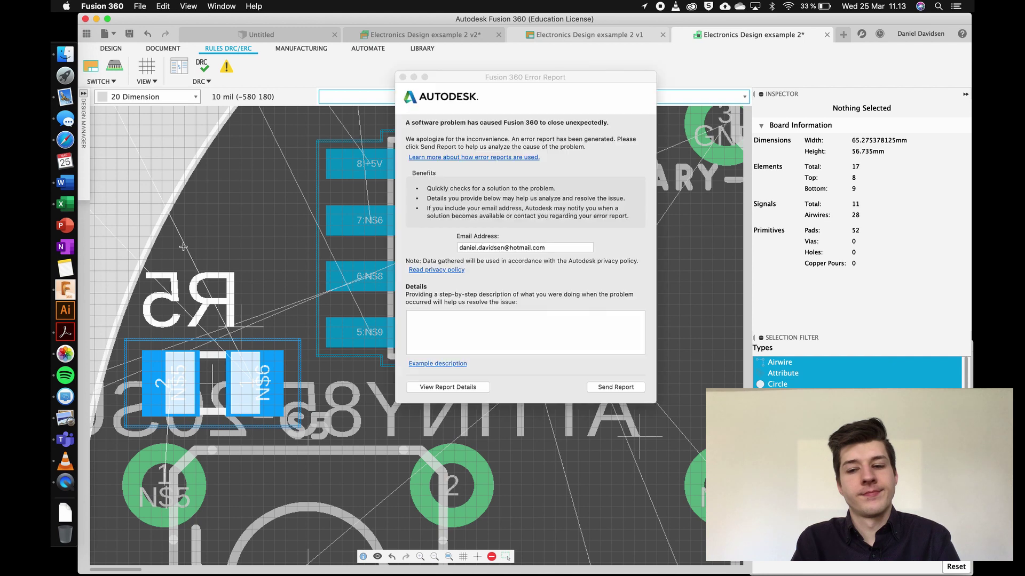
- Send the Fusion 360 crash report and minimize the browser window it opens
left_click(615, 387)
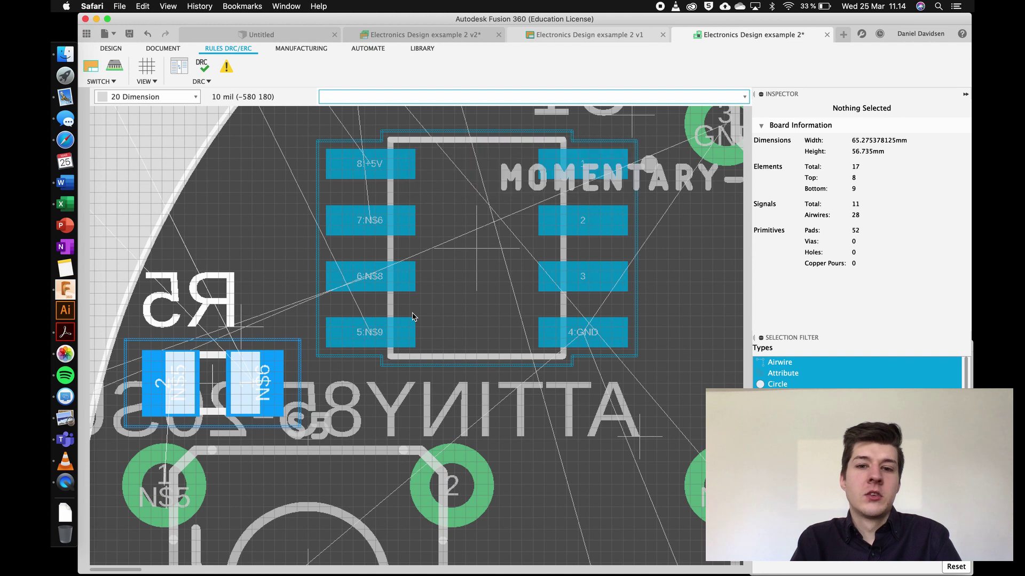
key("cmd+m")
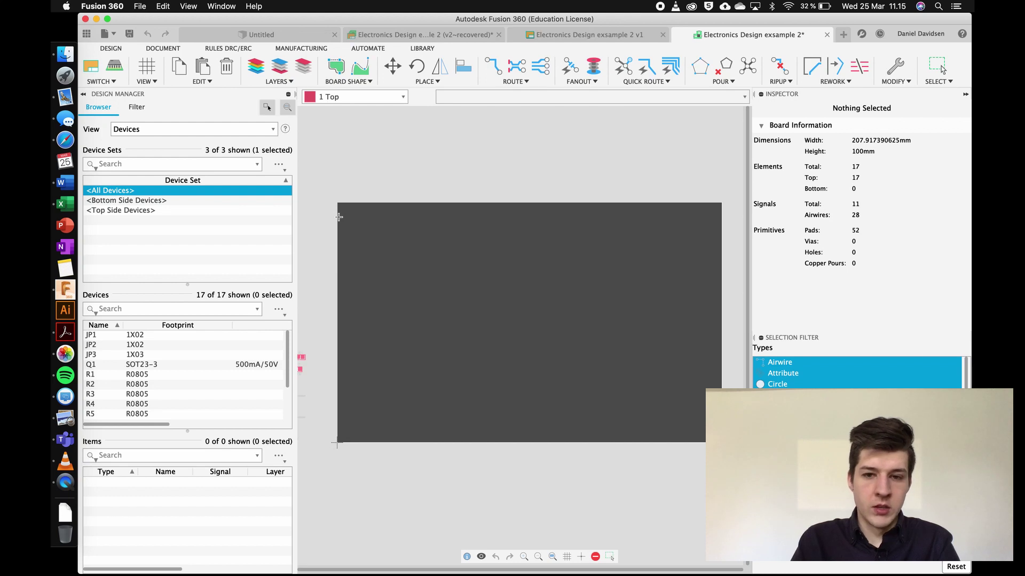
- Delete the default rectangular board outline beside the unplaced components
scroll(347, 275, "down", 2)
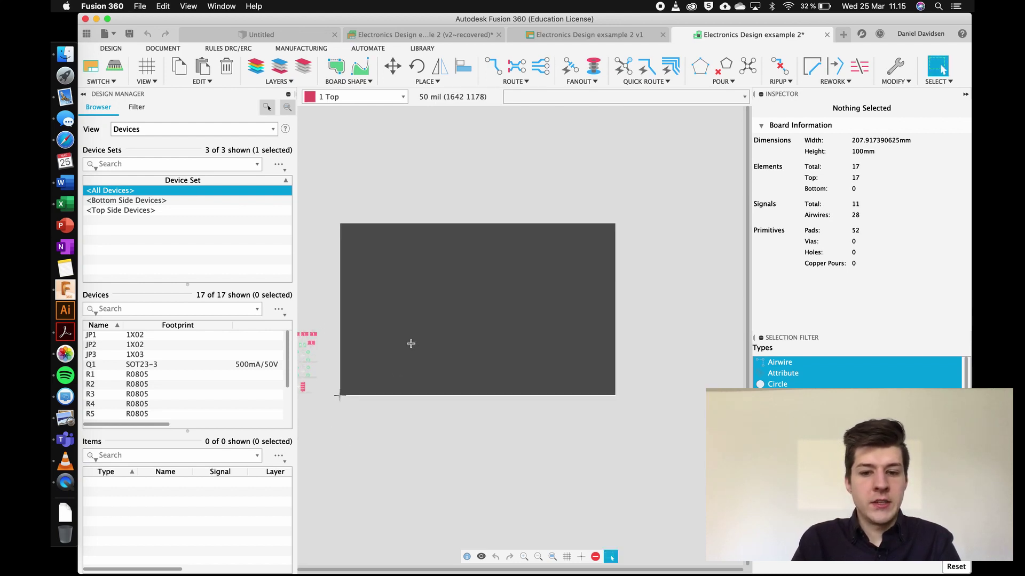
scroll(339, 400, "down", 2)
scroll(307, 394, "up", 5)
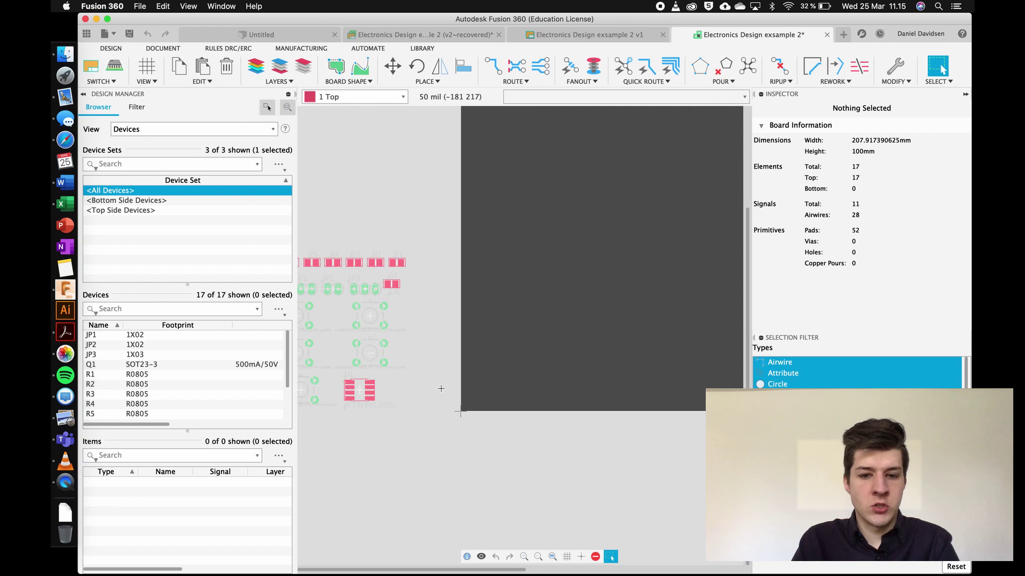
scroll(444, 429, "down", 3)
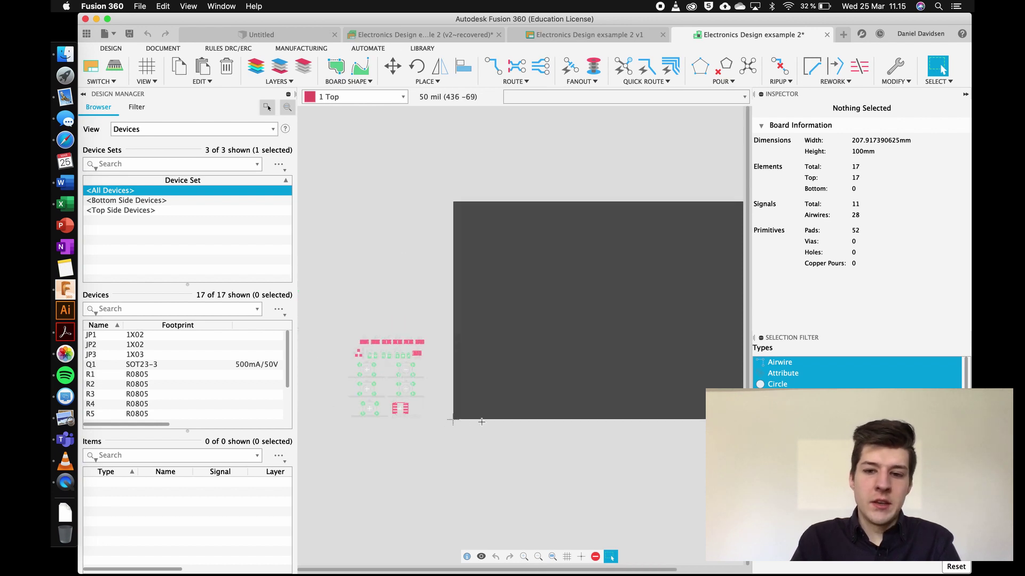
left_click_drag(456, 281, 716, 470)
key("Delete")
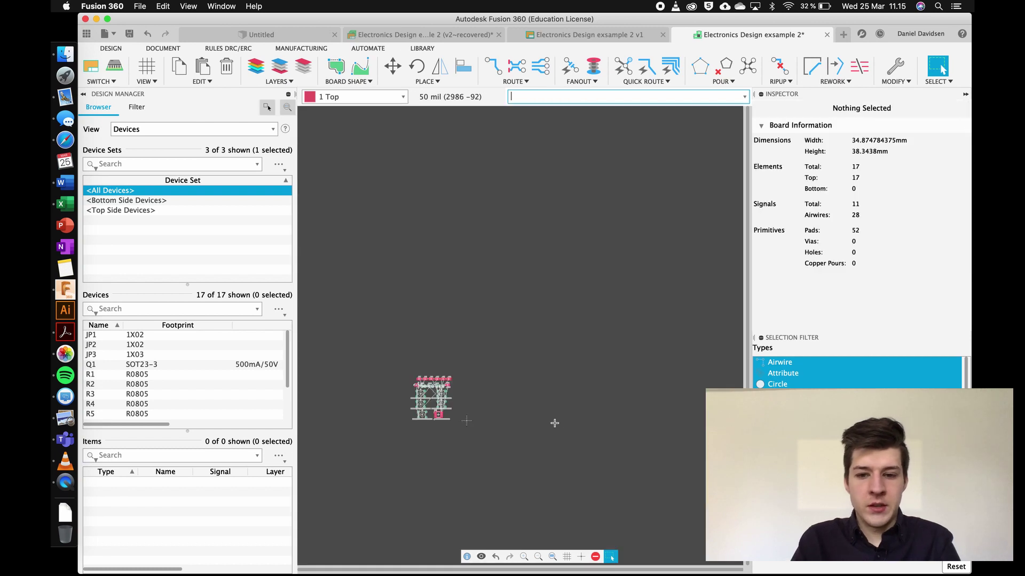
- Draw a circular board outline on layer 20 Dimension around the origin, with a radius of about 1400 mil
scroll(485, 440, "up", 3)
scroll(404, 376, "up", 2)
scroll(409, 370, "down", 3)
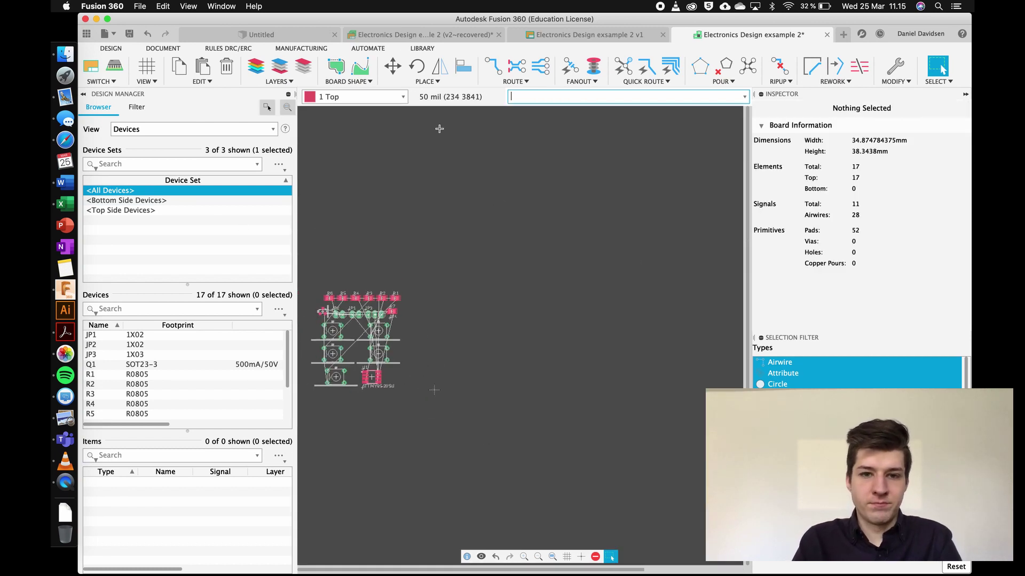
left_click(335, 66)
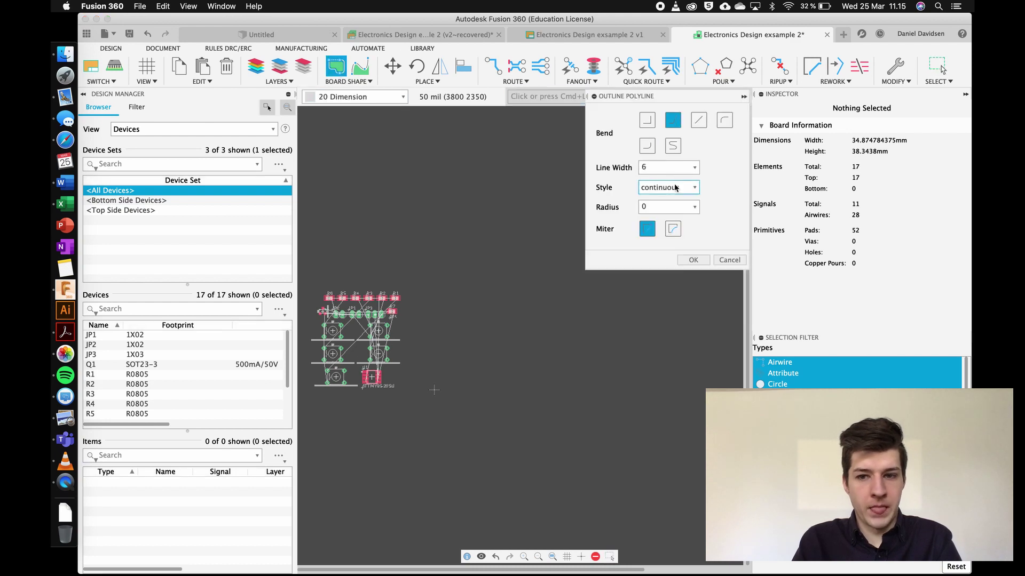
left_click(434, 393)
left_click(519, 360)
key("Escape")
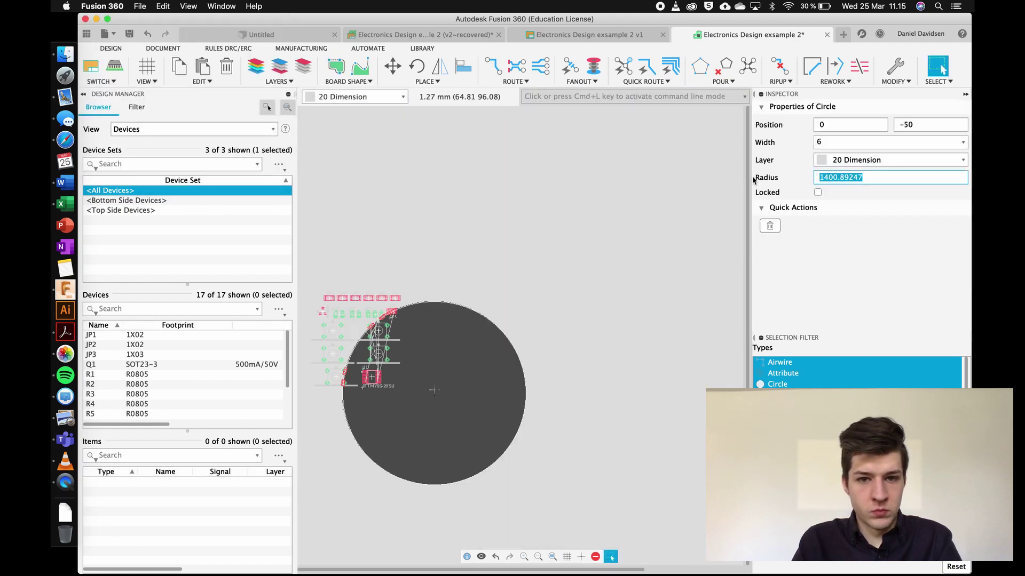
- Set the circular outline's radius to 18 mm and the grid size to 50 mil
type("18")
key("Return")
left_click(147, 66)
type("1")
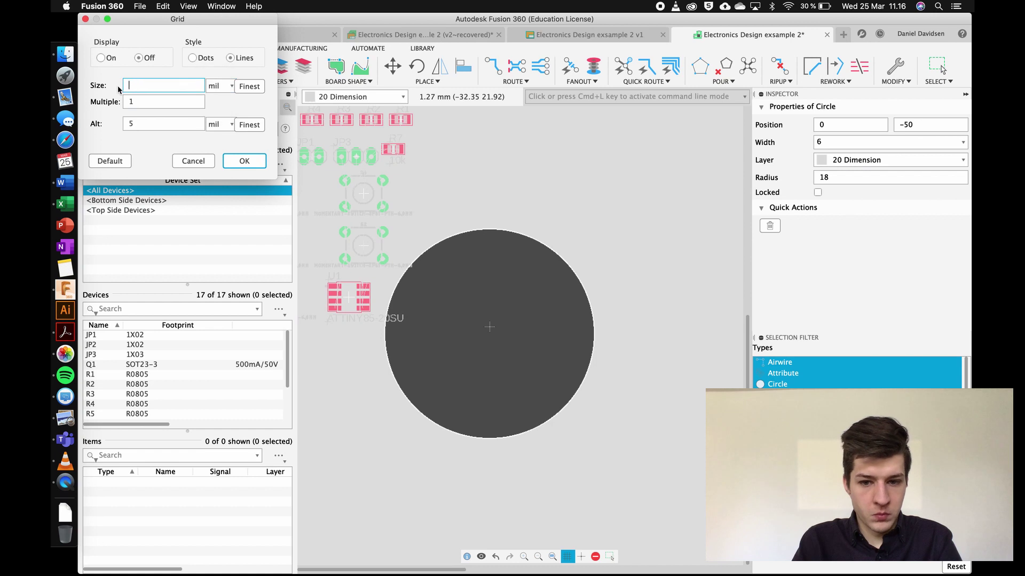
key("Return")
- Move four switches onto the round board: one at the centre and one each above, below and to the left of it
left_click_drag(366, 245, 490, 326)
left_click_drag(372, 194, 498, 279)
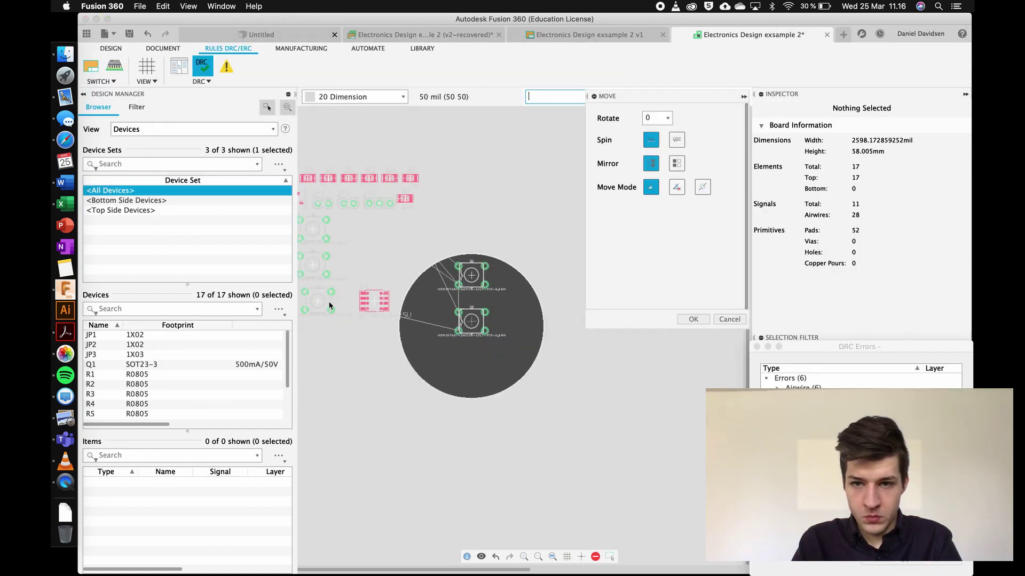
left_click_drag(328, 301, 475, 370)
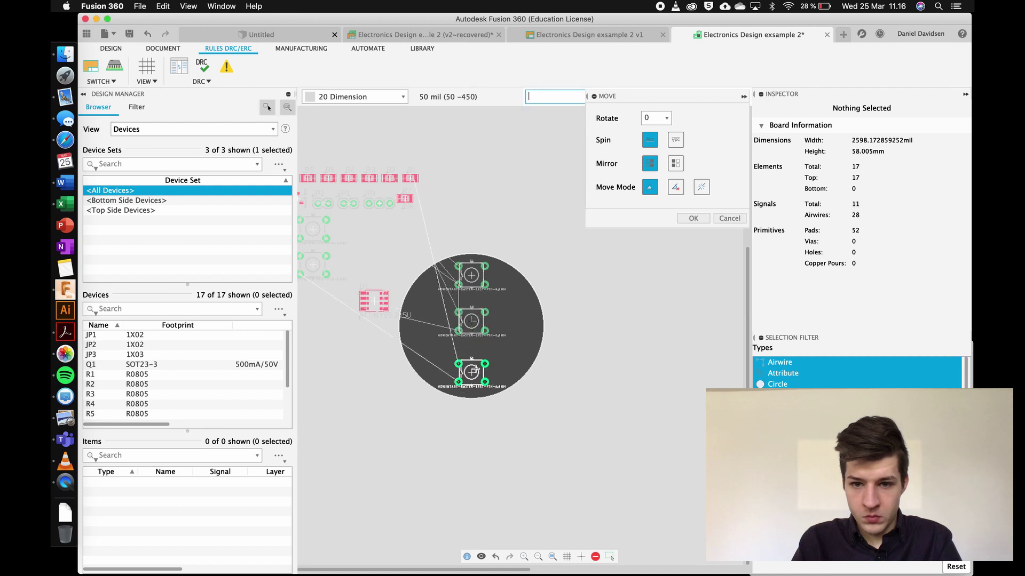
scroll(475, 370, "up", 5)
scroll(475, 347, "down", 4)
left_click_drag(402, 219, 533, 292)
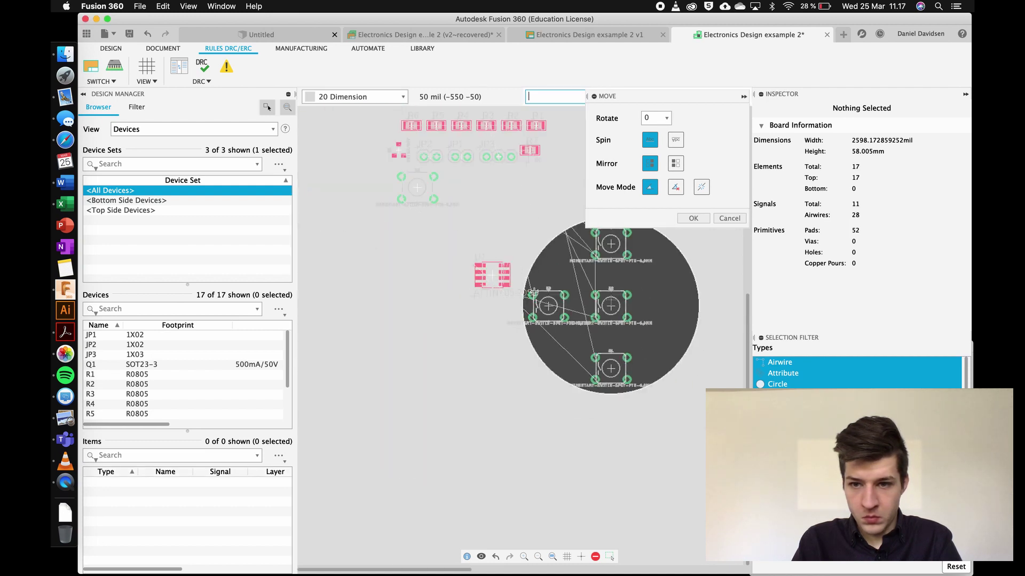
- Mirror U1 and resistors R7, R1 and R2 to the bottom side of the board
scroll(534, 292, "up", 3)
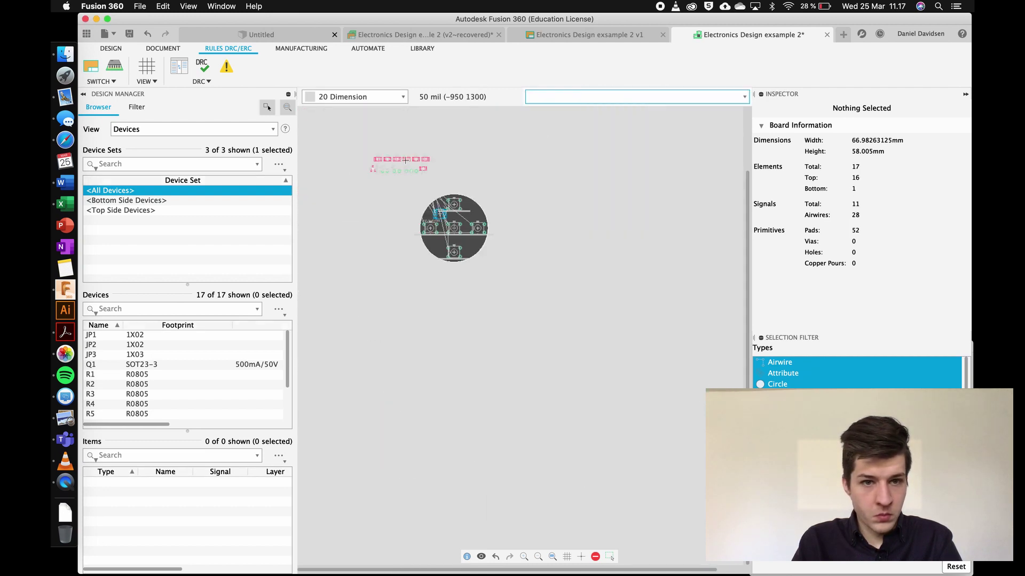
scroll(381, 154, "up", 5)
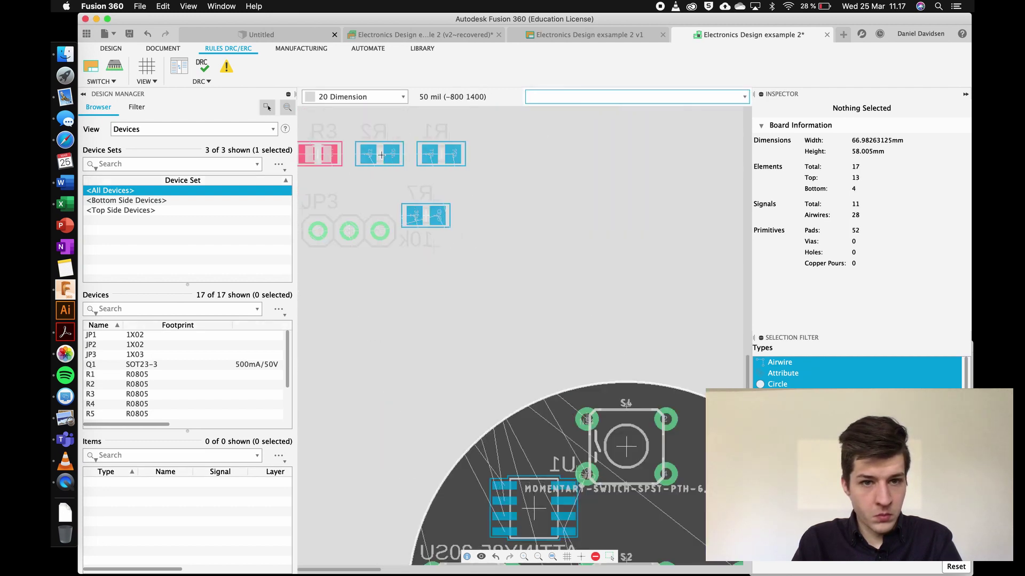
scroll(381, 155, "down", 5)
- Move four resistors onto the board: above U1, above the left switch, above the centre switch and above the bottom switch
left_click_drag(366, 167, 576, 308)
scroll(527, 262, "up", 5)
scroll(577, 308, "down", 5)
scroll(373, 240, "up", 5)
scroll(374, 240, "down", 5)
left_click_drag(327, 137, 411, 325)
scroll(411, 326, "up", 5)
scroll(412, 325, "down", 5)
left_click_drag(373, 241, 457, 213)
scroll(450, 238, "up", 5)
scroll(458, 213, "down", 5)
- Move resistor R7 above the board's right switch and the two remaining resistors to the area left of the outline
left_click(358, 178)
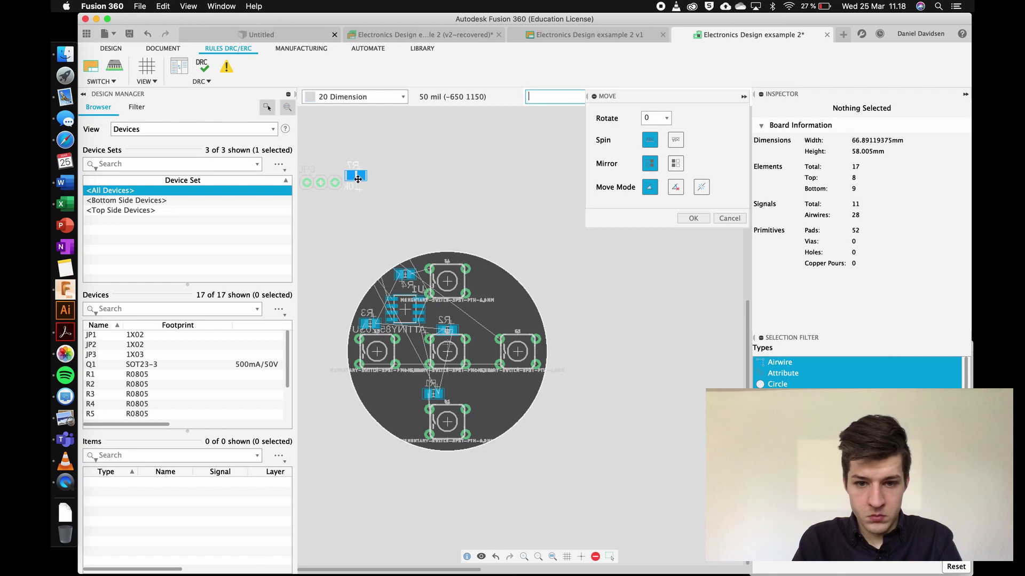
scroll(405, 517, "down", 5)
scroll(618, 435, "up", 5)
scroll(362, 472, "down", 5)
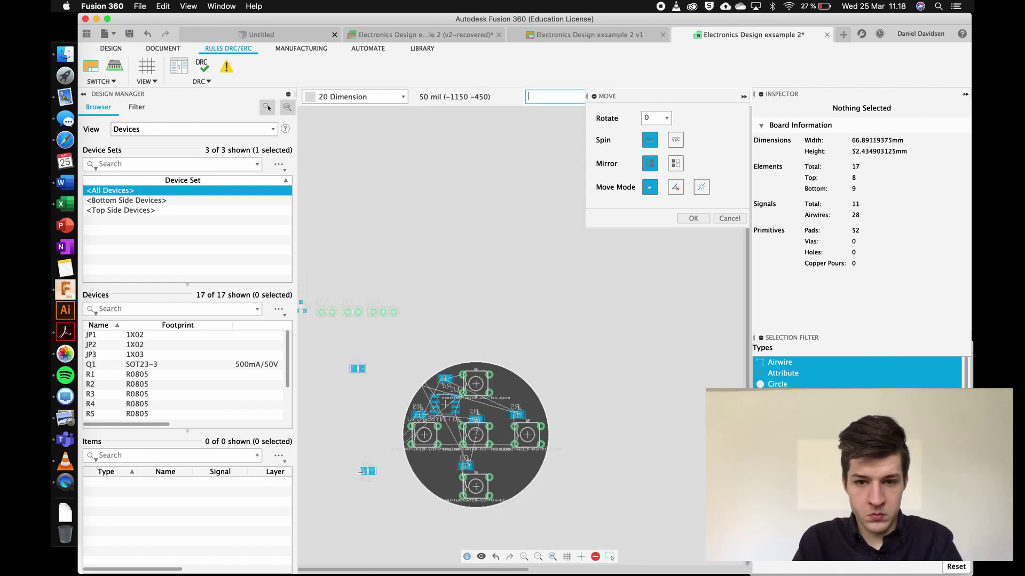
- Move the three-pin header JP3 and the two-pin header JP1 onto the board, below its left switch
scroll(456, 332, "up", 5)
scroll(438, 342, "down", 5)
scroll(415, 406, "up", 8)
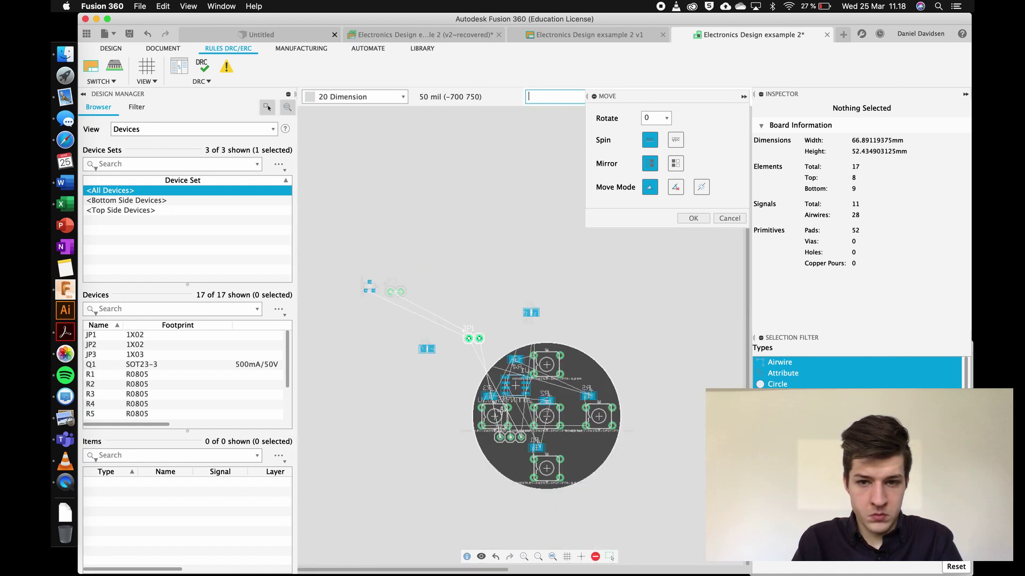
scroll(414, 407, "down", 8)
scroll(469, 411, "up", 6)
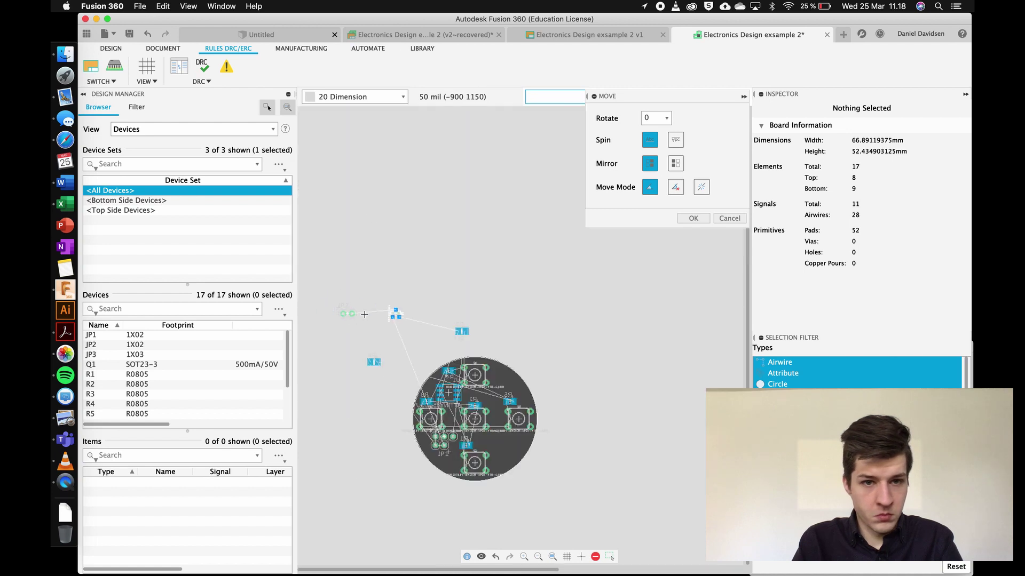
- Move JP2, Q1 and R7 between the board's right and bottom switches, and place R6 upright beside the top switch
scroll(581, 318, "down", 5)
scroll(571, 469, "up", 6)
scroll(624, 427, "down", 3)
scroll(637, 374, "up", 2)
scroll(638, 374, "down", 5)
scroll(404, 279, "up", 6)
scroll(390, 446, "down", 2)
scroll(474, 160, "up", 2)
scroll(460, 237, "down", 5)
scroll(539, 336, "up", 6)
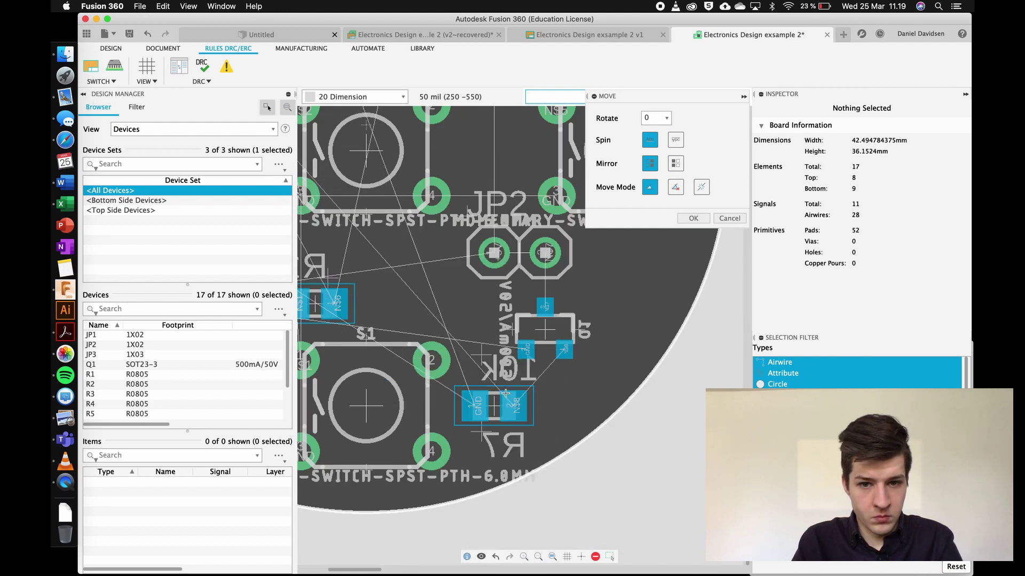
scroll(327, 253, "down", 3)
left_click(83, 94)
key("Escape")
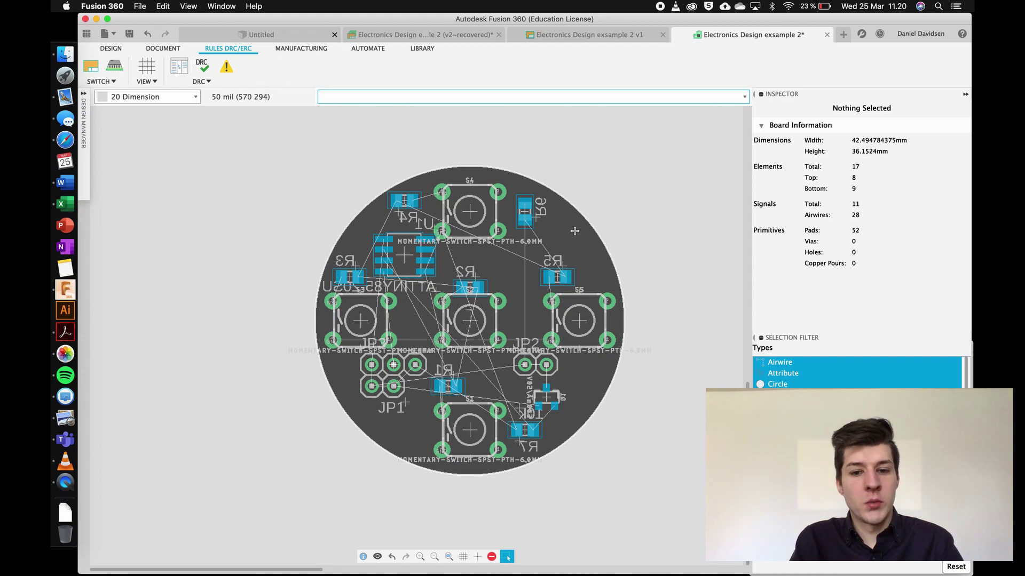
- Select the board's circular outline and check which operations are offered for it
right_click(482, 168)
left_click(483, 169)
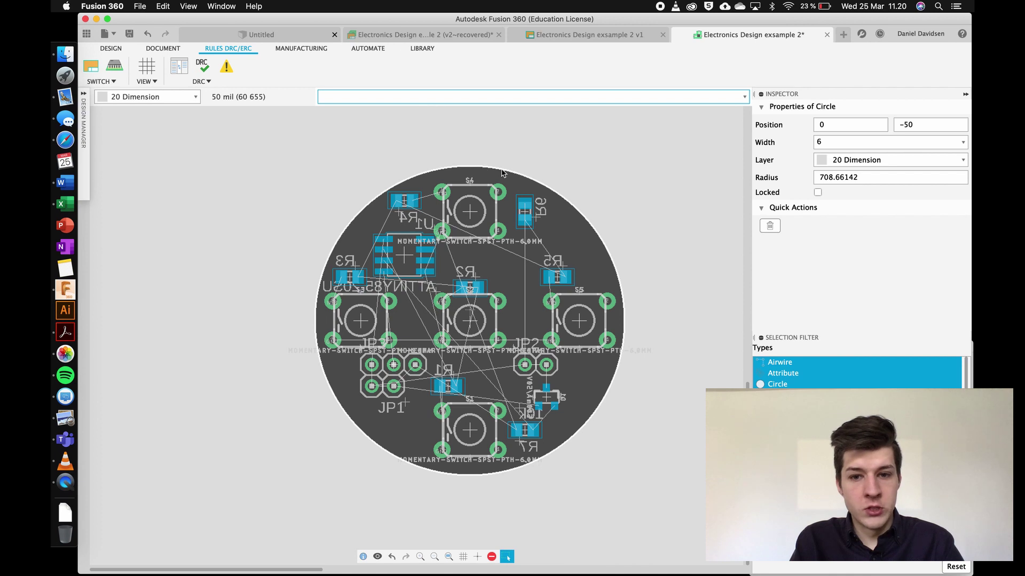
scroll(505, 172, "up", 3)
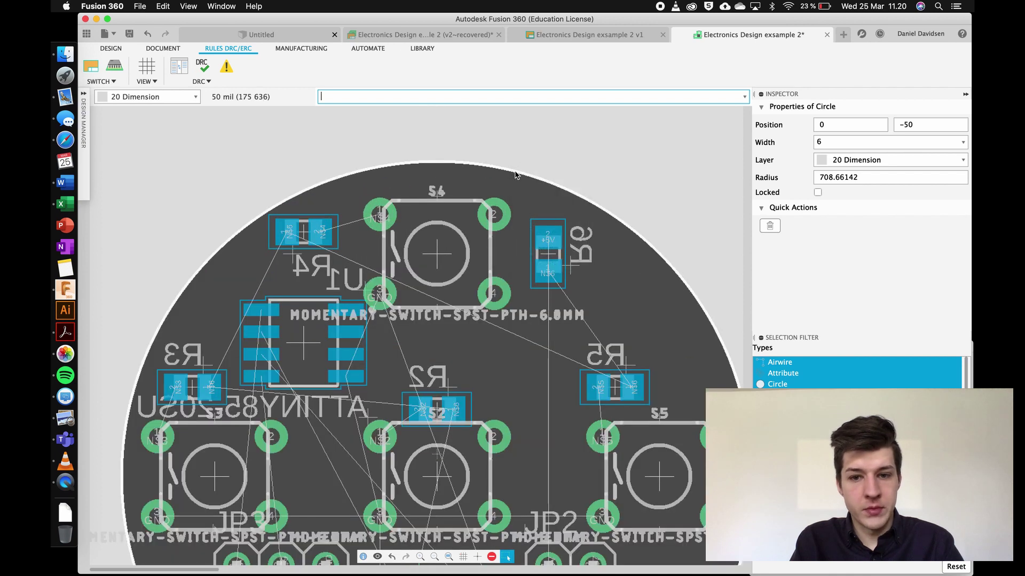
right_click(515, 176)
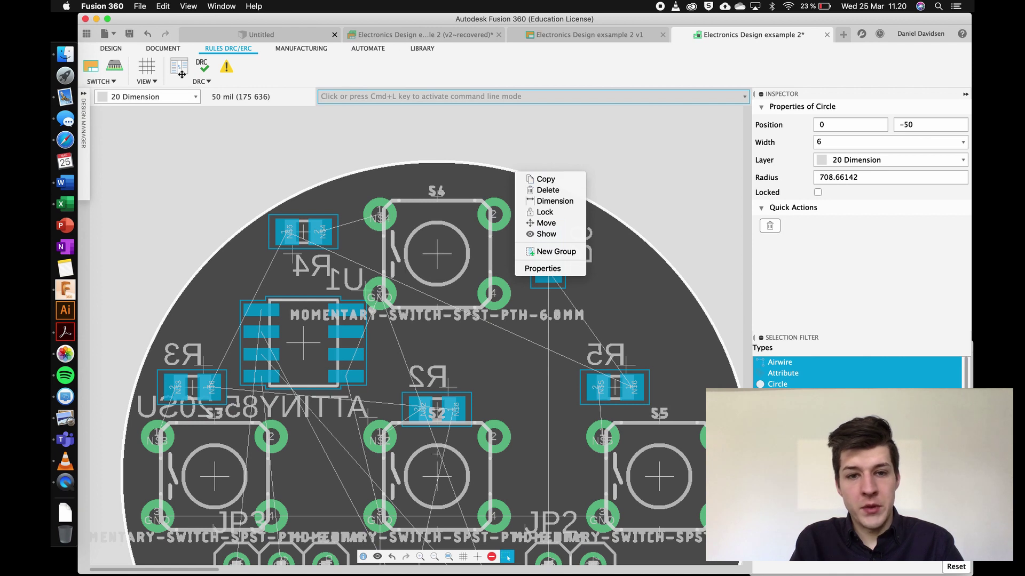
- Draw a closed rectangular outline polyline with right-angle bends in the empty area below and left of the round board
left_click(111, 50)
left_click(111, 50)
scroll(371, 194, "down", 5)
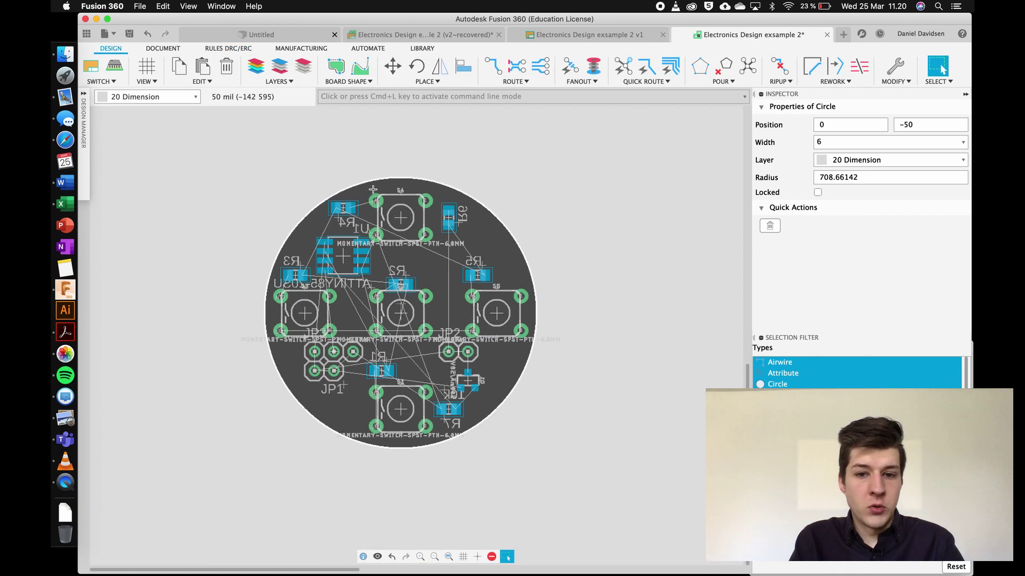
left_click(335, 67)
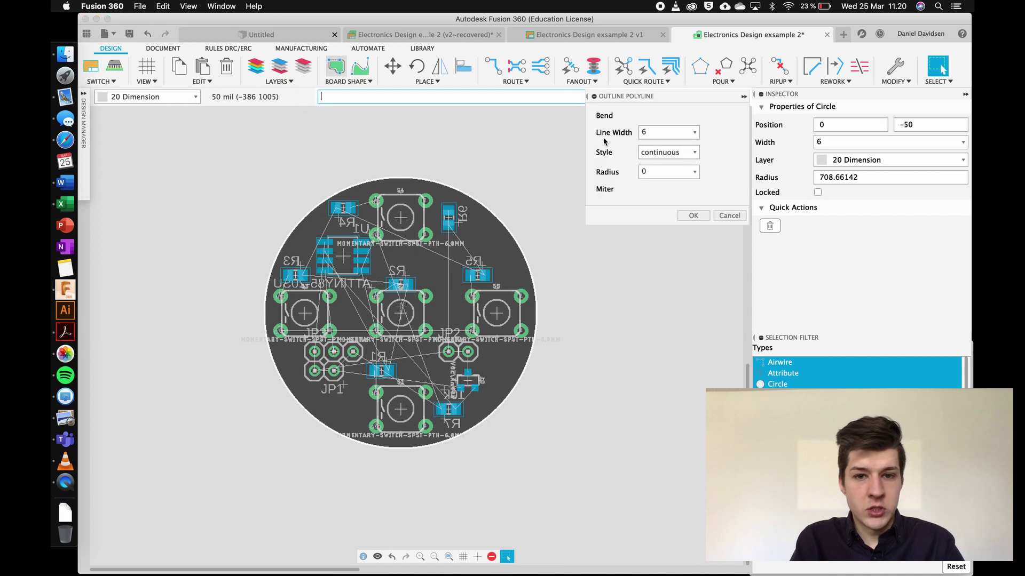
scroll(568, 147, "down", 5)
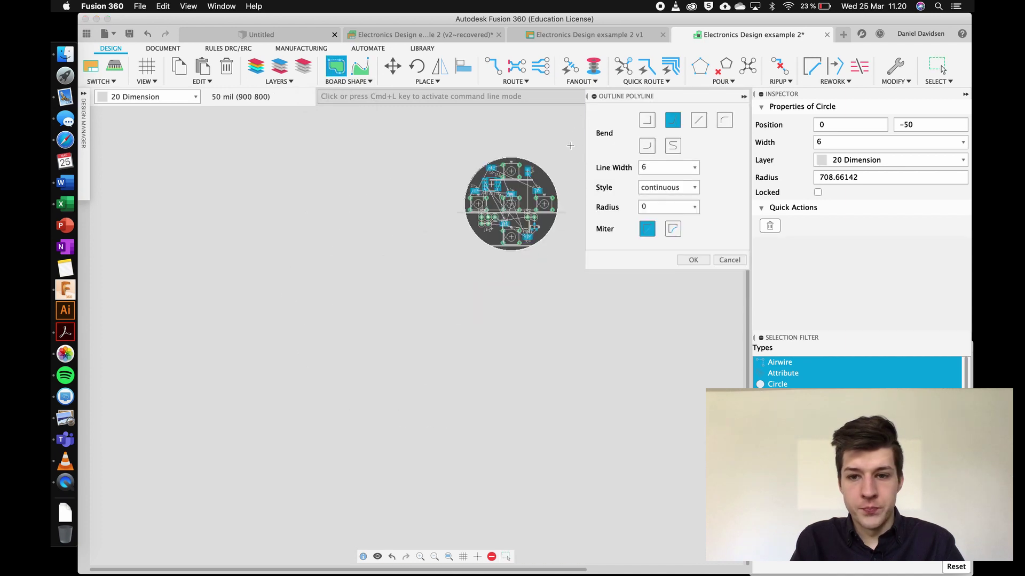
left_click(340, 297)
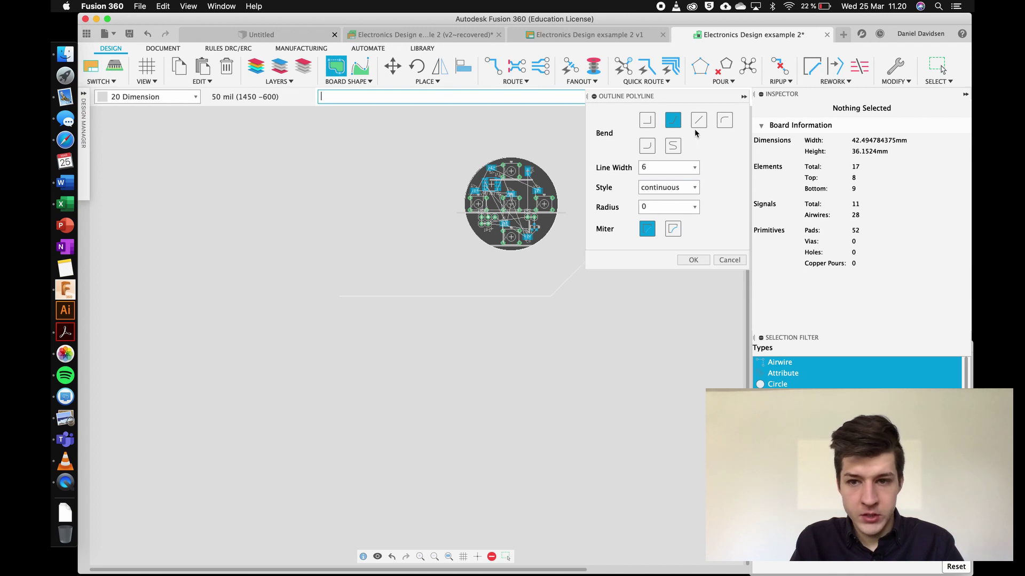
left_click(647, 120)
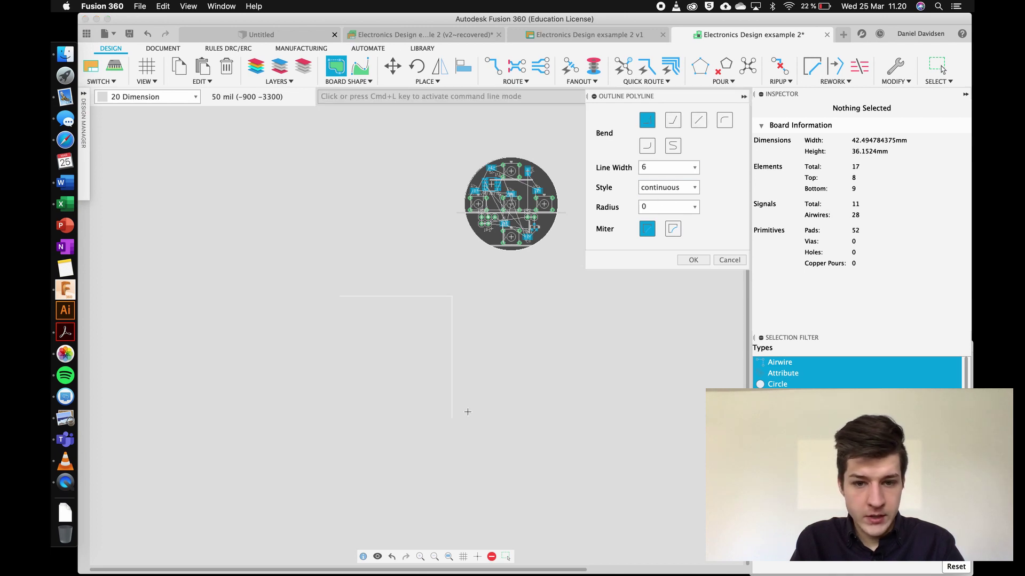
left_click(442, 366)
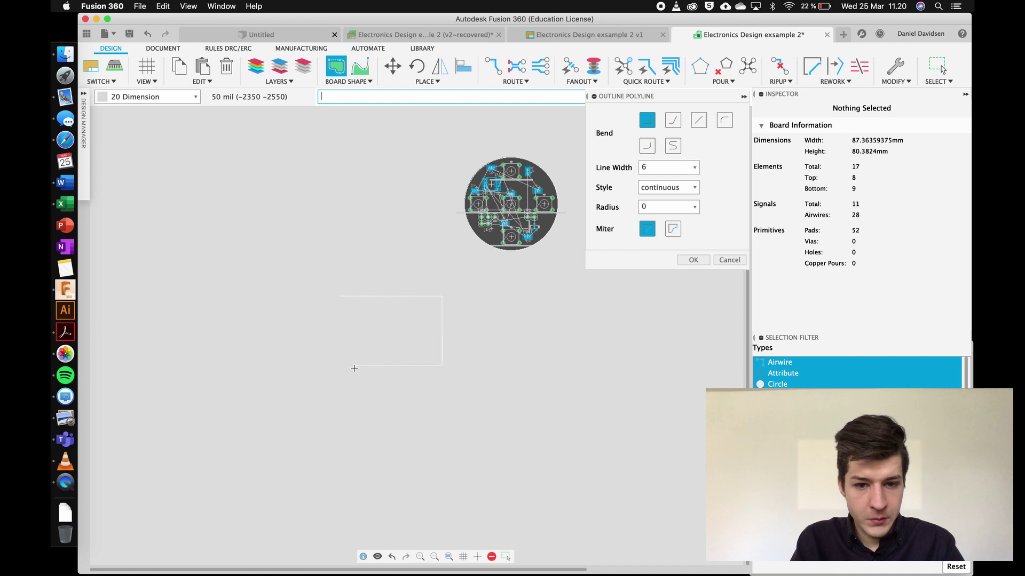
left_click(340, 296)
scroll(338, 348, "up", 3)
scroll(334, 275, "up", 2)
scroll(332, 276, "up", 2)
scroll(332, 276, "down", 4)
key("Escape")
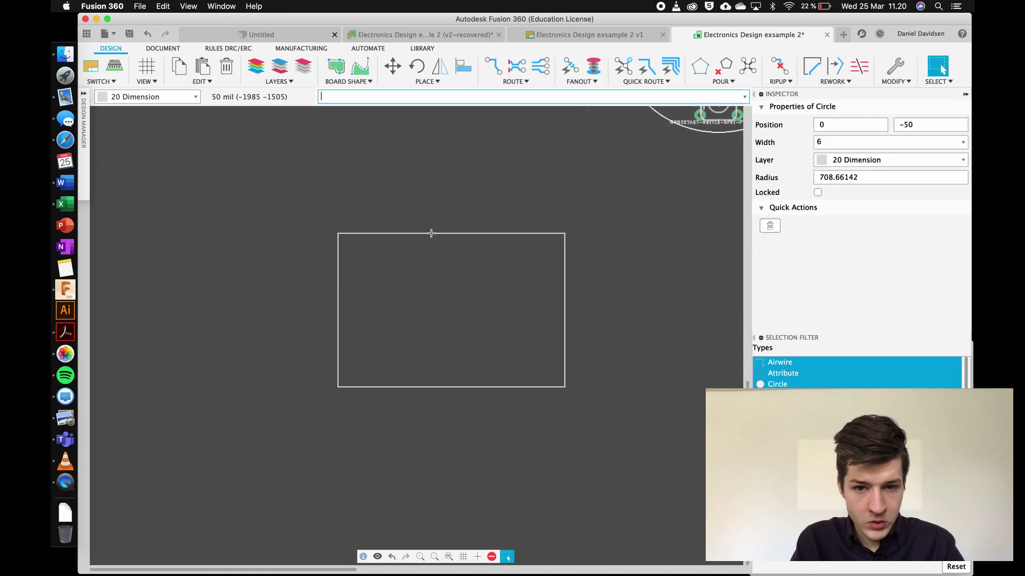
- Convert the rectangular outline to a polygon on the Bottom layer
right_click(431, 233)
mouse_move(526, 241)
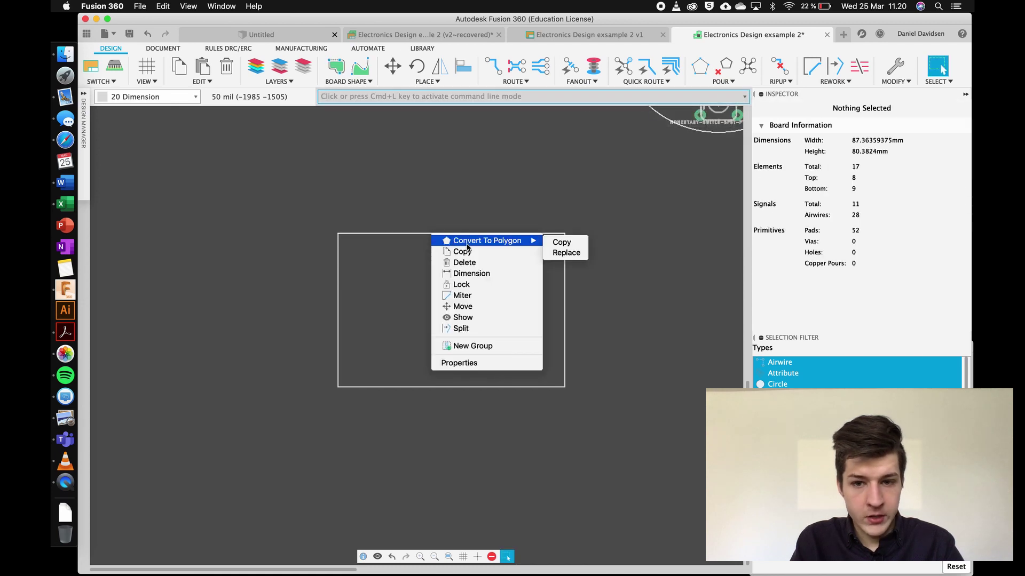
left_click(574, 246)
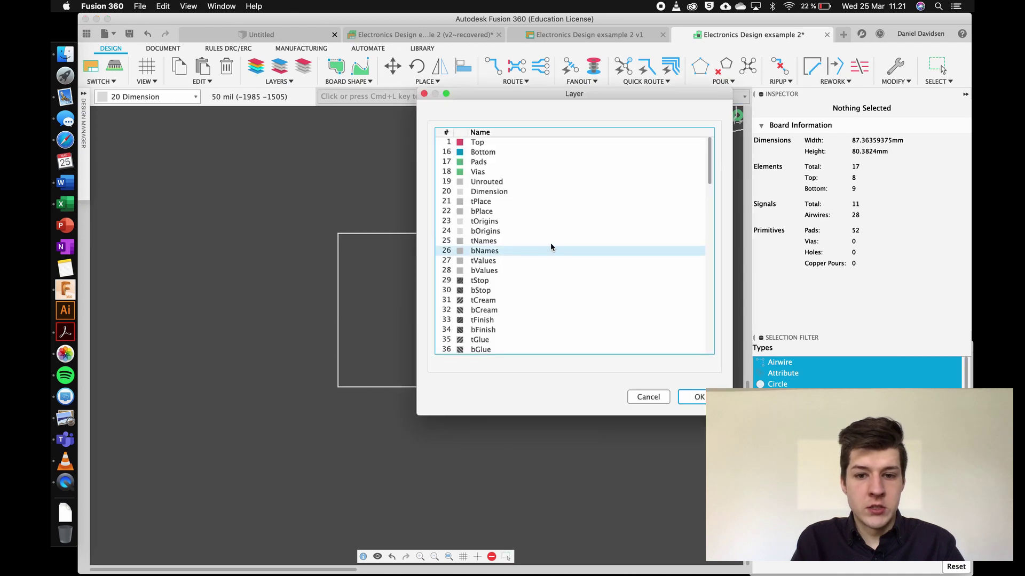
left_click(501, 154)
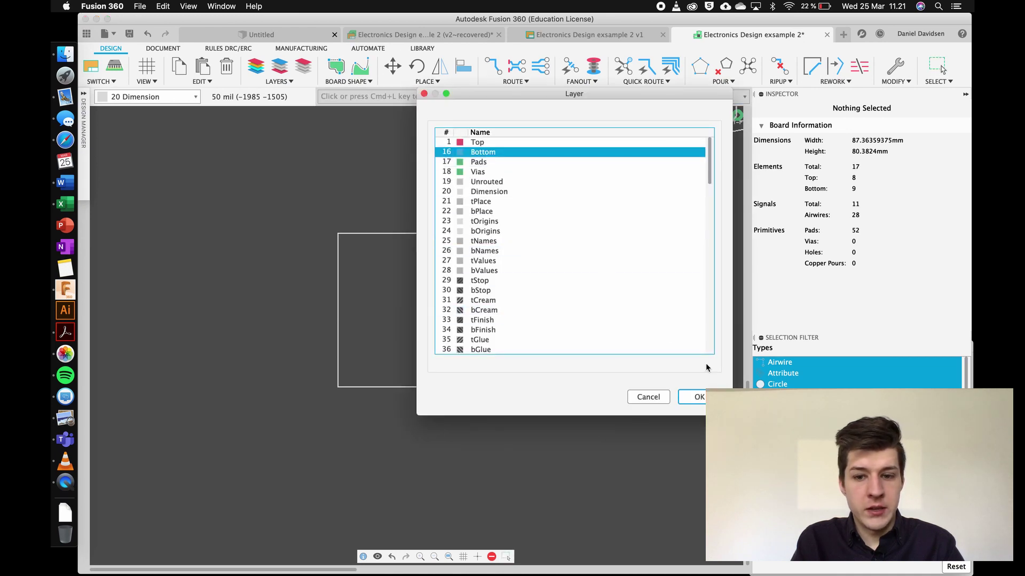
left_click(696, 397)
- Rename the rectangular polygon as GND
scroll(465, 235, "up", 4)
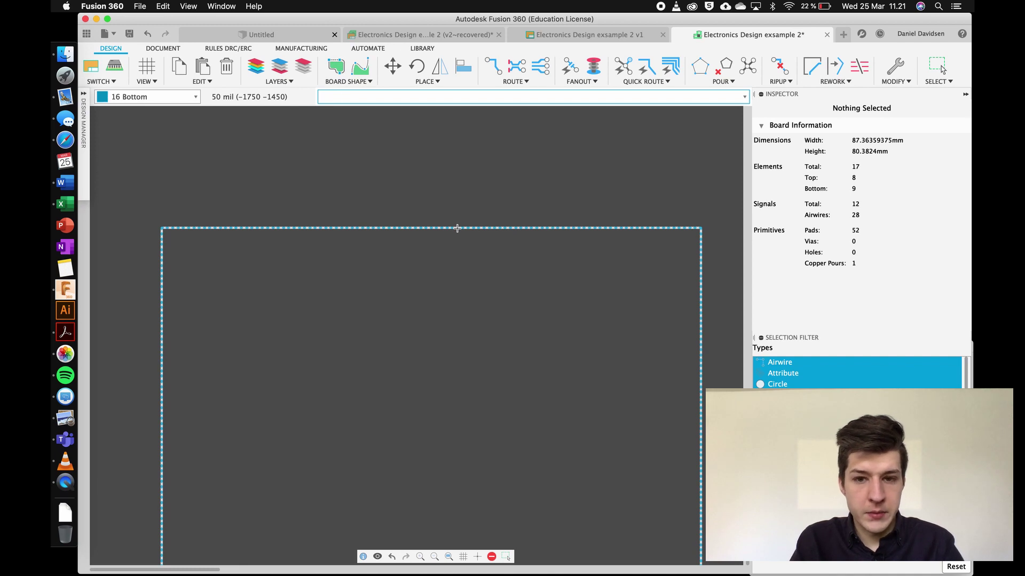
left_click(457, 229)
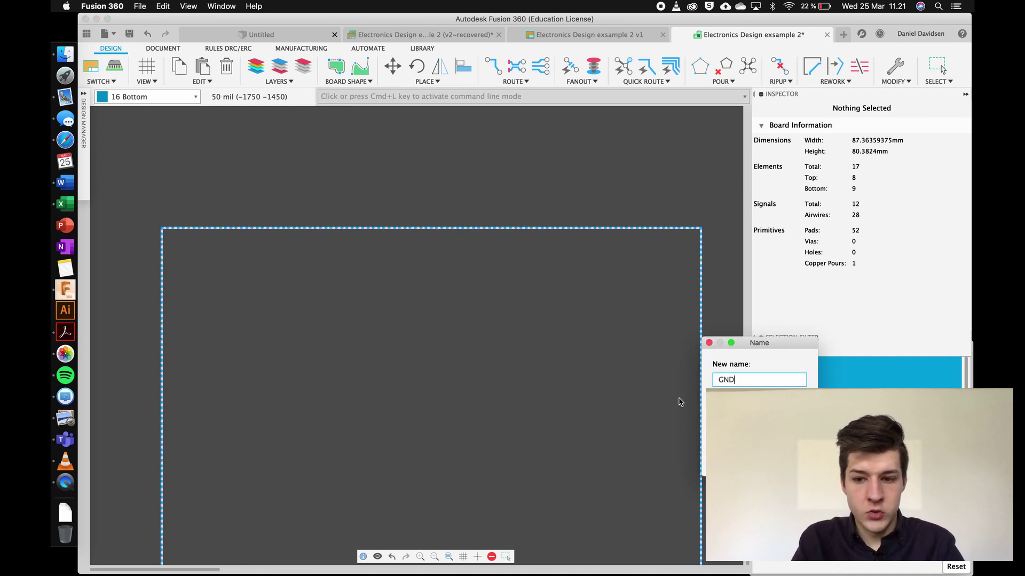
key("Return")
scroll(539, 273, "down", 4)
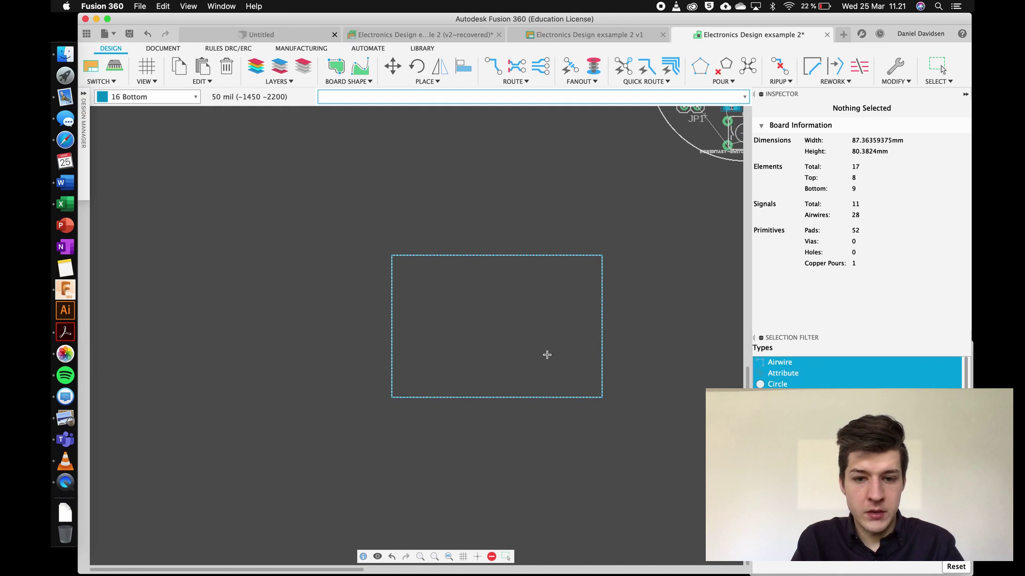
- Delete the rectangle and its polygon, leaving only the round board
left_click_drag(372, 229, 673, 425)
key("Delete")
key("F6")
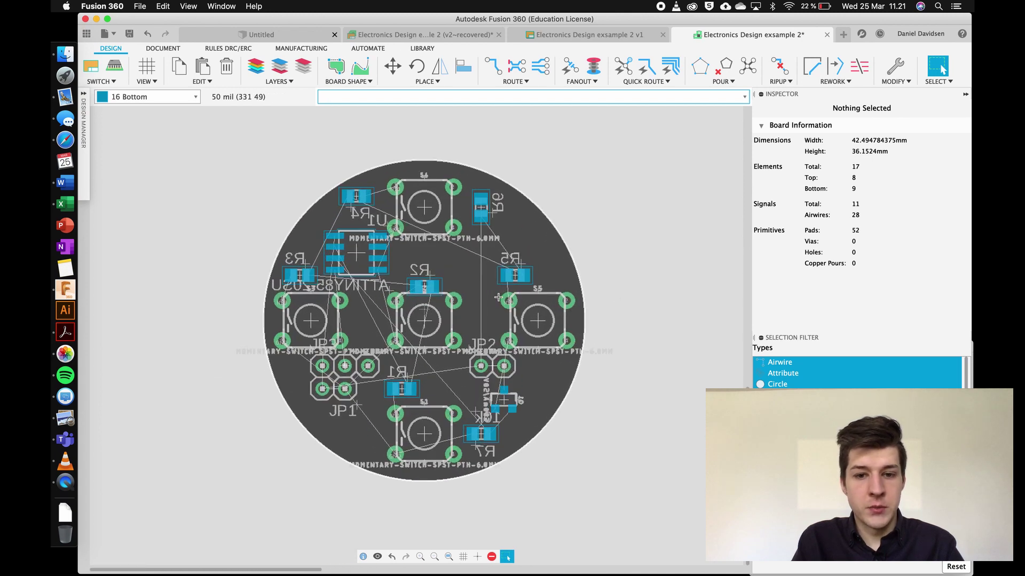
- Start a Bottom-layer polygon with an arc corner style, curving it outward from the board's left edge to its top
scroll(388, 327, "up", 3)
scroll(335, 308, "down", 2)
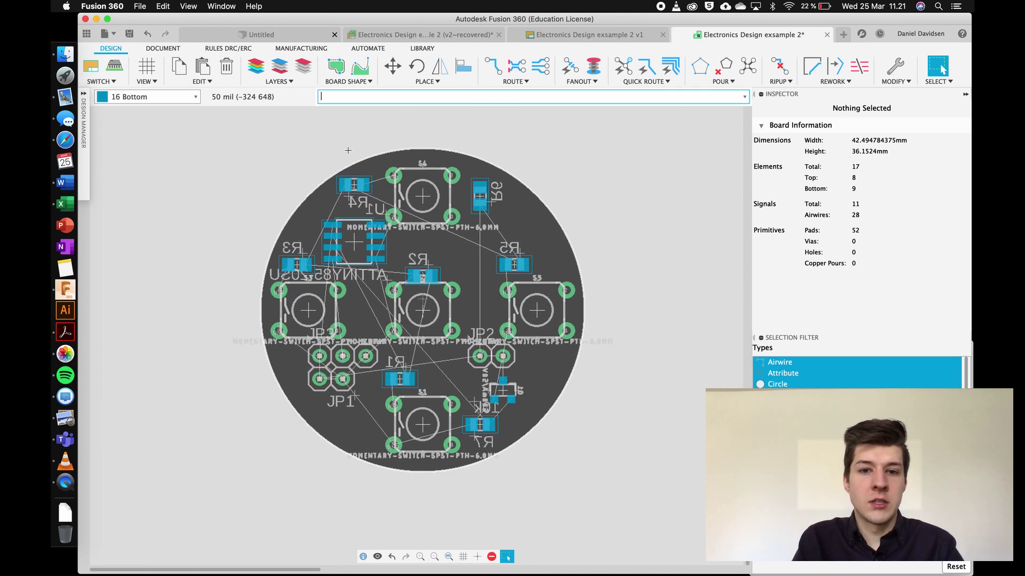
left_click(701, 66)
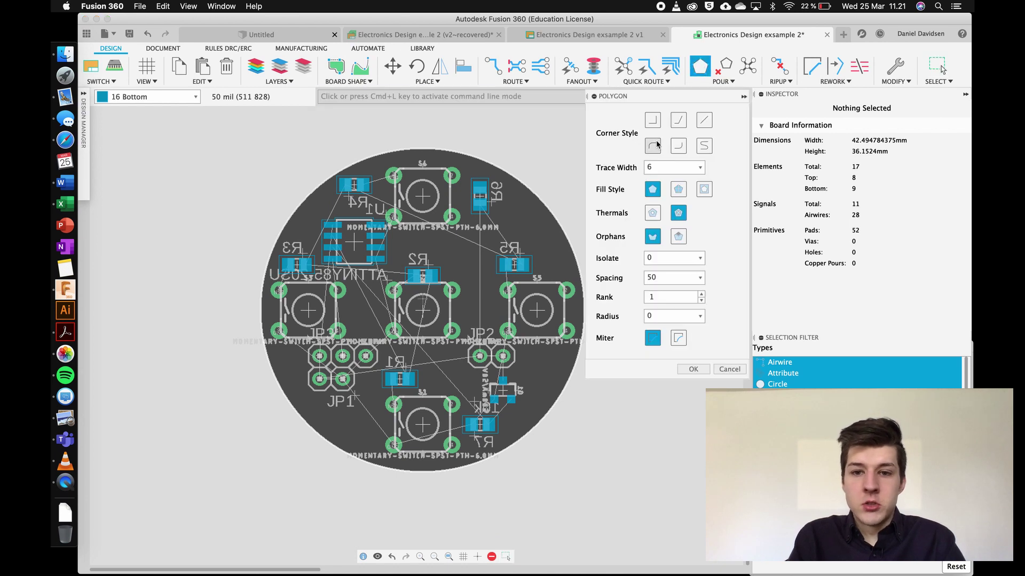
left_click(653, 149)
scroll(265, 273, "up", 3)
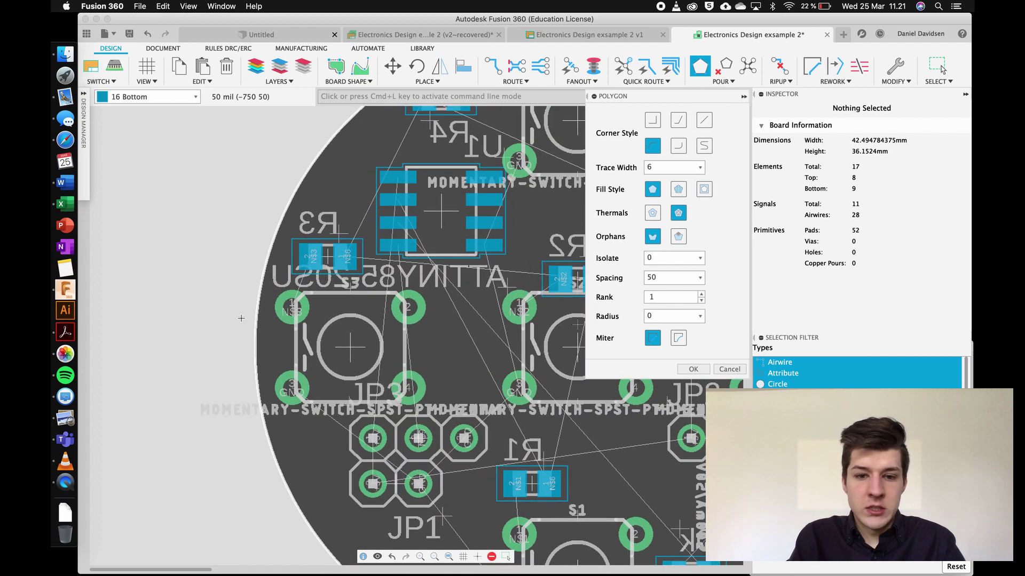
left_click(255, 351)
scroll(334, 176, "right", 5)
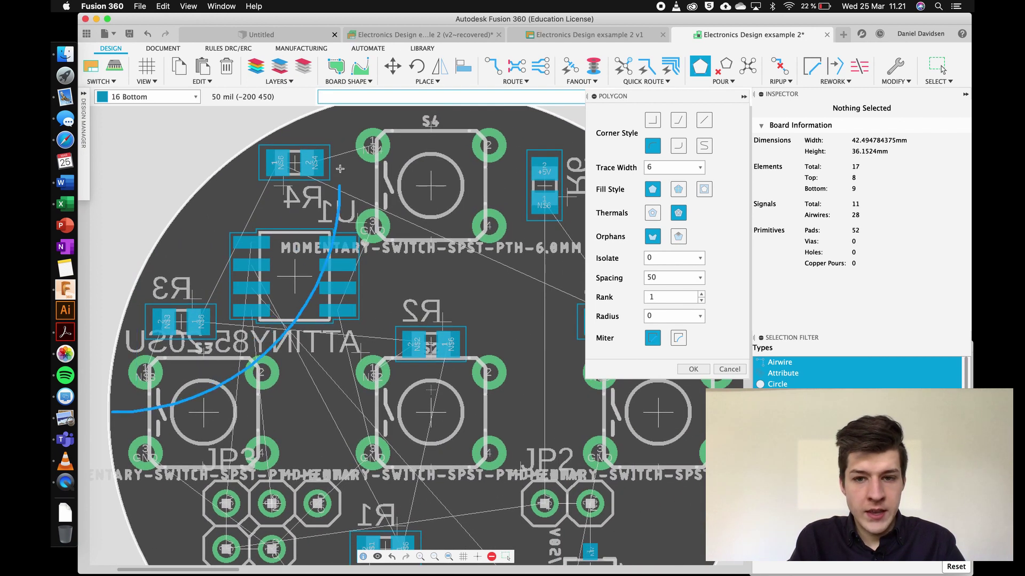
scroll(333, 176, "up", 5)
scroll(333, 177, "right", 3)
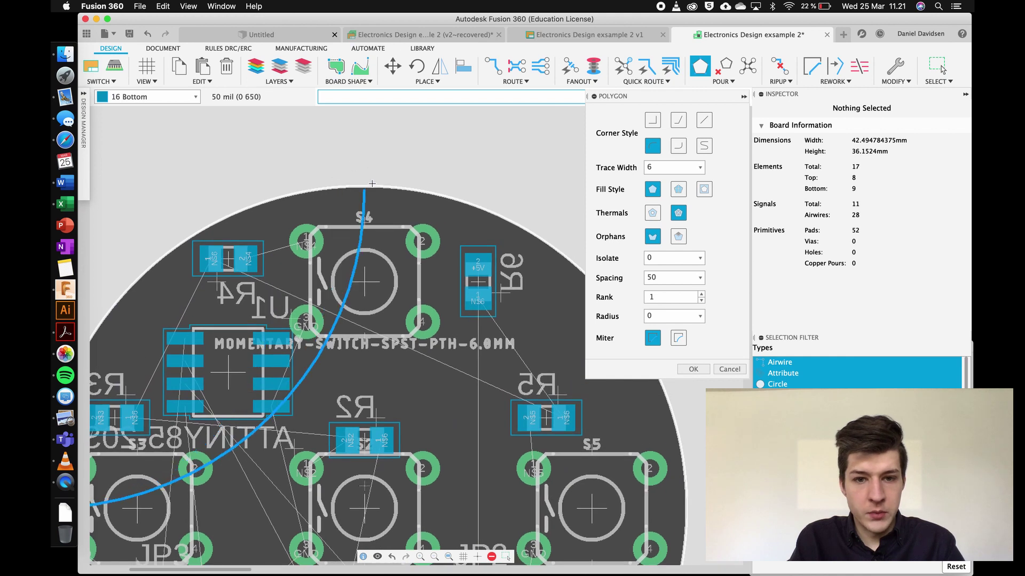
right_click(372, 183)
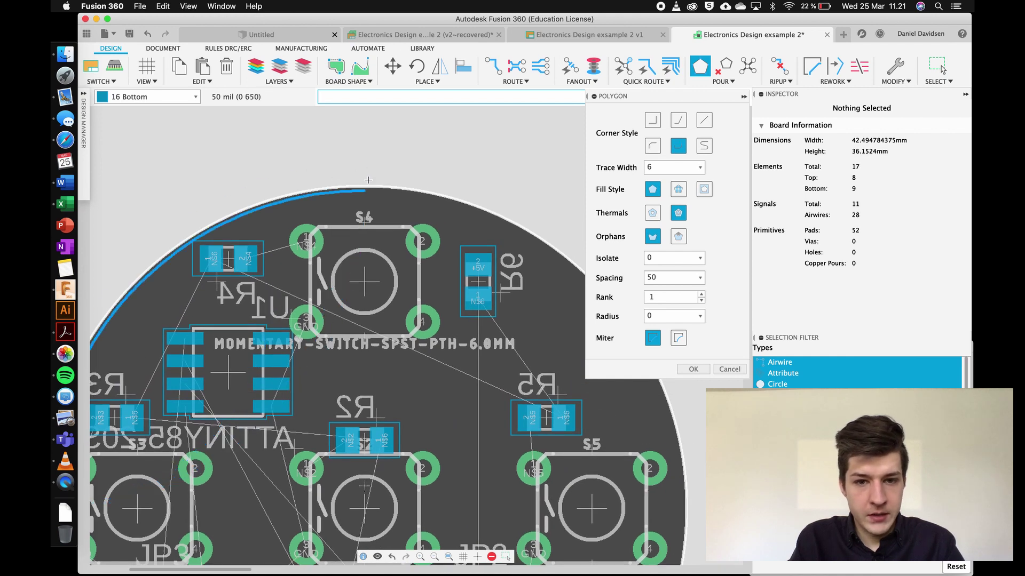
scroll(352, 214, "down", 3)
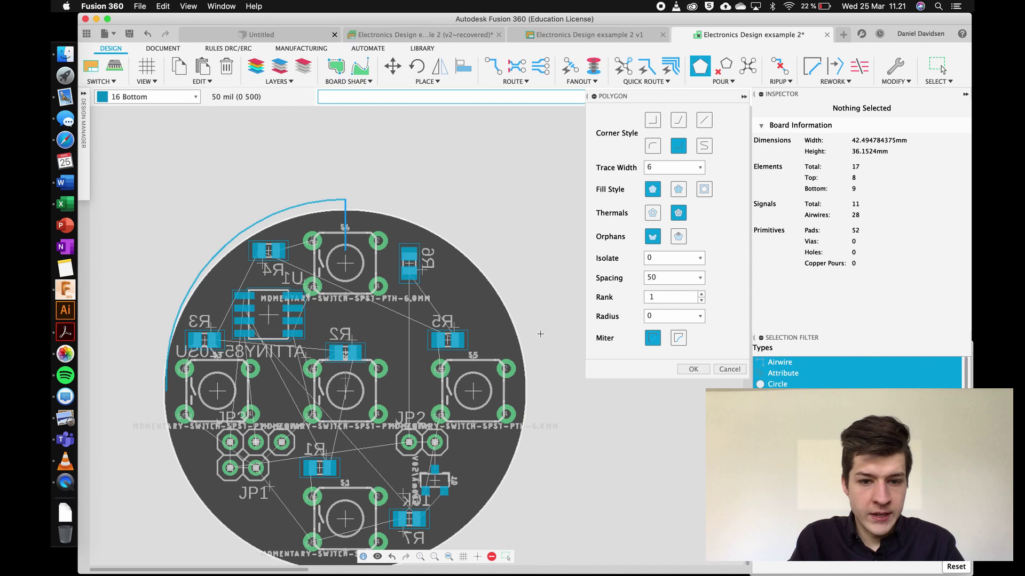
- Continue the polygon with outward arcs from the board's top to its right edge and down to its lowest point
right_click(534, 395)
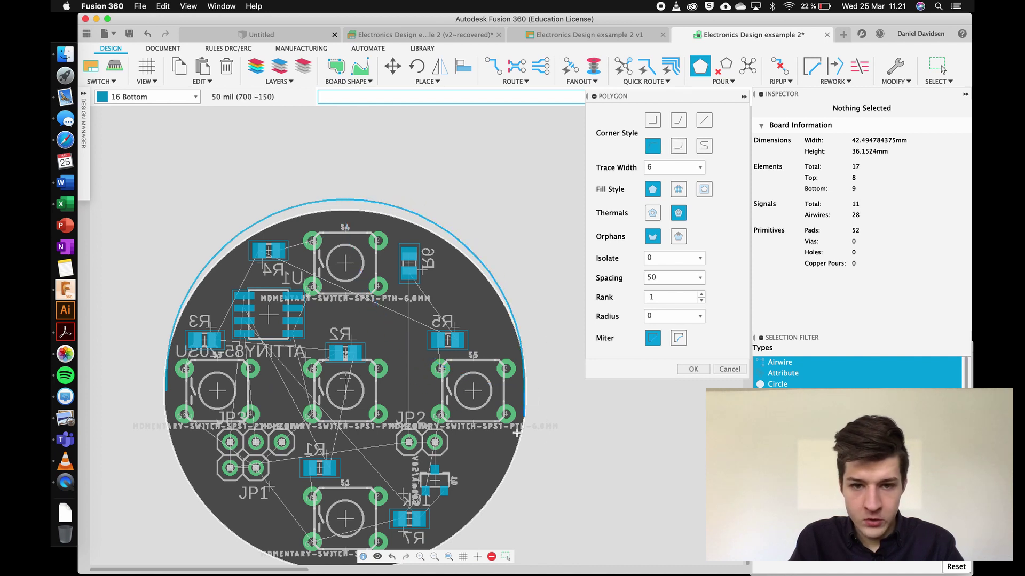
scroll(376, 491, "down", 3)
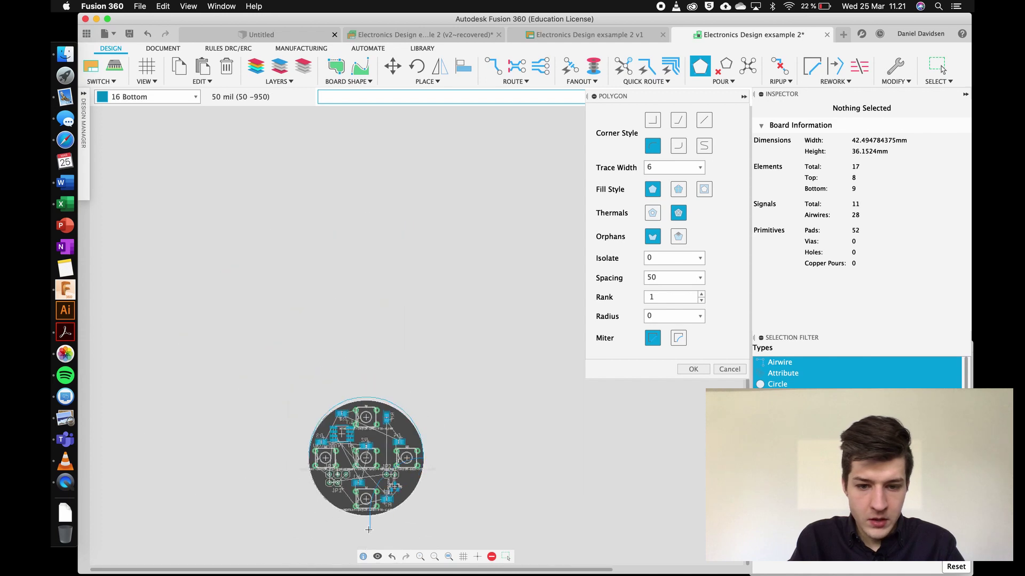
scroll(368, 530, "up", 5)
right_click(361, 476)
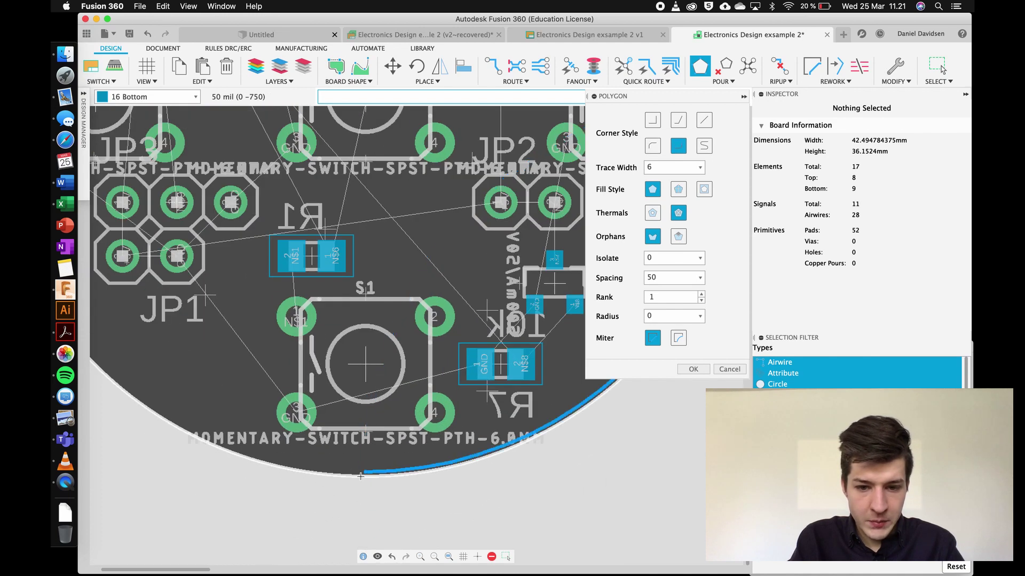
- Close the polygon with an arc back to its start at the board's left edge and assign the signal name GND
scroll(283, 431, "down", 5)
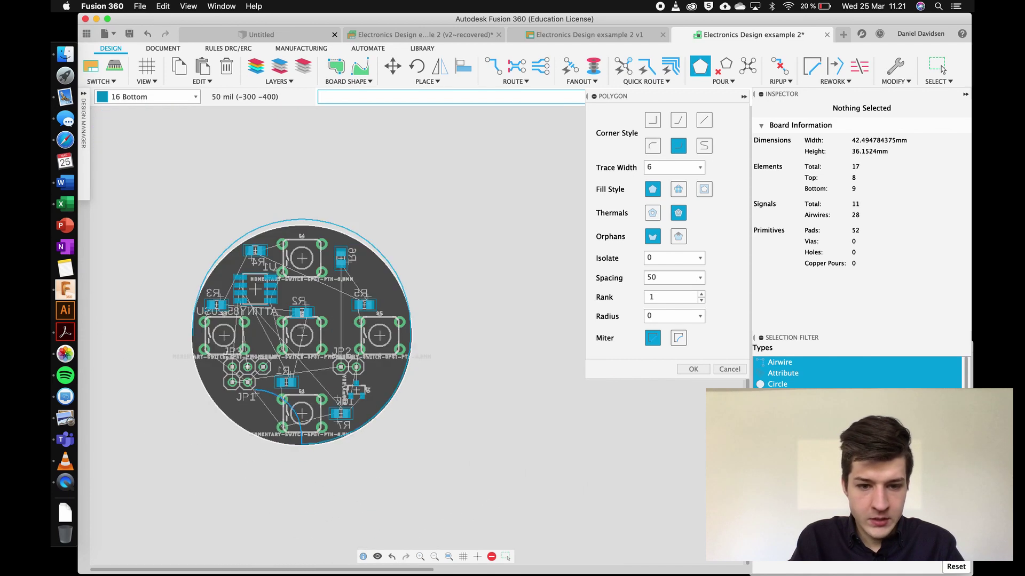
scroll(192, 335, "up", 5)
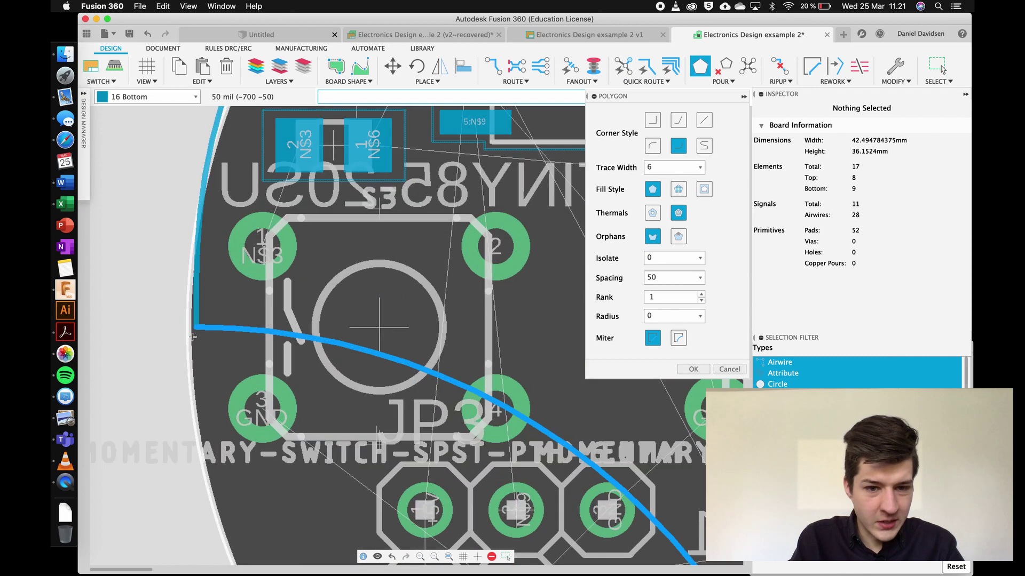
right_click(196, 331)
left_click(197, 331)
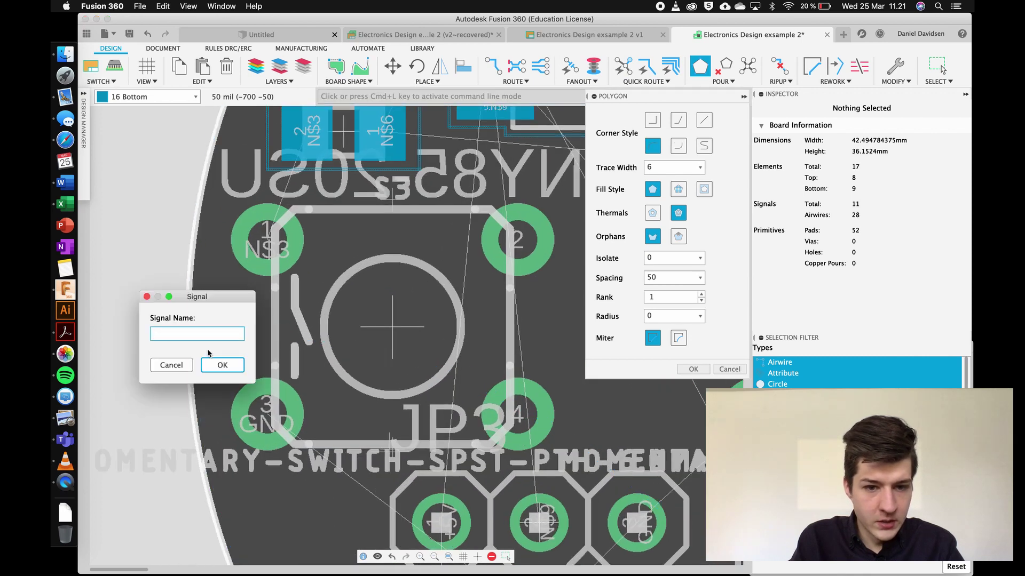
type("GND")
key("Return")
scroll(285, 325, "down", 3)
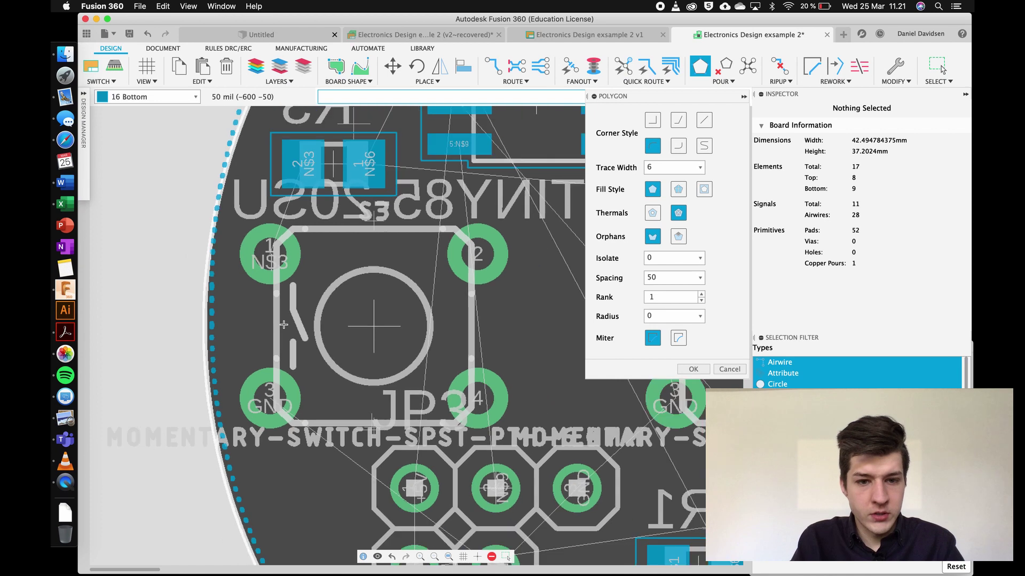
- Move the Bottom-layer polygon's top edge inward so the polygon follows the round board outline
scroll(377, 185, "down", 4)
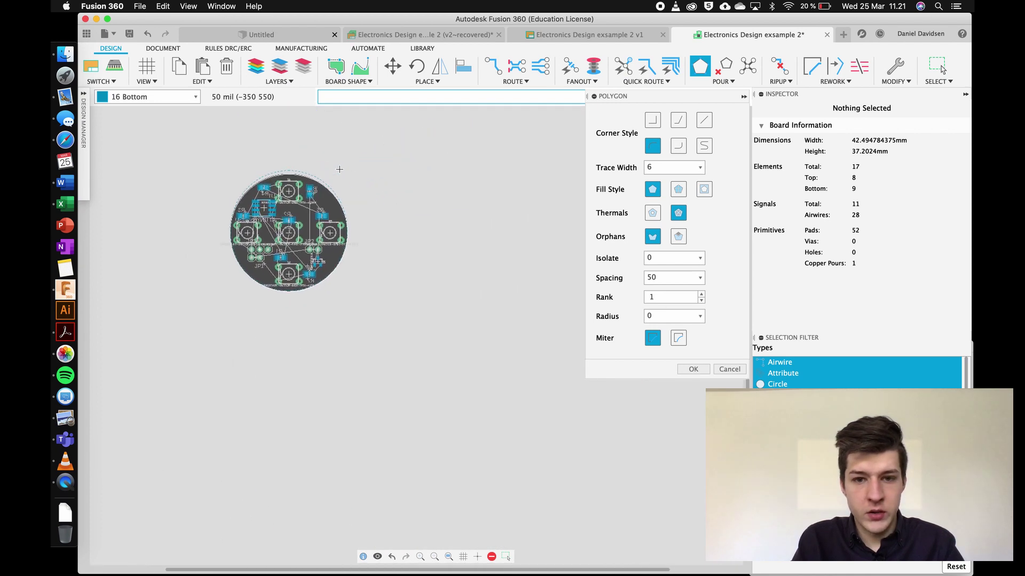
scroll(315, 184, "up", 2)
scroll(314, 187, "up", 1)
scroll(276, 173, "up", 3)
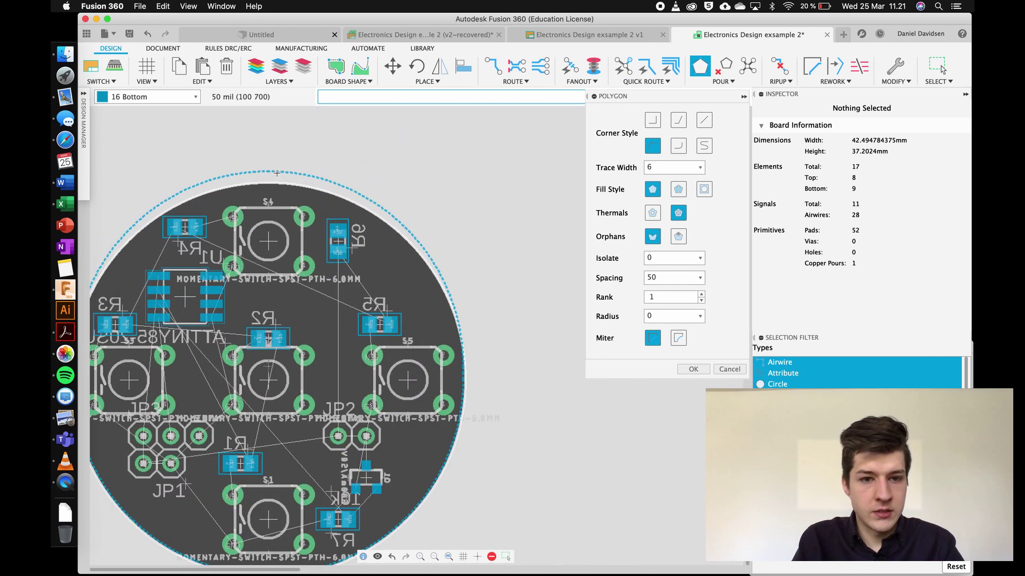
scroll(277, 173, "down", 2)
scroll(256, 167, "up", 4)
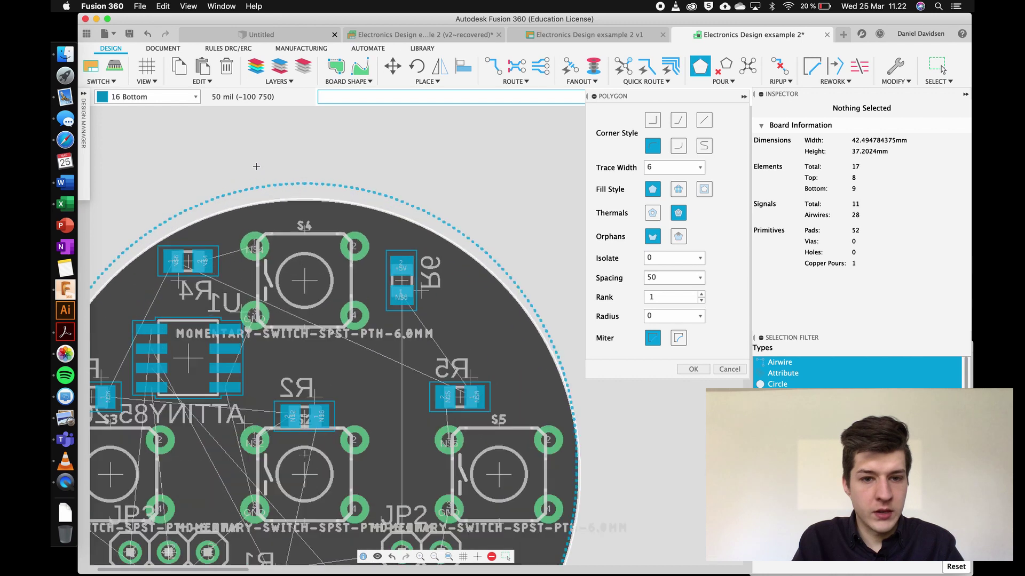
type("move")
key("Return")
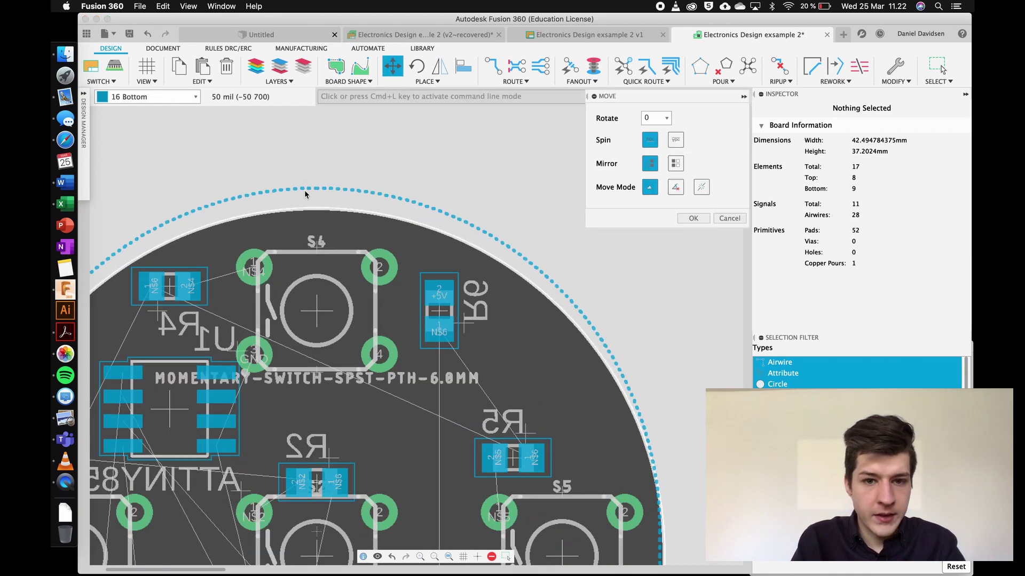
scroll(309, 208, "down", 4)
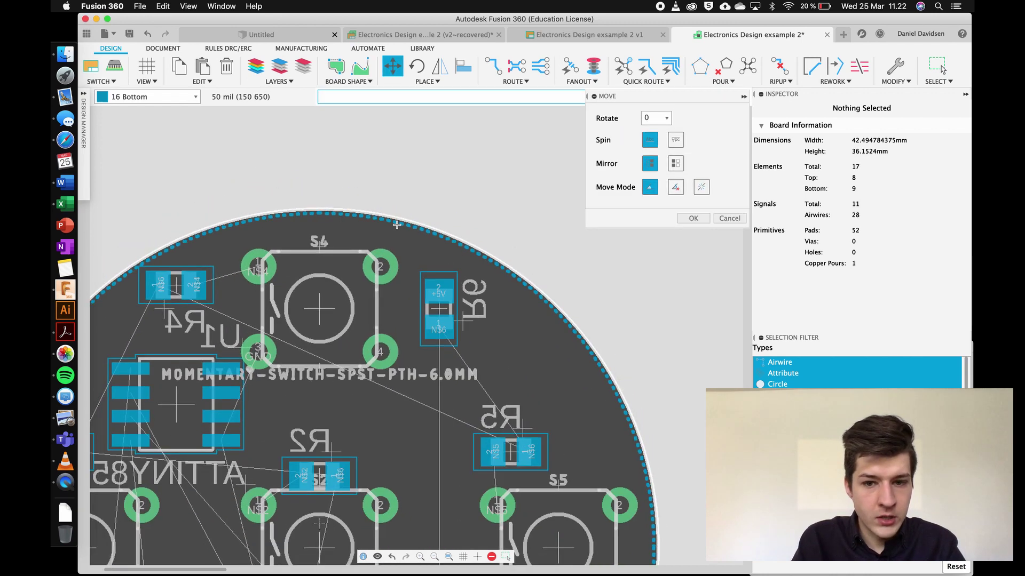
scroll(357, 260, "up", 2)
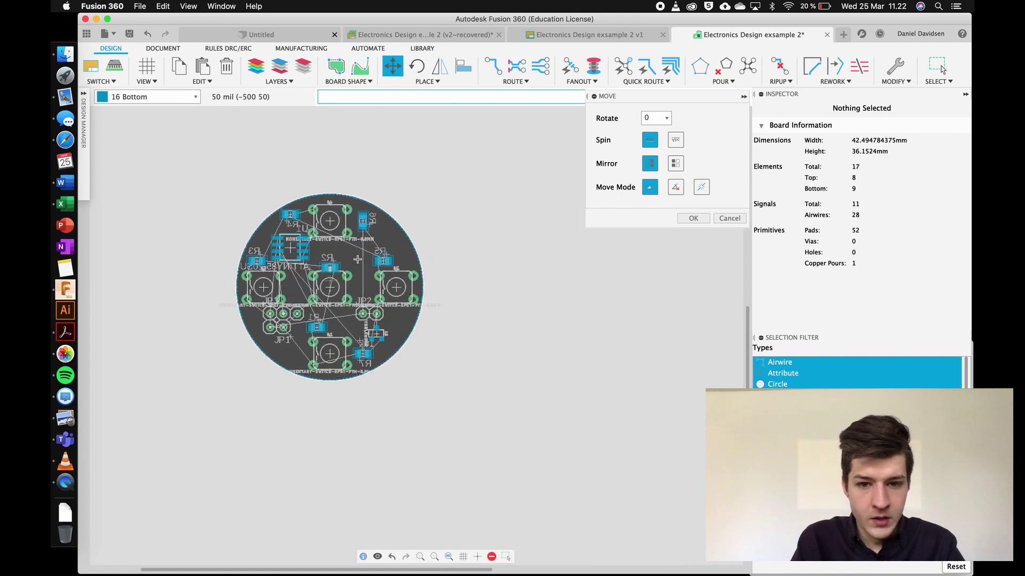
scroll(357, 260, "up", 2)
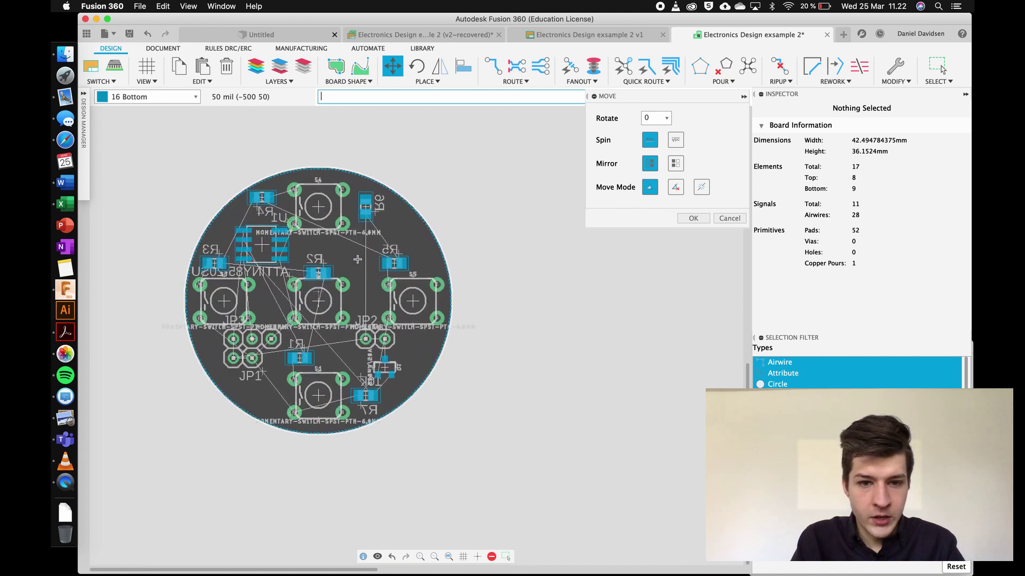
left_click(693, 218)
- Pour the GND polygon on the Bottom layer and examine the thermals around the GND pads
scroll(372, 247, "up", 2)
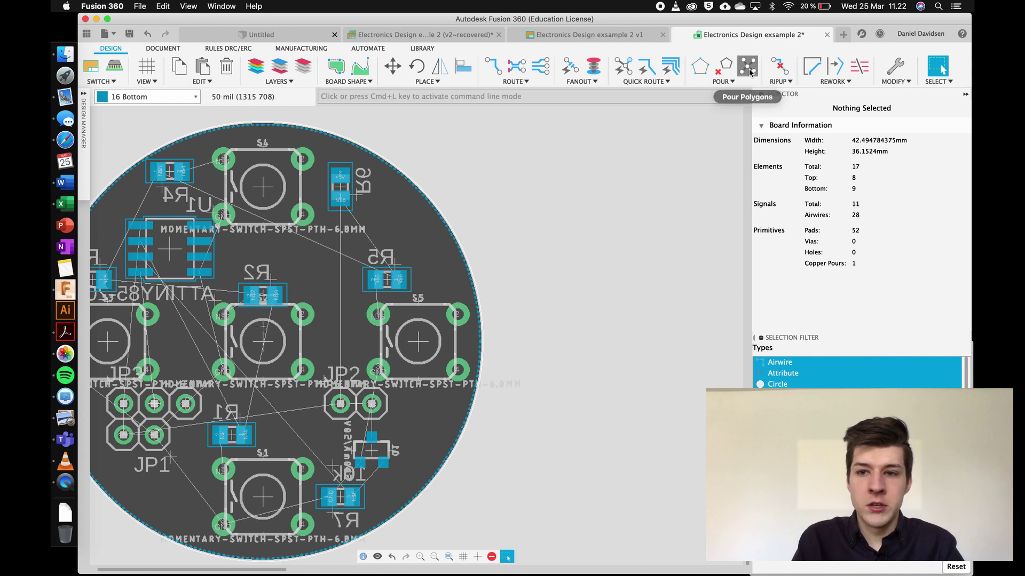
left_click(749, 71)
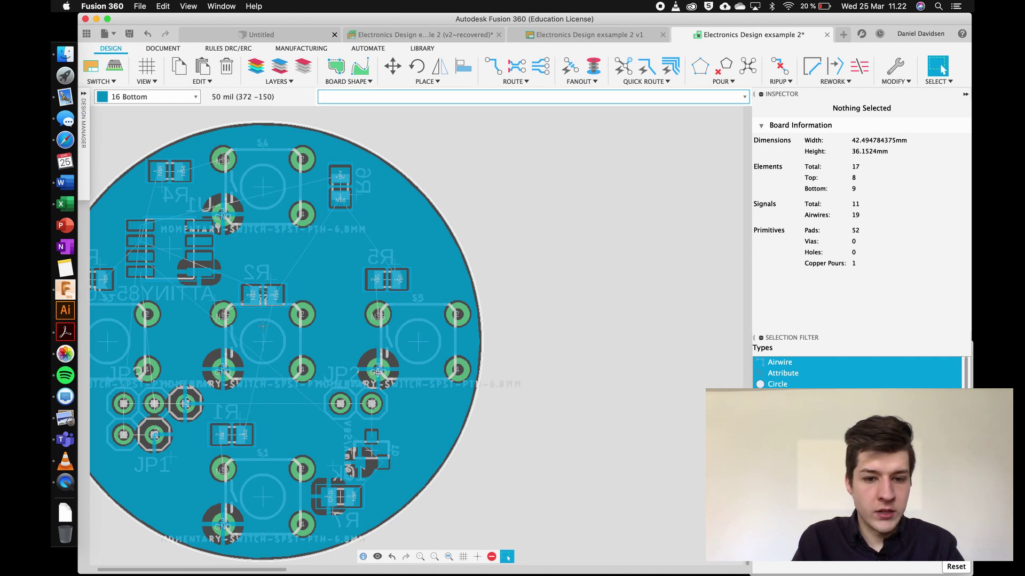
scroll(377, 372, "up", 5)
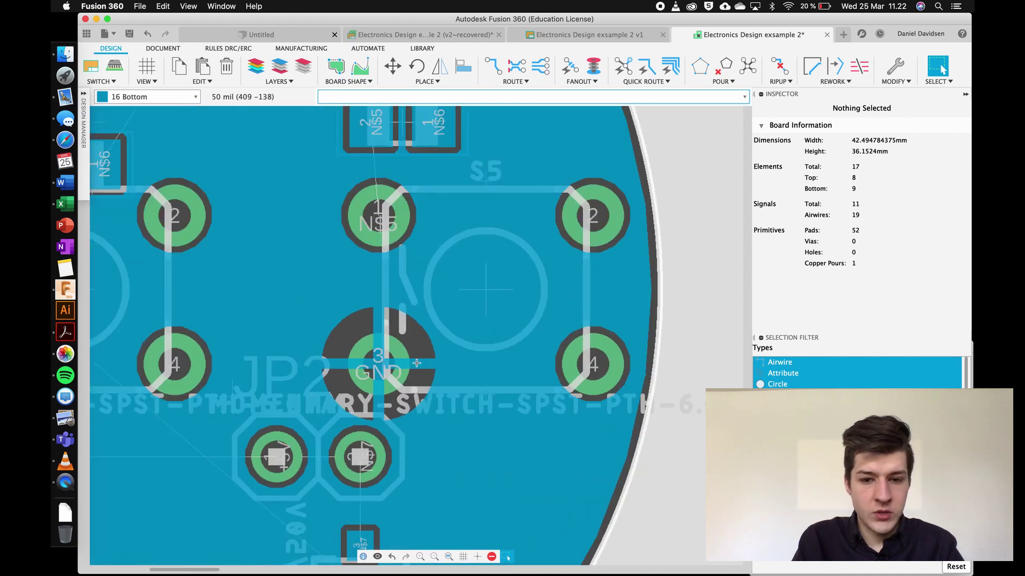
scroll(408, 358, "down", 2)
scroll(373, 395, "down", 4)
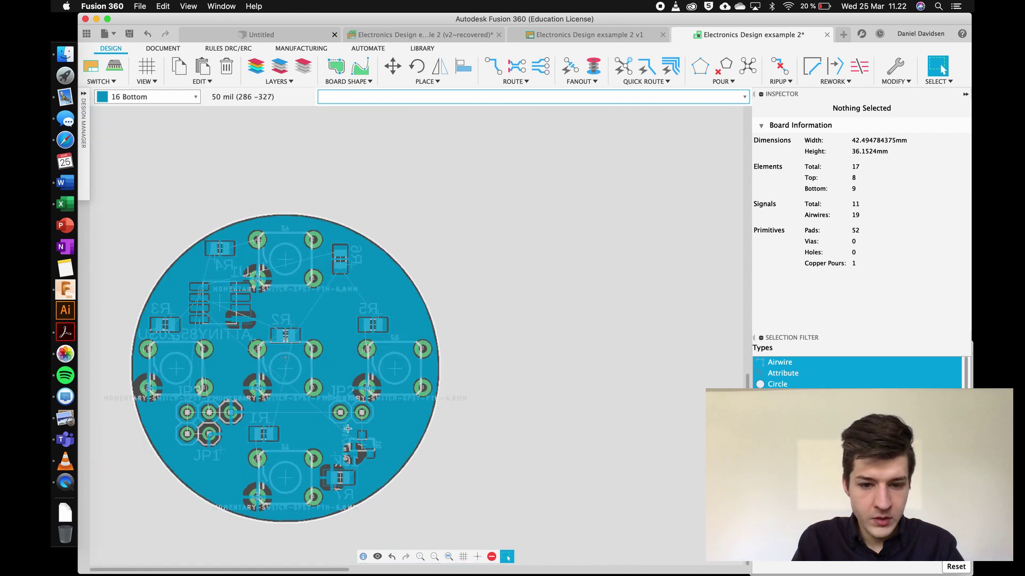
scroll(348, 432, "up", 4)
scroll(368, 462, "down", 3)
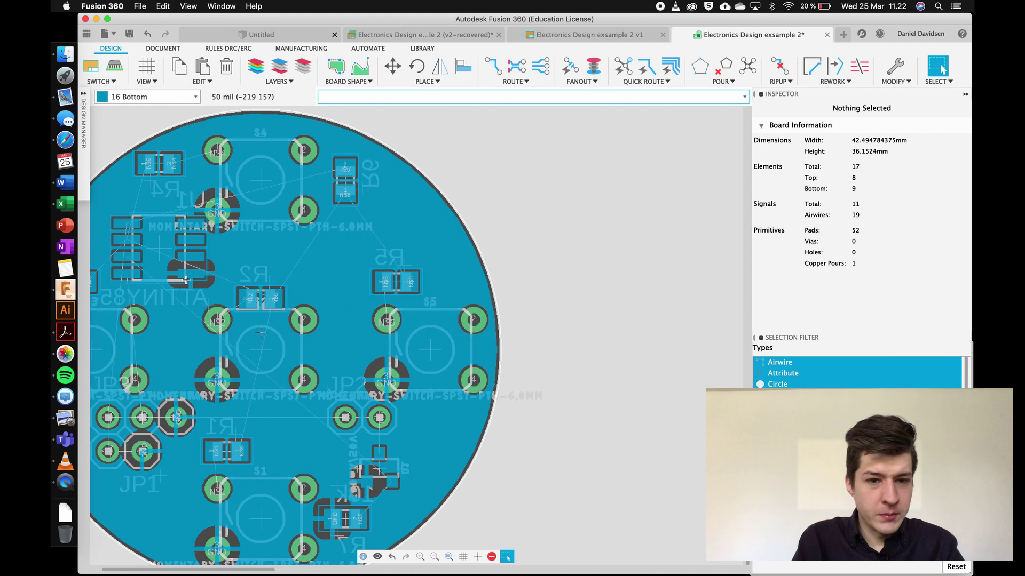
- Load the CNC 0.2mm MILL.dru design rules and apply them to the board
left_click(229, 48)
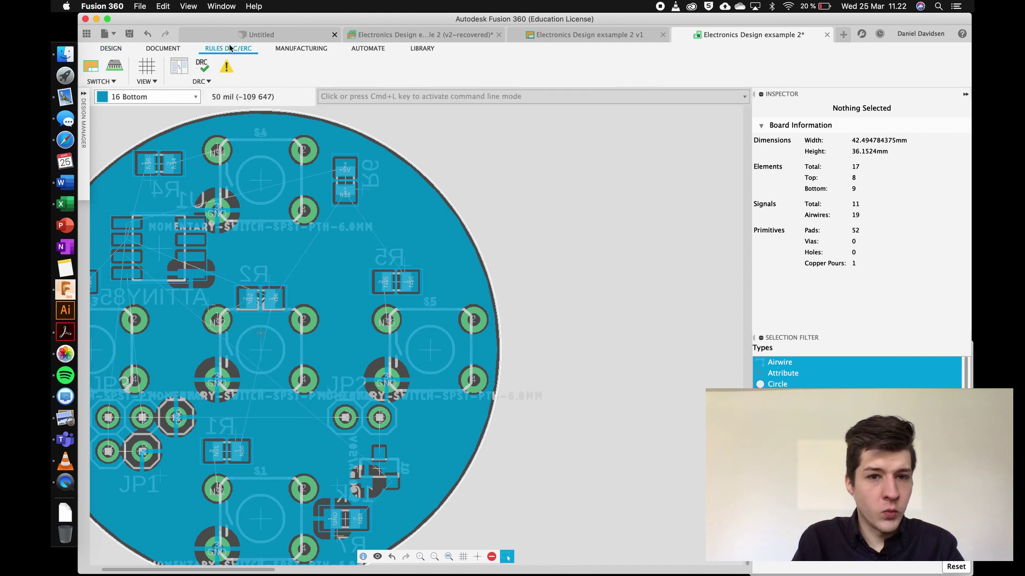
left_click(204, 68)
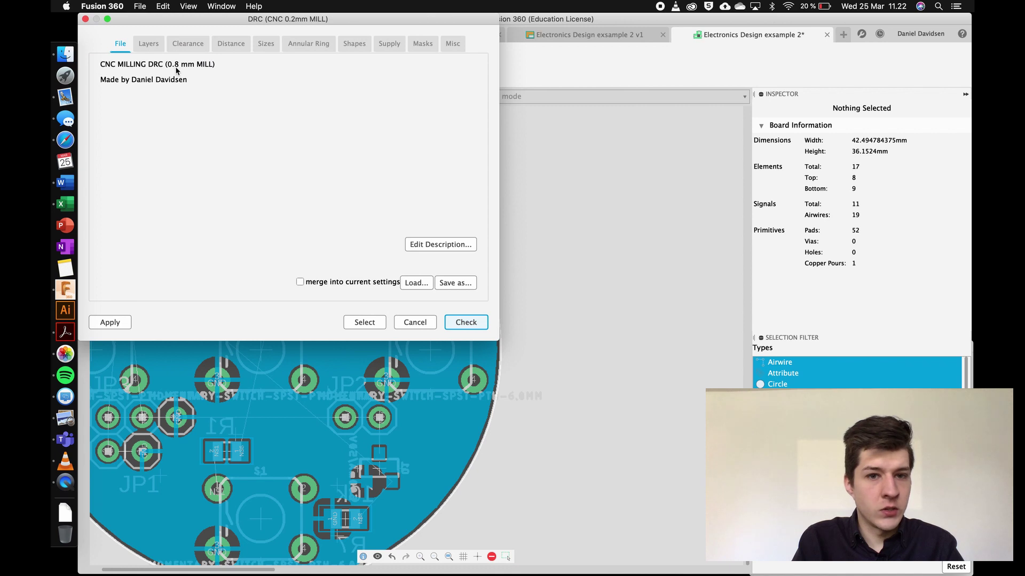
left_click(417, 282)
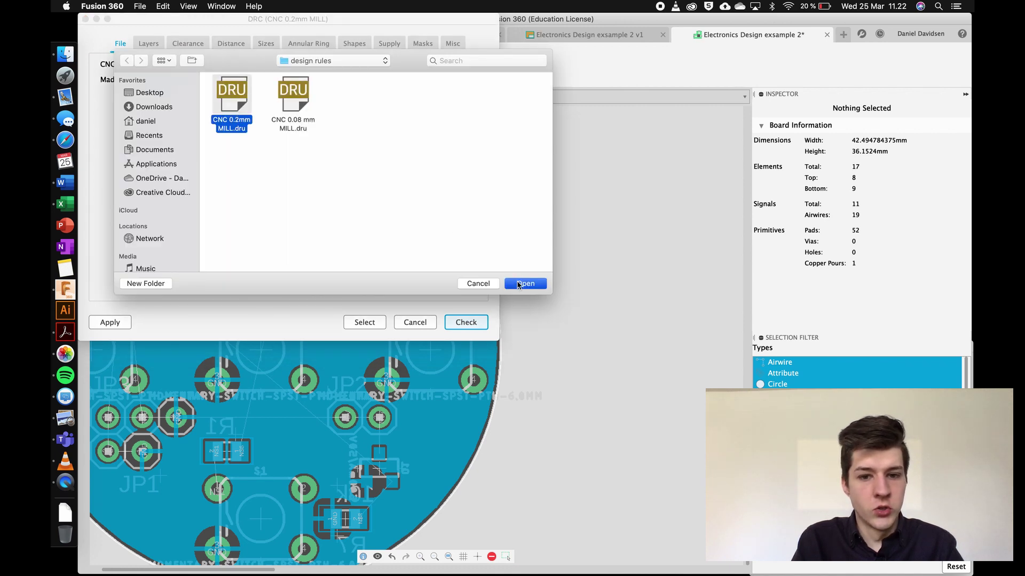
left_click(519, 281)
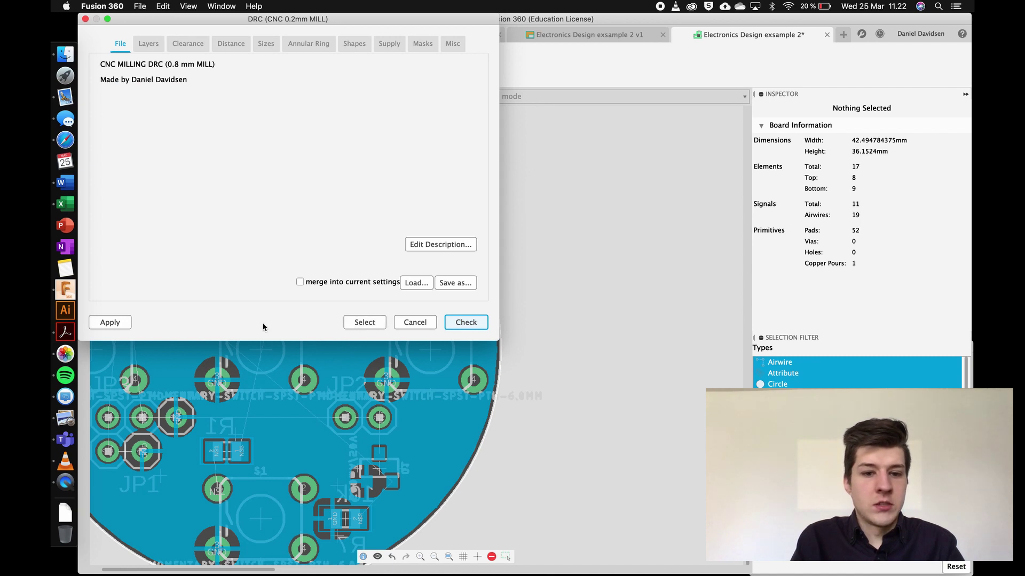
left_click(122, 322)
left_click(356, 323)
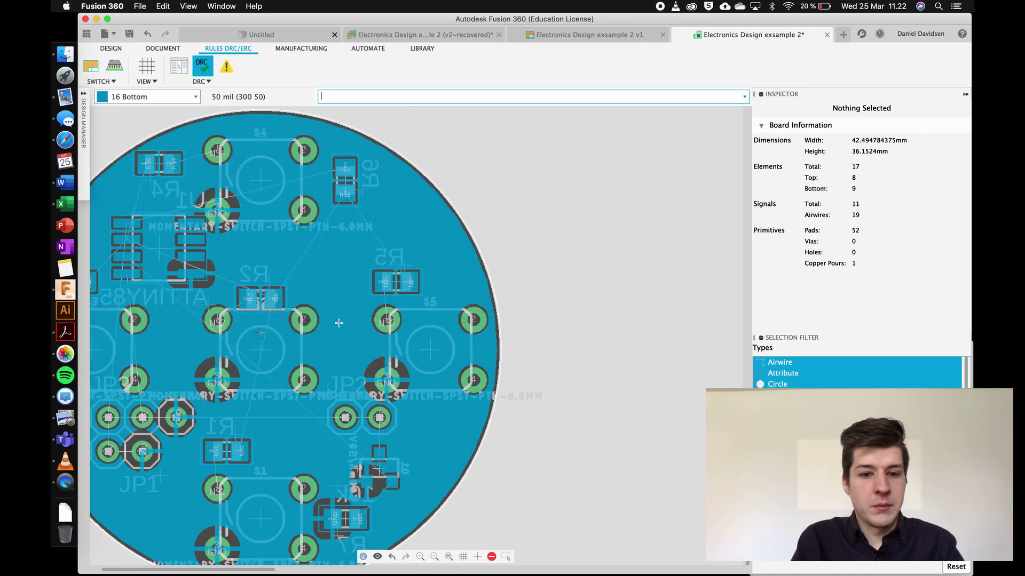
scroll(158, 273, "up", 3)
left_click(111, 48)
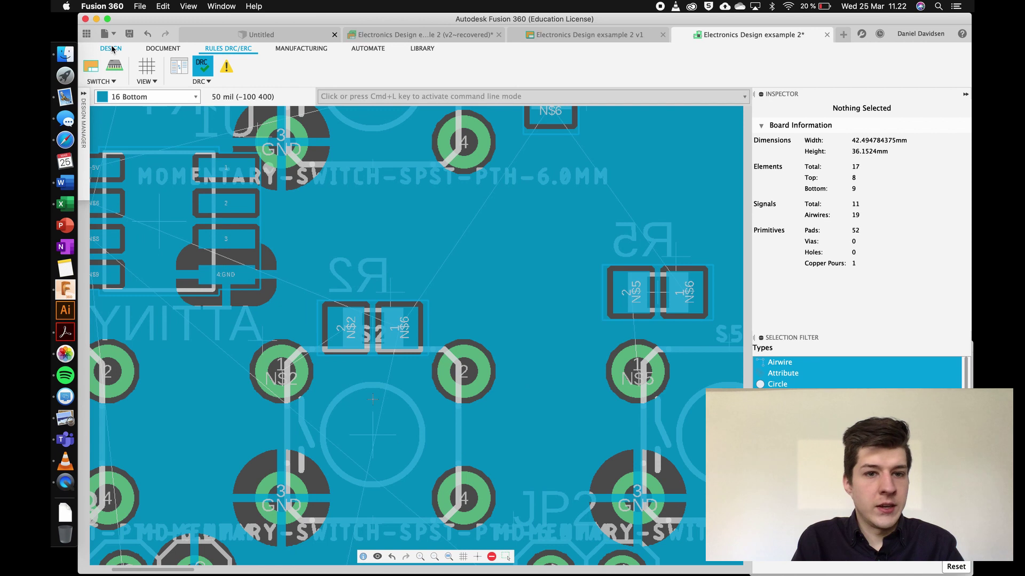
left_click(695, 95)
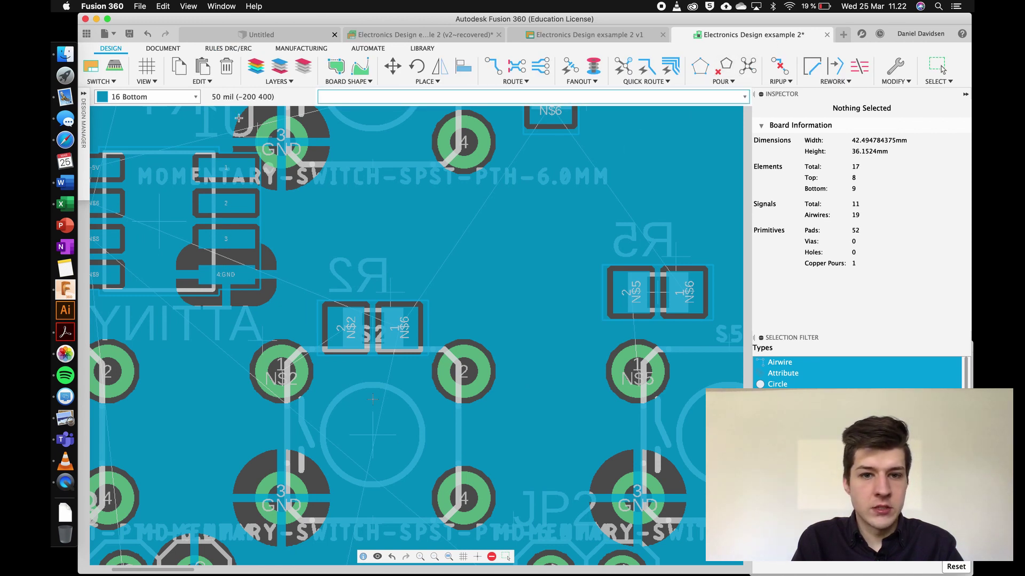
- Reopen the design rule check settings and reload the CNC 0.2mm MILL.dru rule file
left_click(235, 50)
left_click(208, 73)
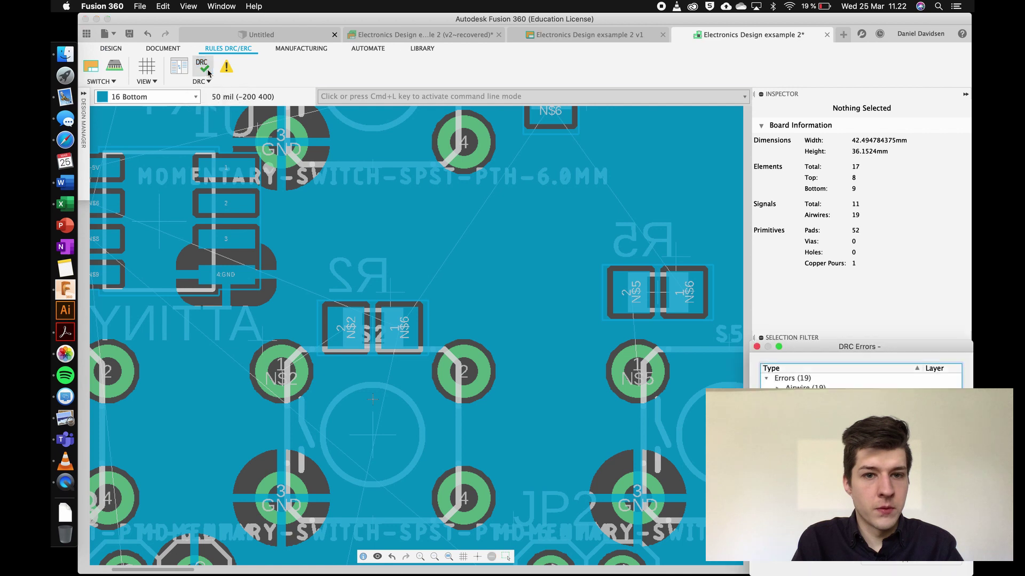
left_click(203, 69)
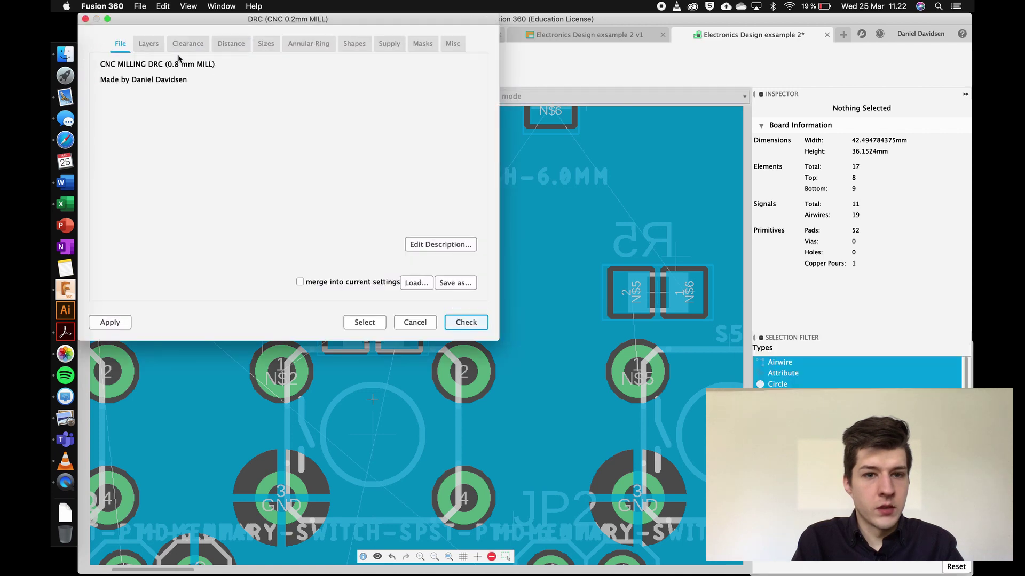
left_click(416, 282)
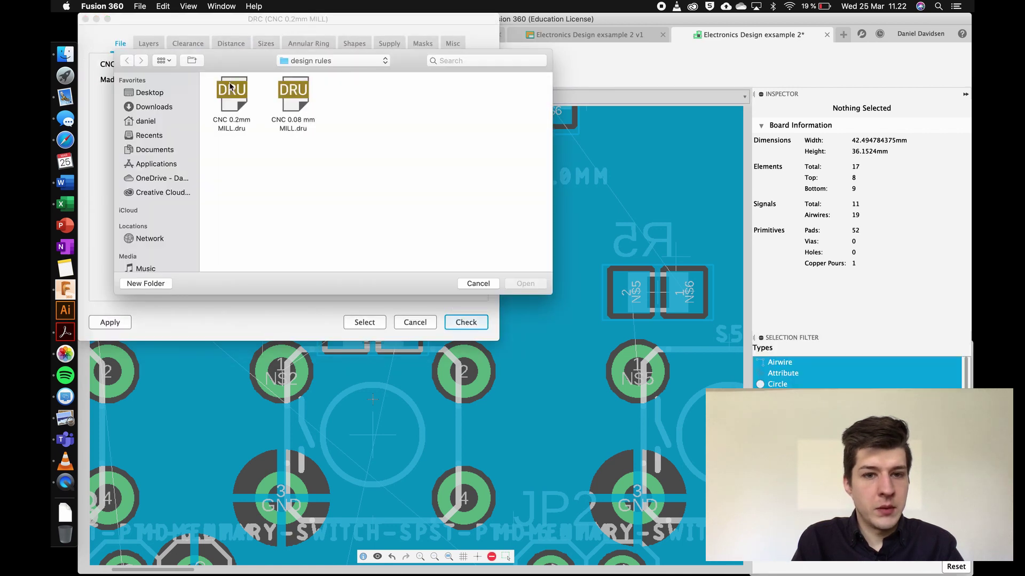
left_click(518, 281)
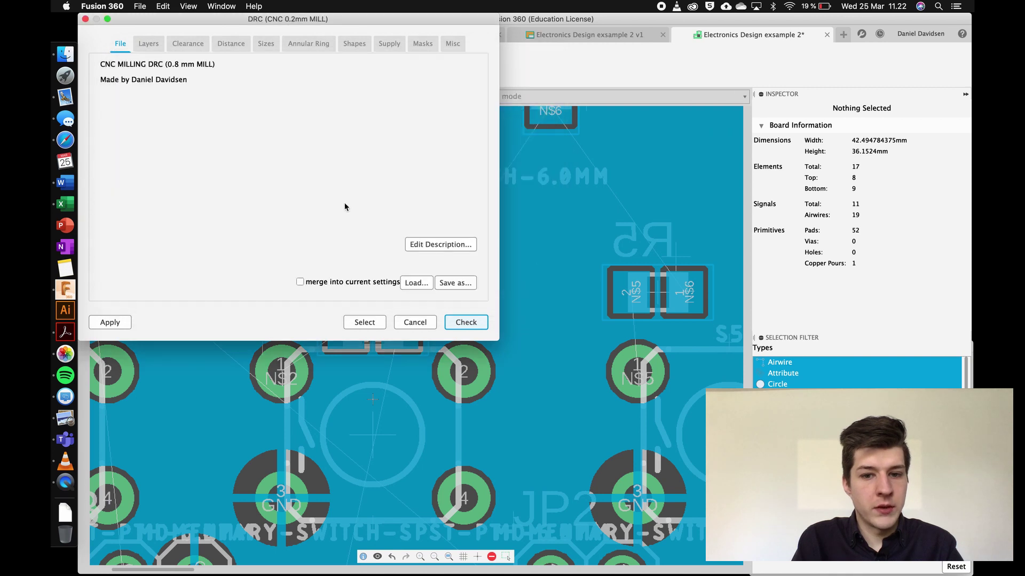
- Check the clearance rules and set the supply thermal isolation to 0.201mm
left_click(190, 45)
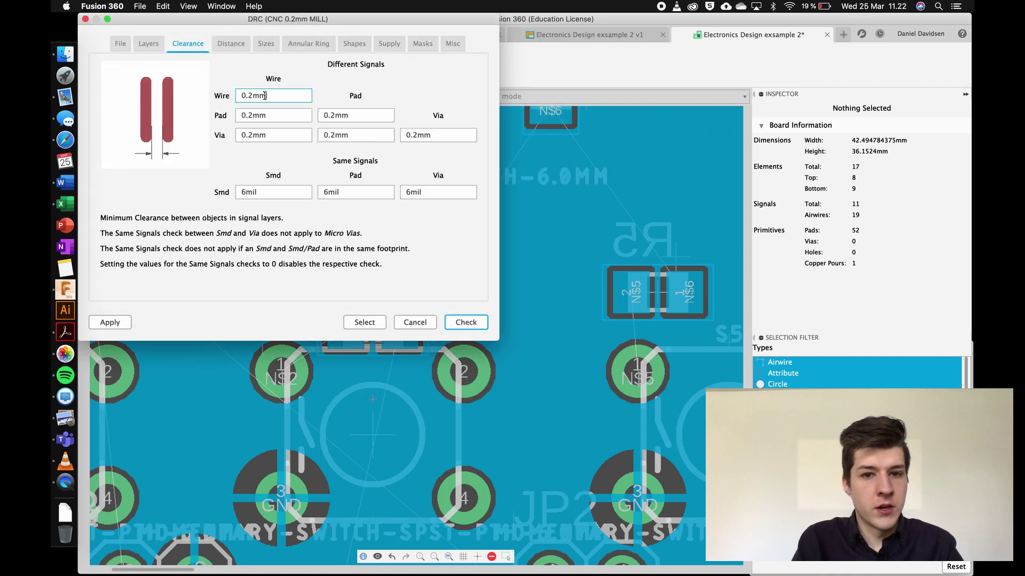
left_click(351, 47)
left_click(389, 44)
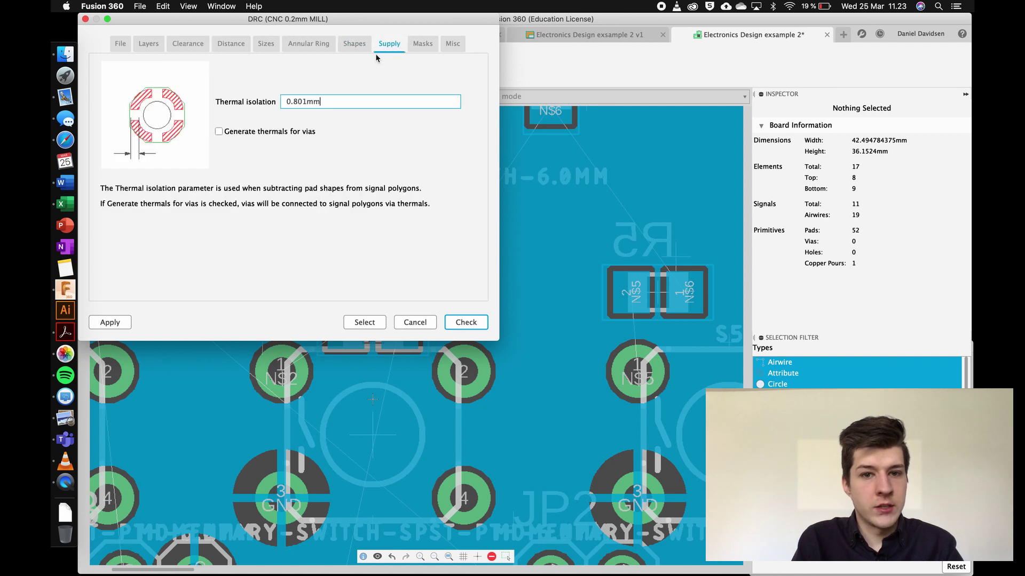
left_click(307, 98)
key("BackSpace")
key("BackSpace")
key("BackSpace")
type("201")
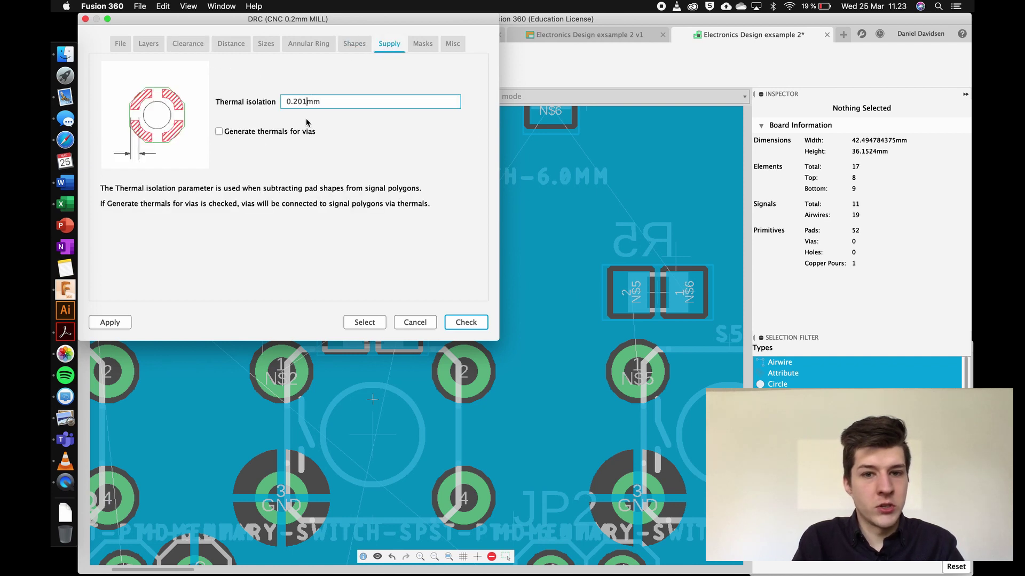
left_click(364, 322)
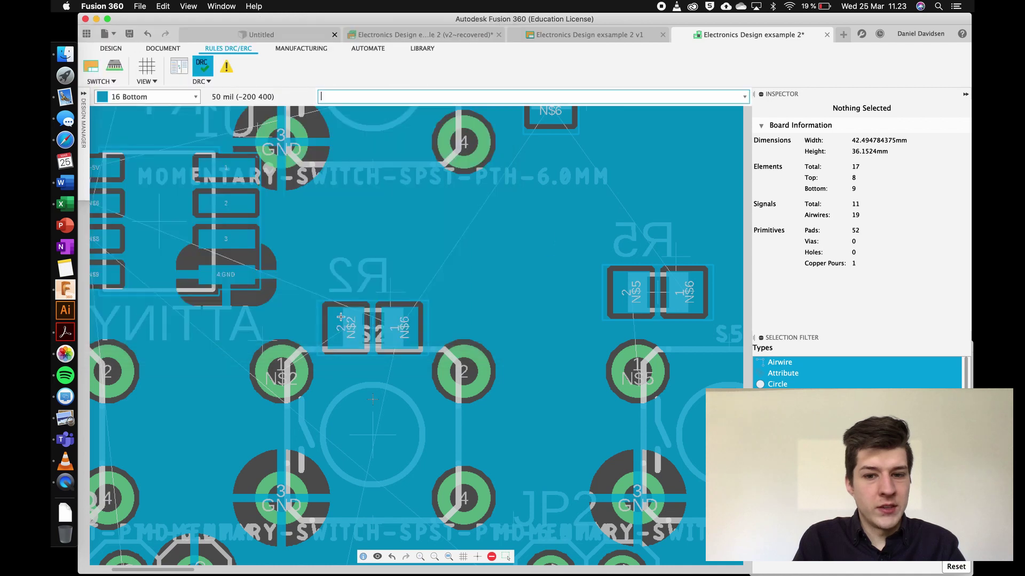
- Save the changed design rules as CNC 0.2mm MILL.dru in the design rules folder, overwriting the existing file
left_click(201, 69)
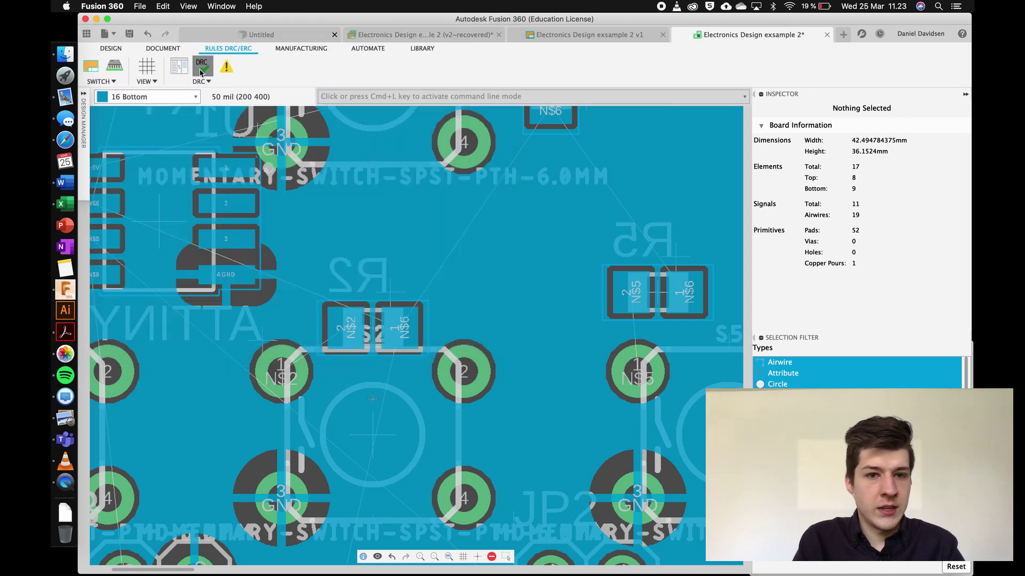
left_click(455, 282)
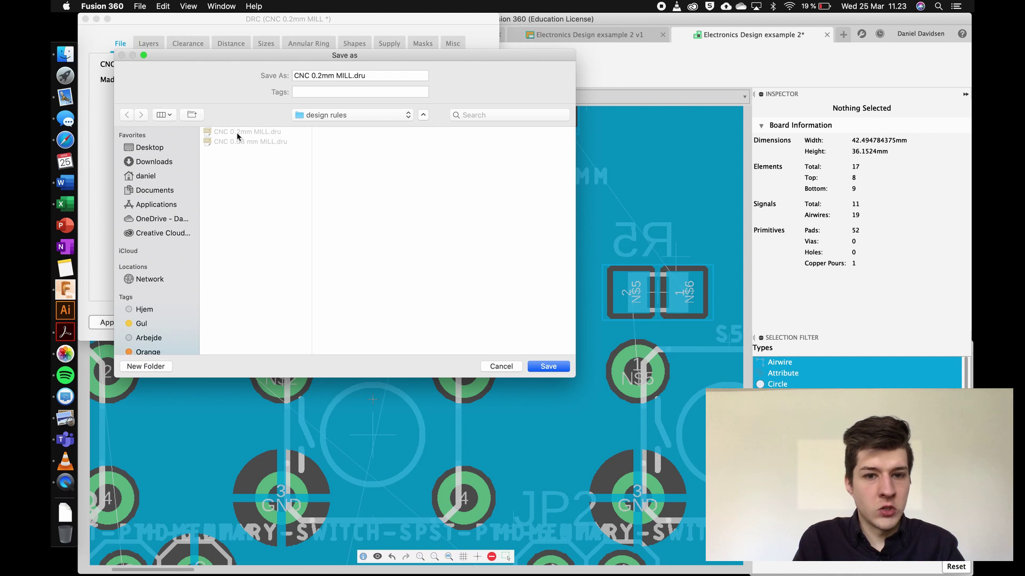
left_click(548, 366)
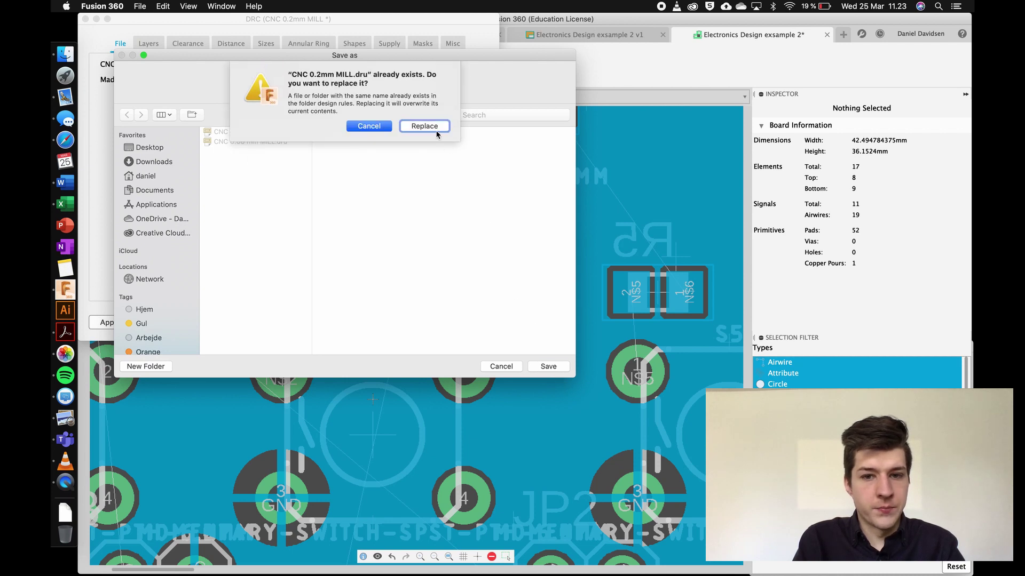
left_click(435, 129)
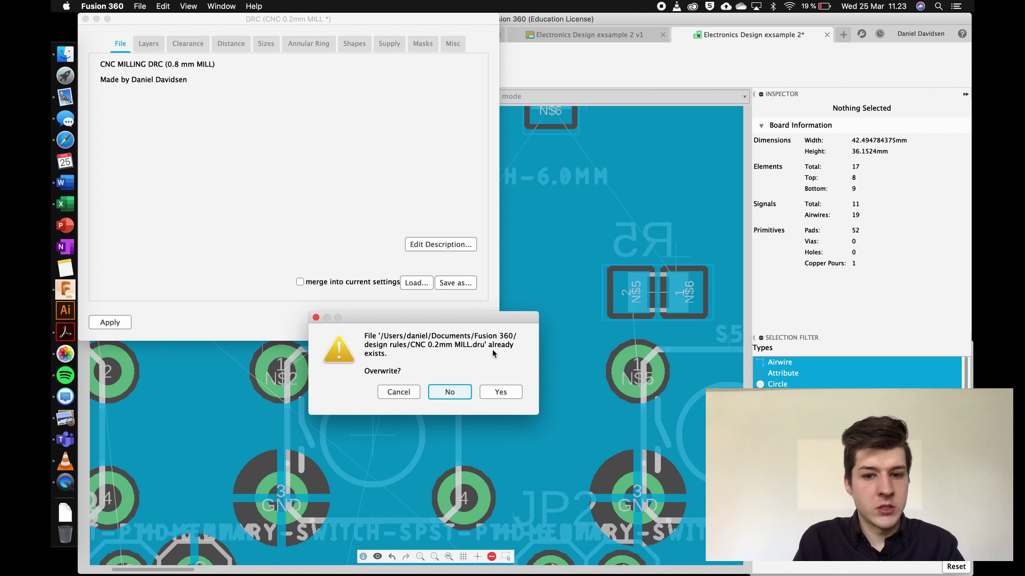
left_click(492, 392)
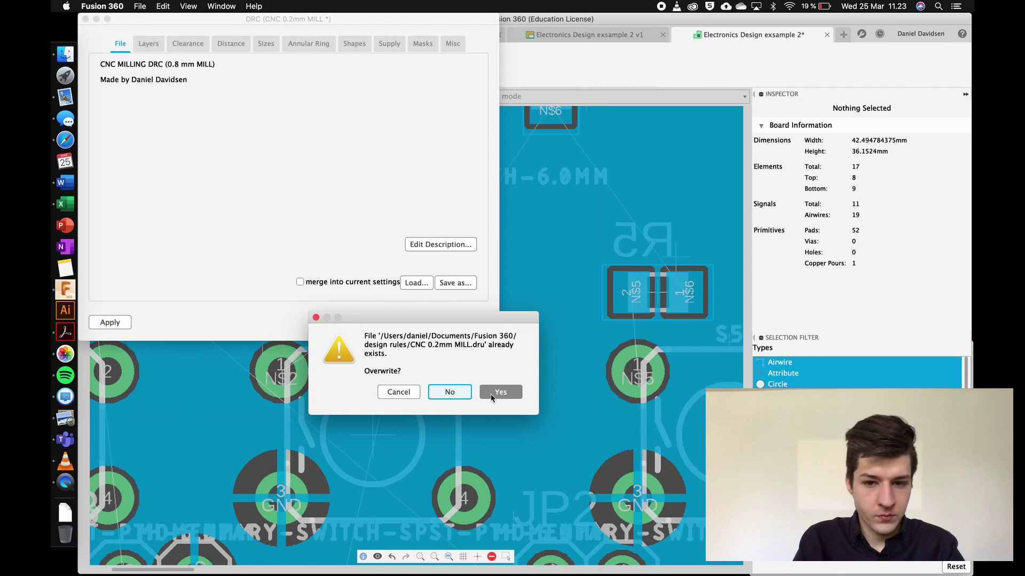
left_click(359, 321)
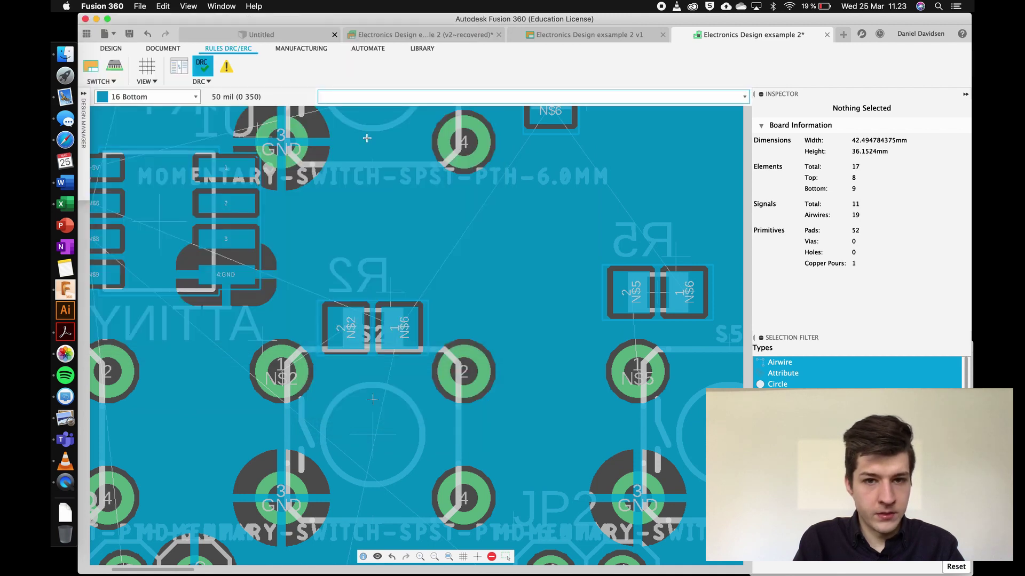
- Pour the board's polygons again using the changed thermal isolation
left_click(120, 48)
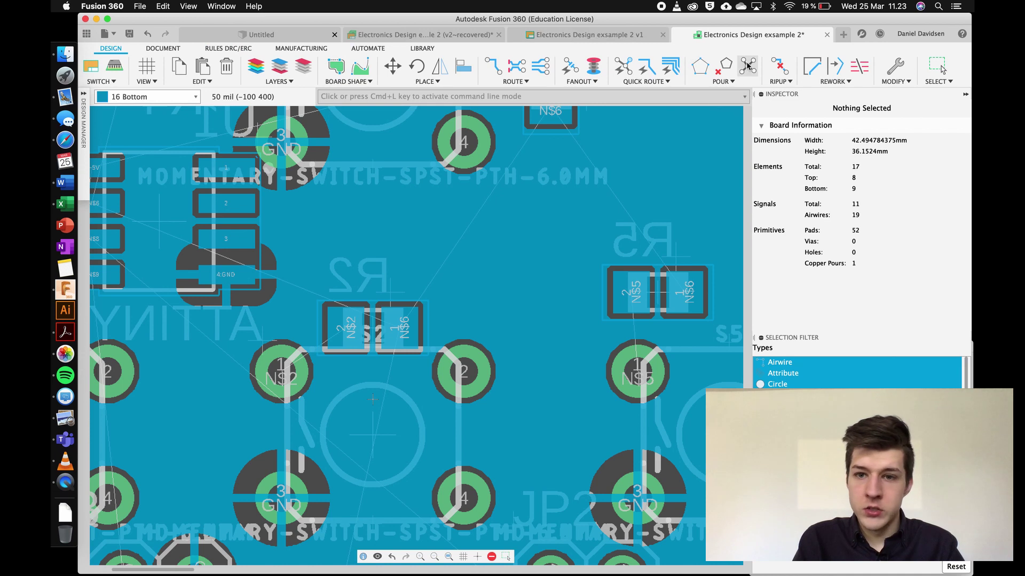
scroll(267, 279, "up", 3)
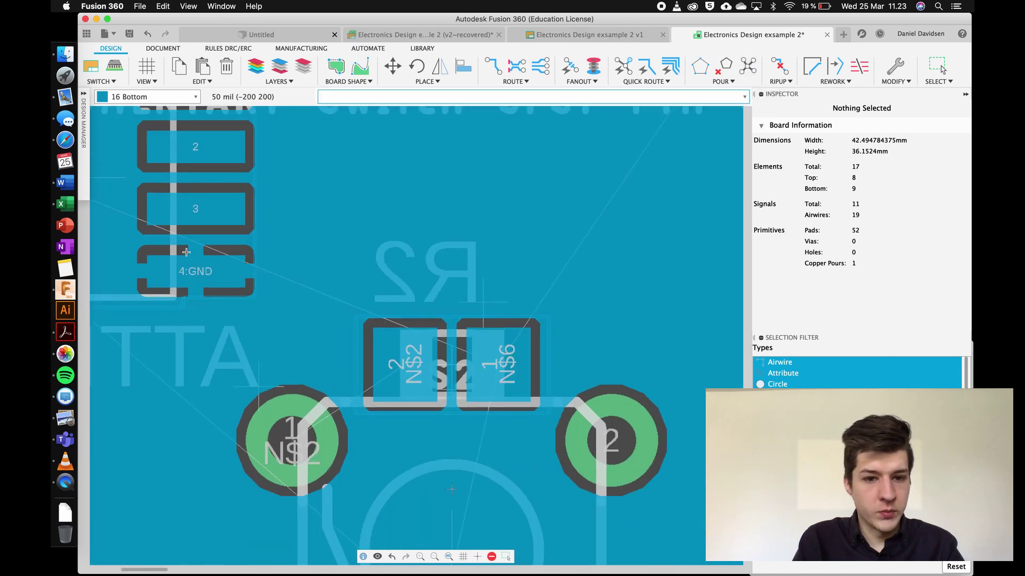
- Rip up the poured GND copper polygon so only its outline remains on the bottom layer
scroll(235, 309, "down", 3)
scroll(189, 294, "down", 3)
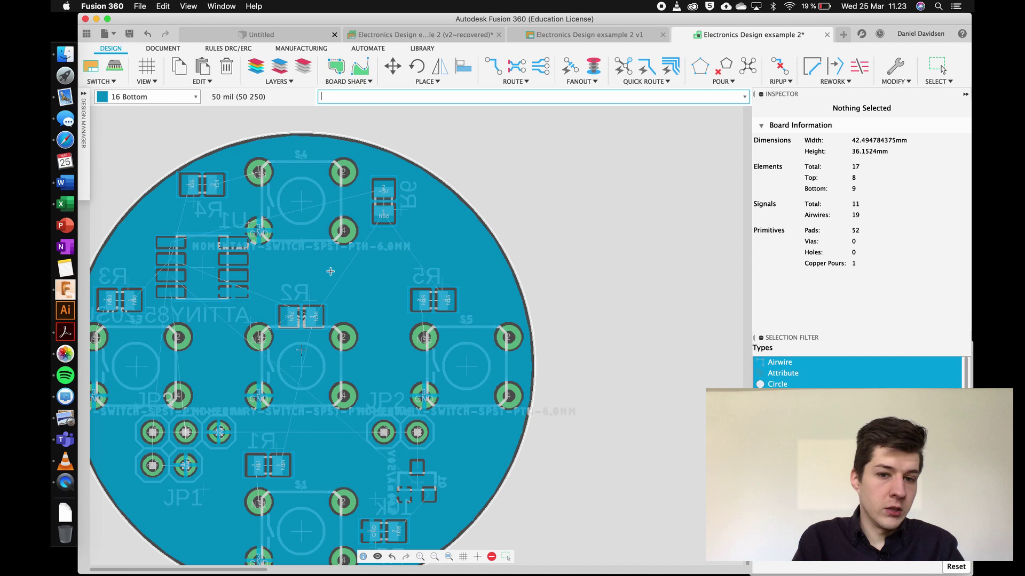
left_click(723, 70)
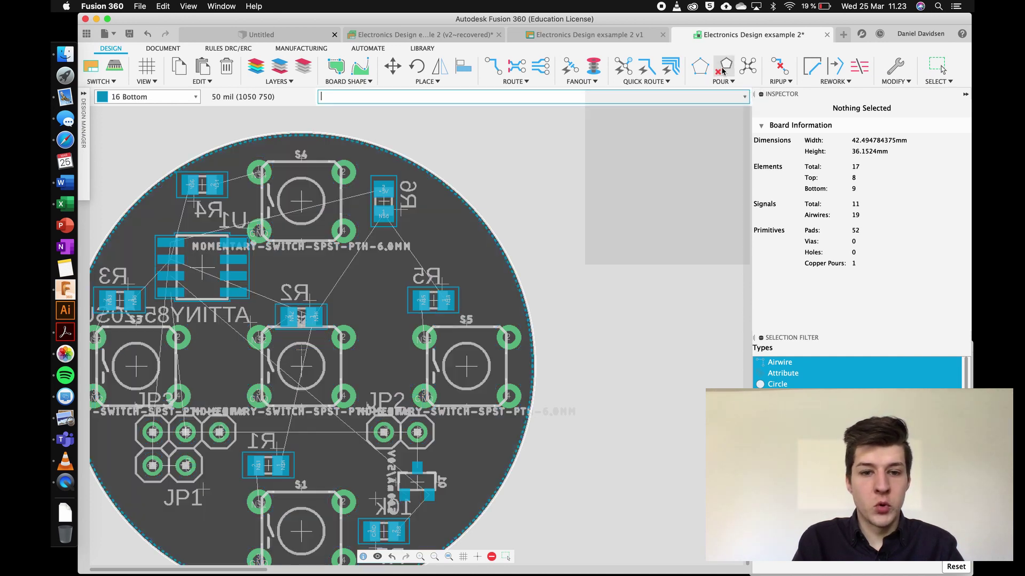
- Hide the tKeepout, bKeepout, tRestrict, bRestrict and vRestrict layers on the board
scroll(267, 196, "up", 3)
scroll(268, 196, "up", 1)
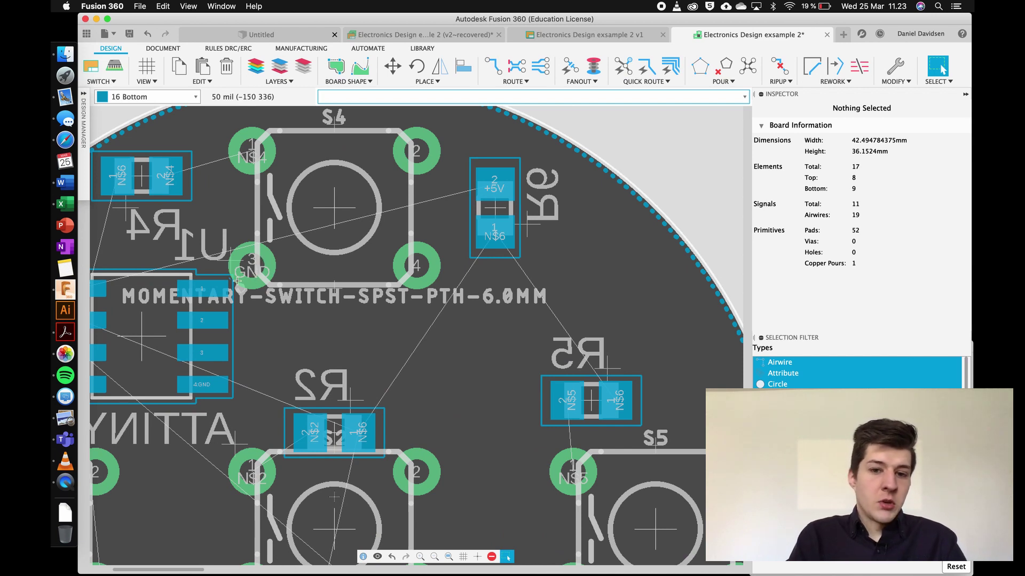
scroll(237, 282, "down", 5)
scroll(199, 344, "up", 4)
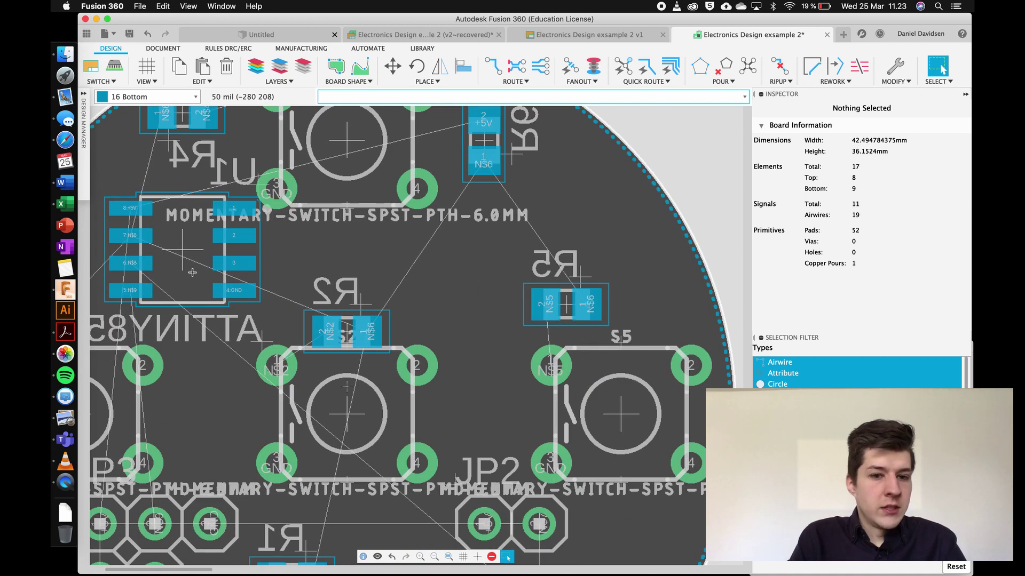
scroll(163, 271, "up", 3)
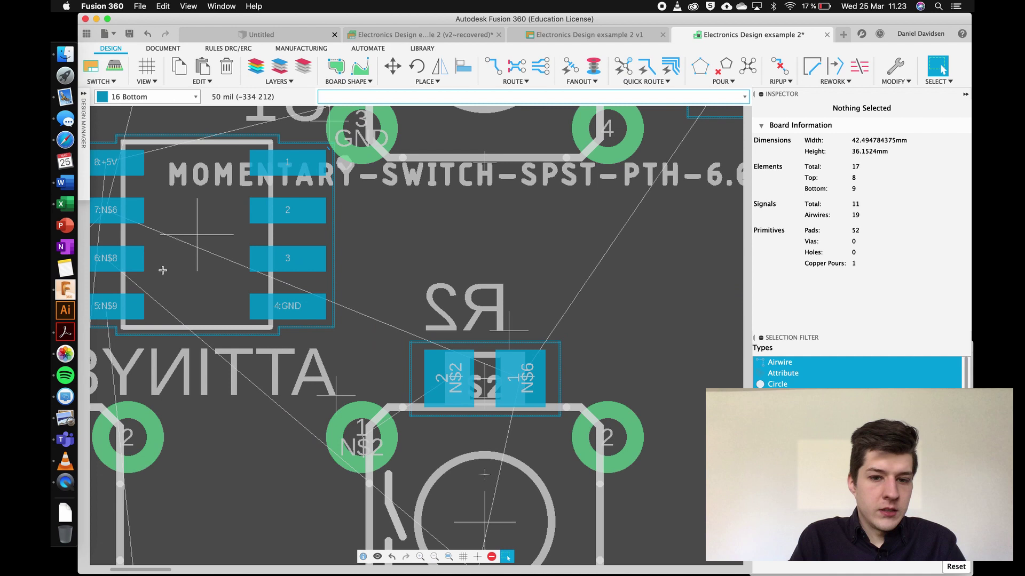
scroll(180, 367, "up", 3)
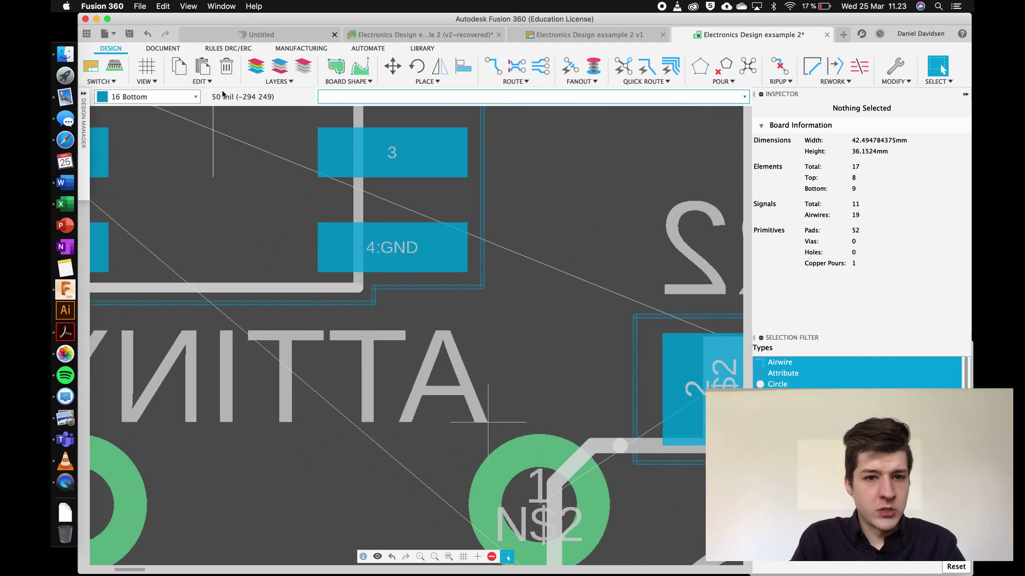
left_click(258, 81)
left_click(267, 93)
scroll(207, 262, "down", 5)
scroll(207, 263, "down", 2)
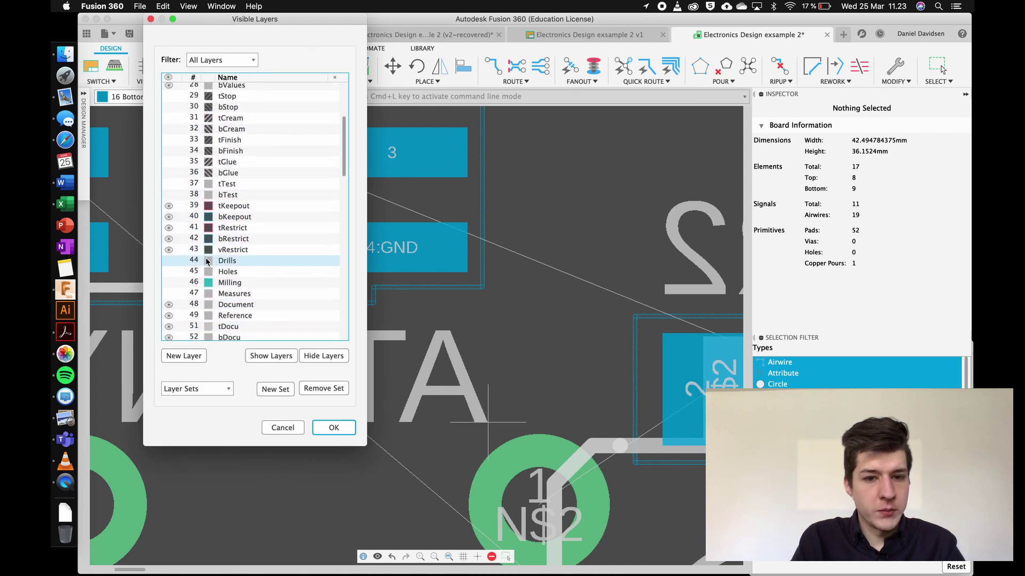
left_click(169, 216)
left_click(169, 227)
left_click(169, 238)
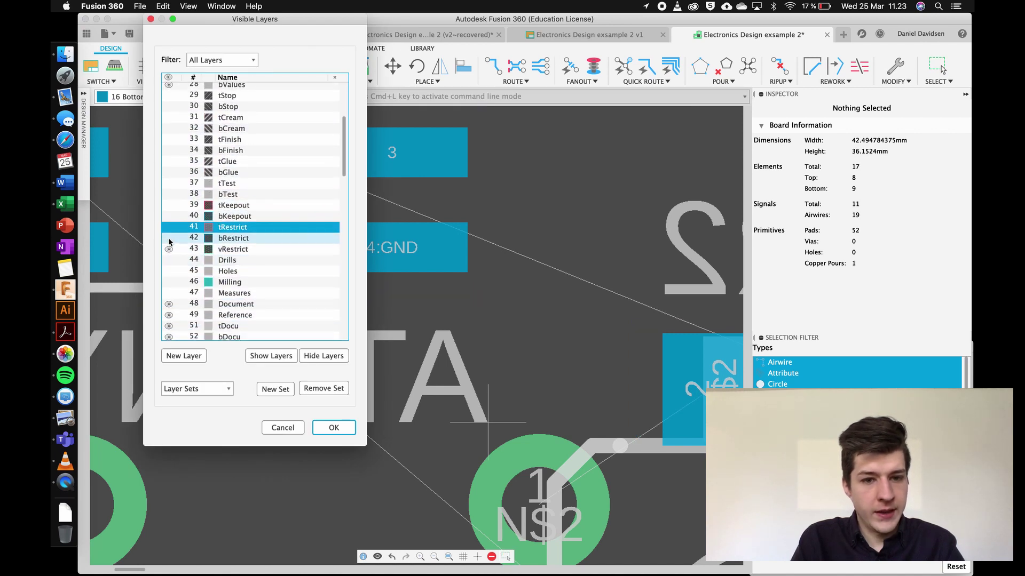
left_click(169, 249)
left_click(334, 427)
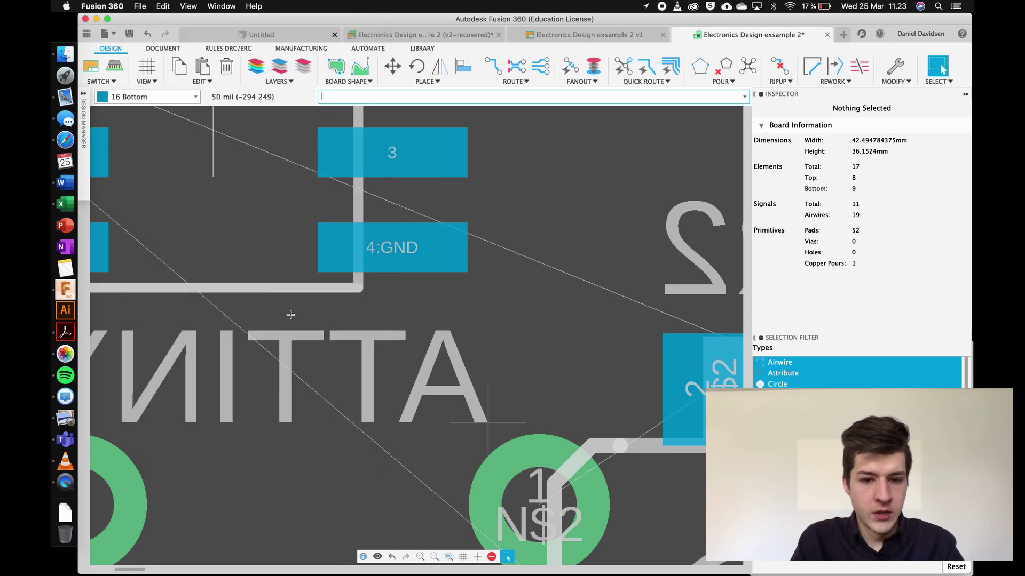
- Set up the Autorouter for the bottom layer only, with the Top direction at N/A and the effort at High
scroll(360, 352, "down", 2)
scroll(361, 352, "down", 2)
scroll(256, 379, "down", 1)
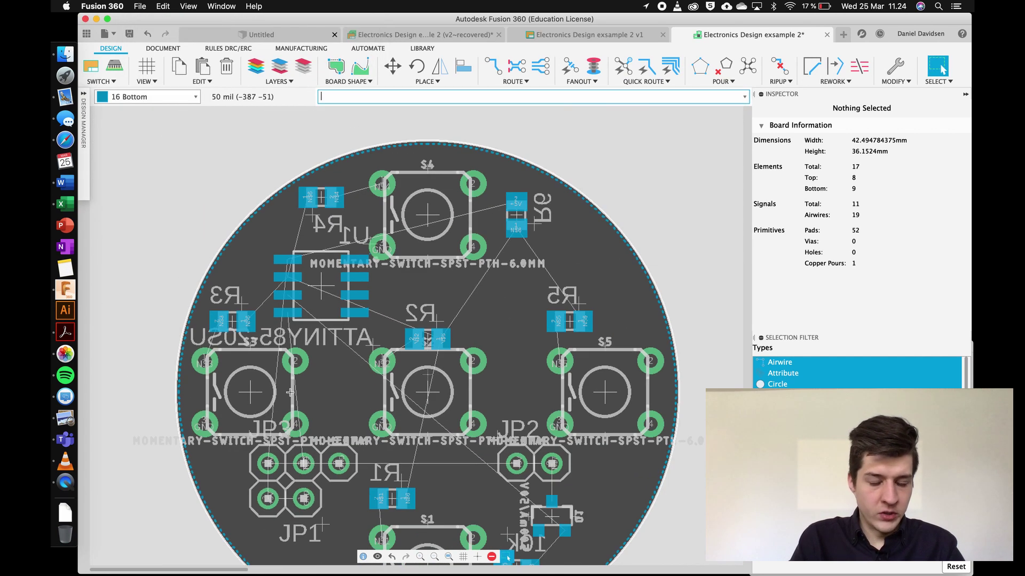
scroll(257, 378, "right", 2)
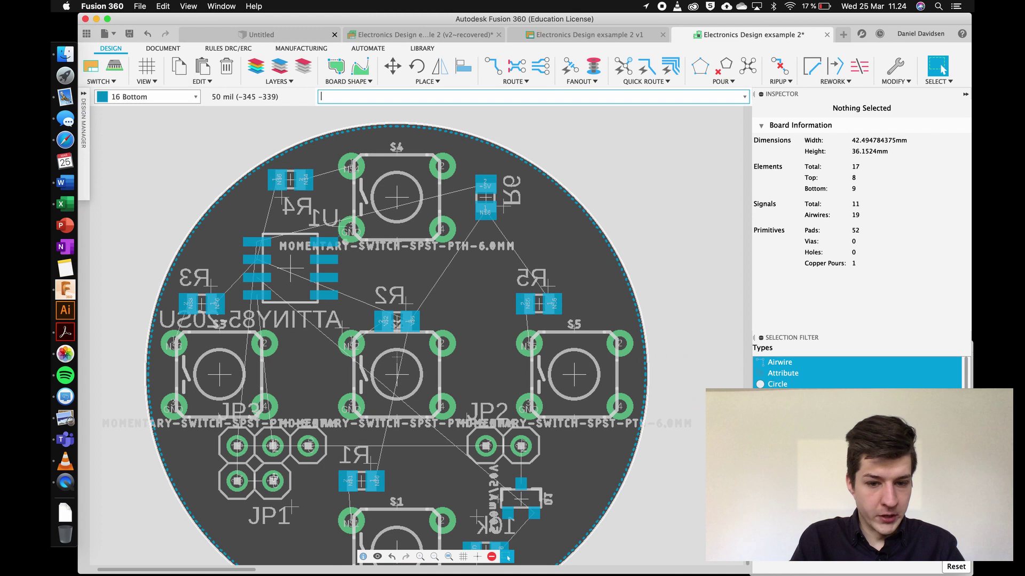
scroll(273, 478, "right", 1)
scroll(275, 480, "up", 3)
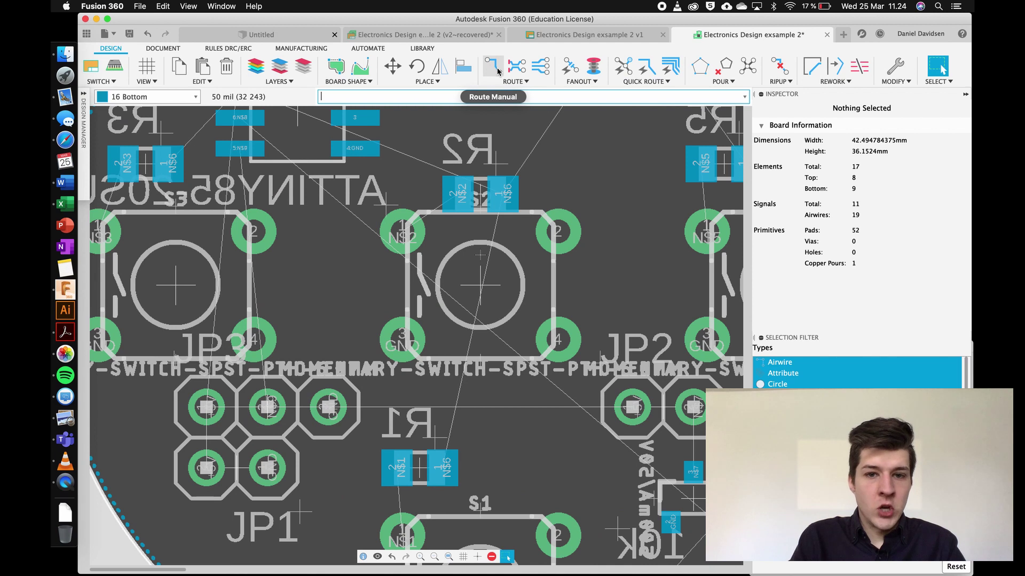
left_click(515, 81)
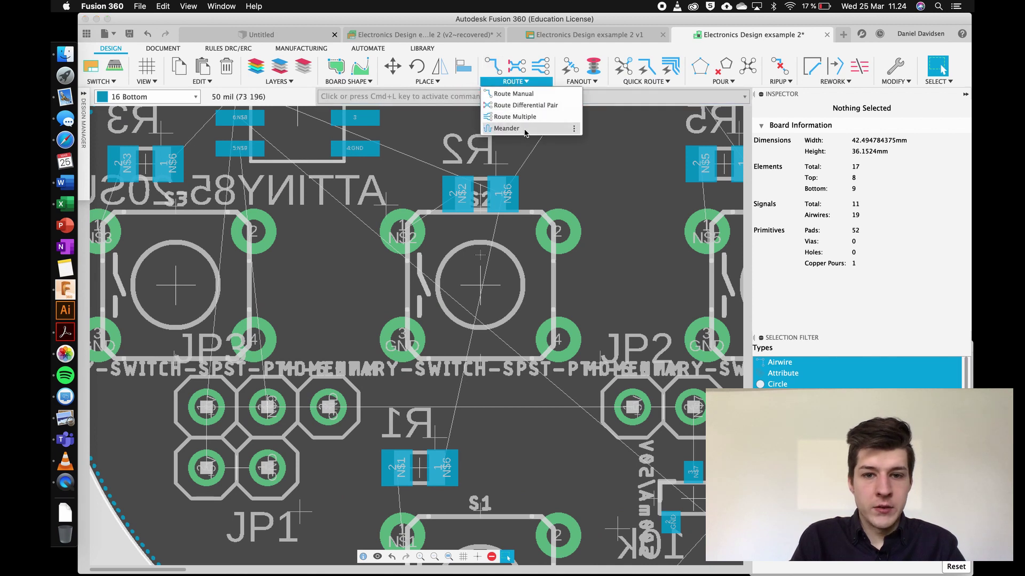
left_click(634, 83)
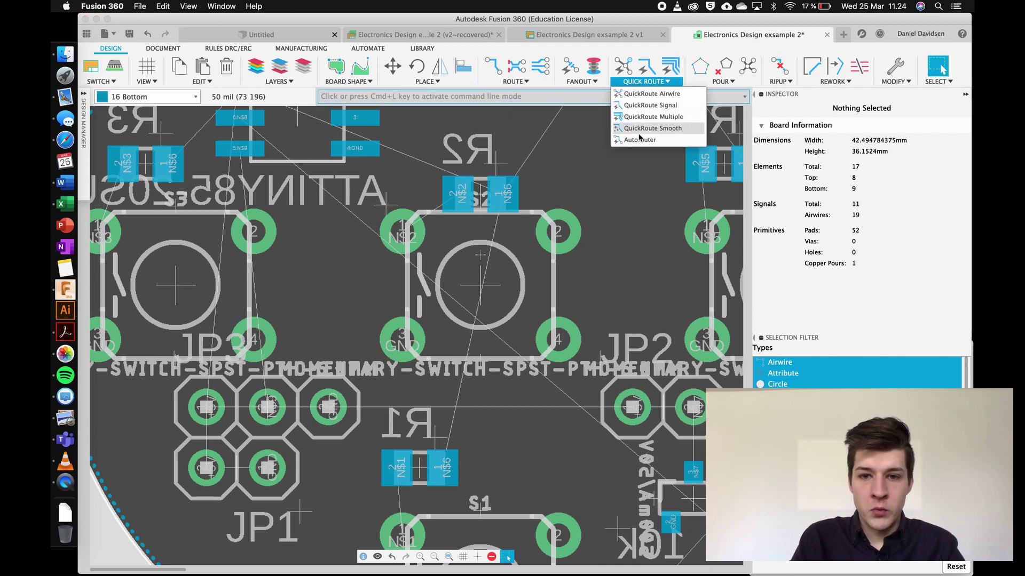
left_click(655, 141)
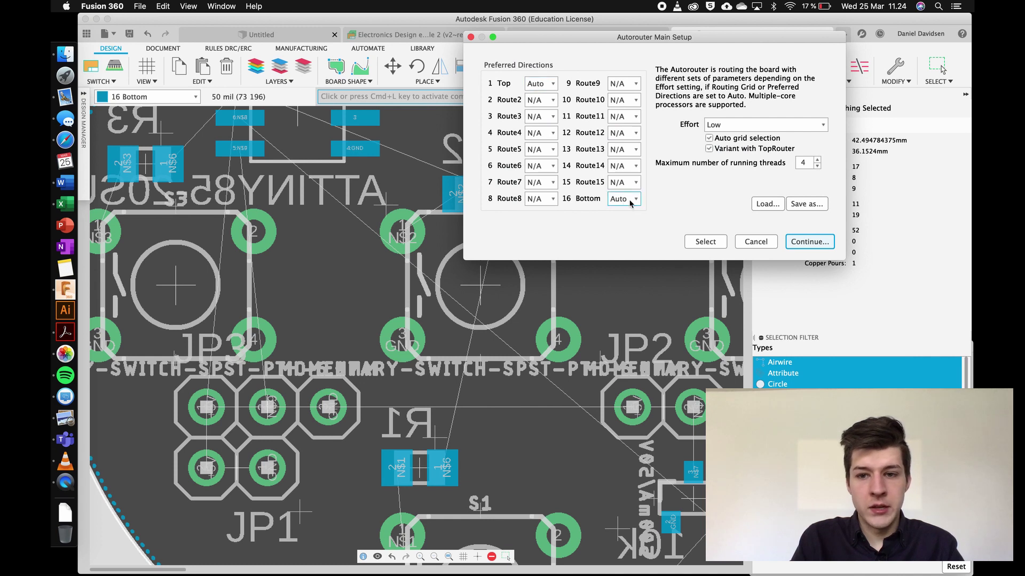
left_click(544, 83)
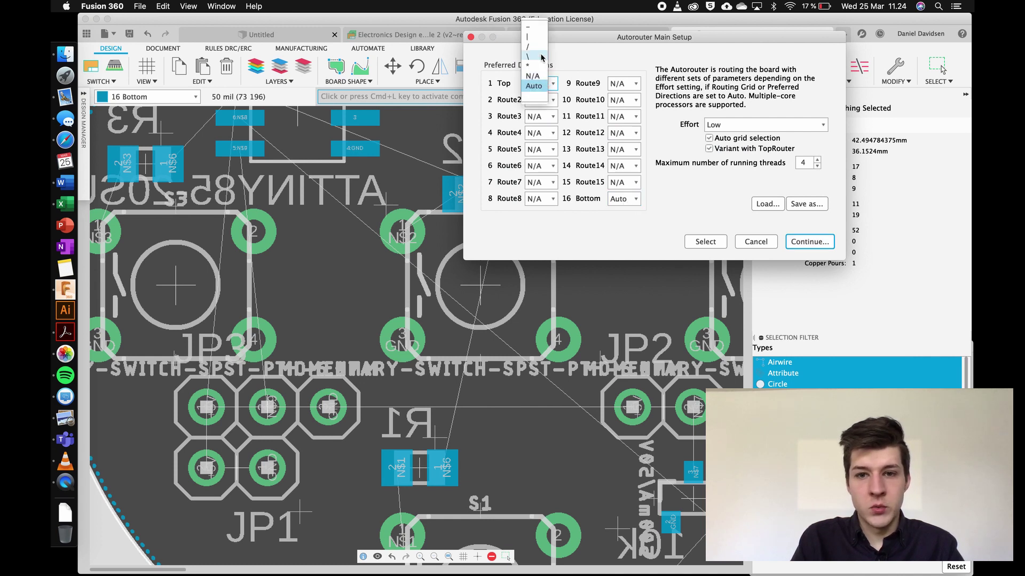
left_click(546, 77)
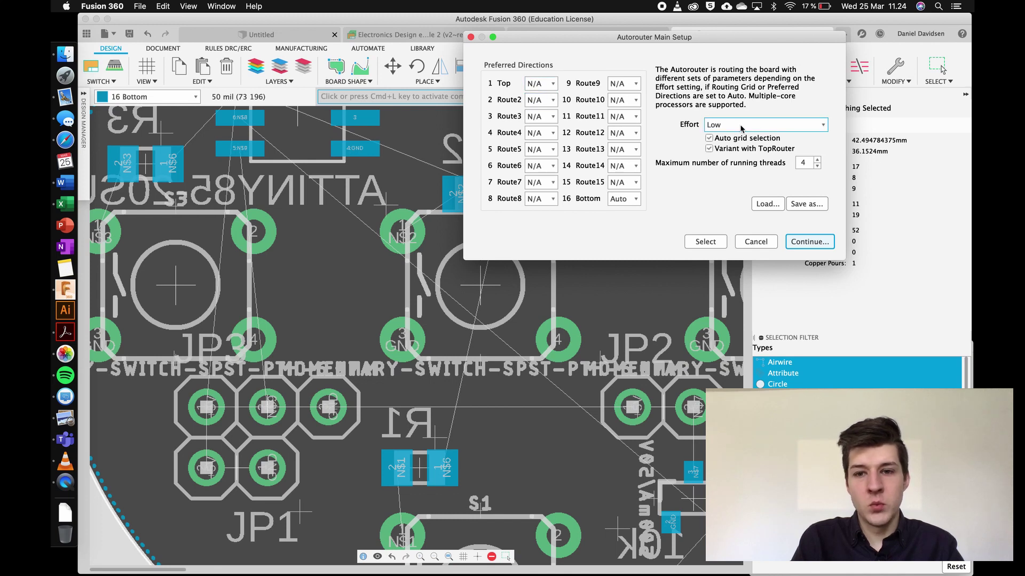
left_click(764, 124)
left_click(730, 150)
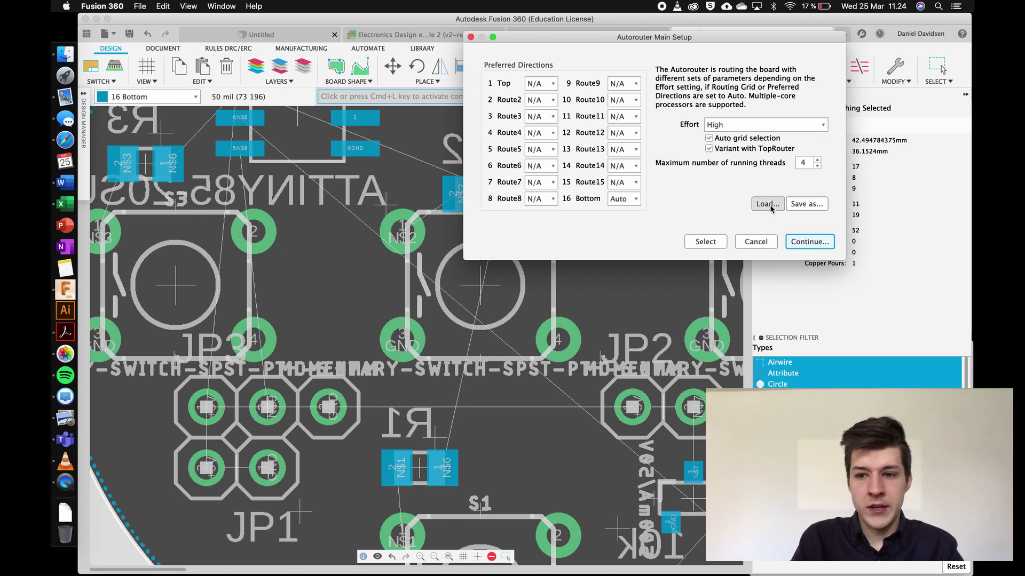
- Run the autorouter and finish the job with the first routing variant (TopRouter) selected
left_click(810, 242)
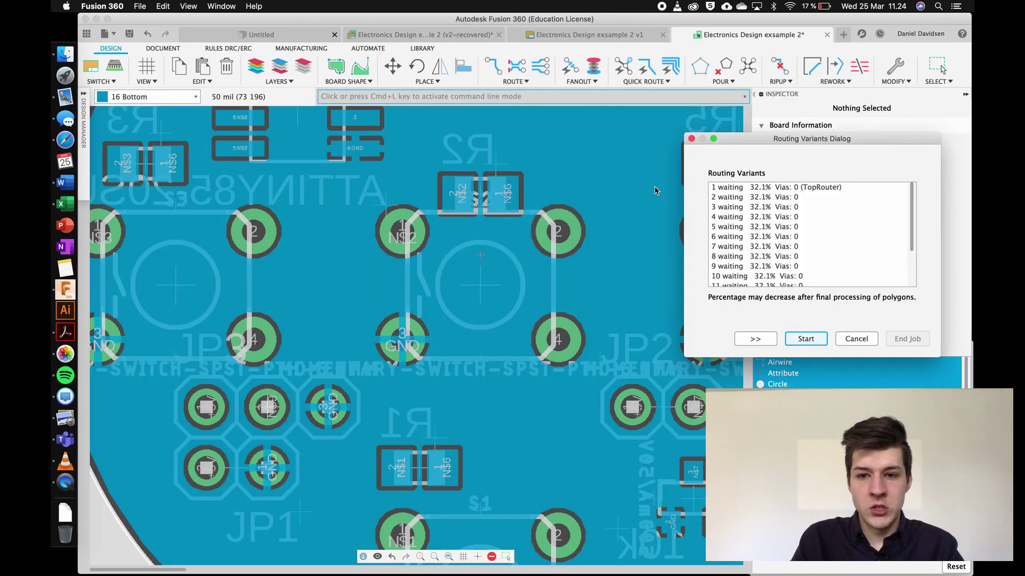
left_click(806, 339)
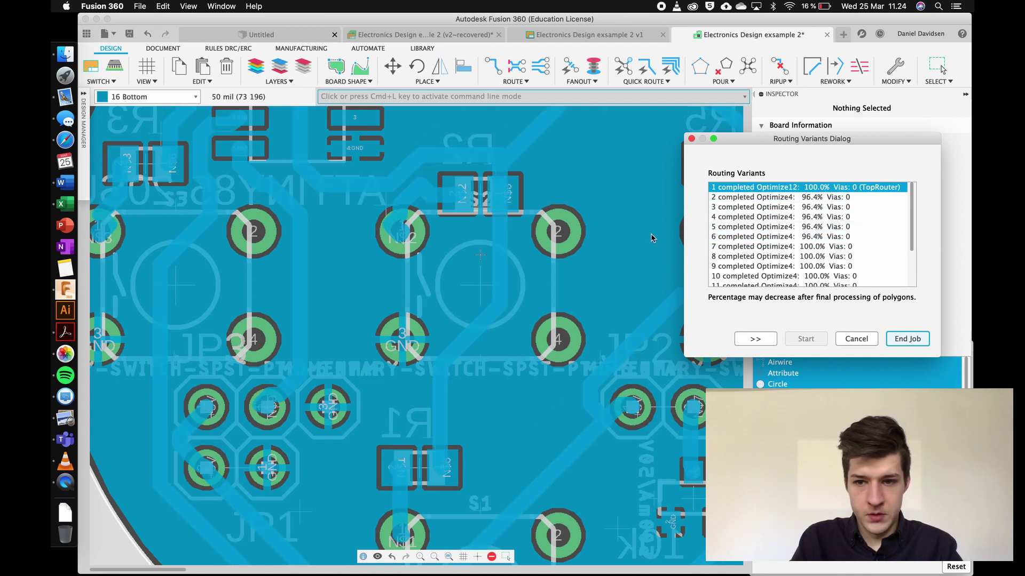
scroll(535, 292, "down", 5)
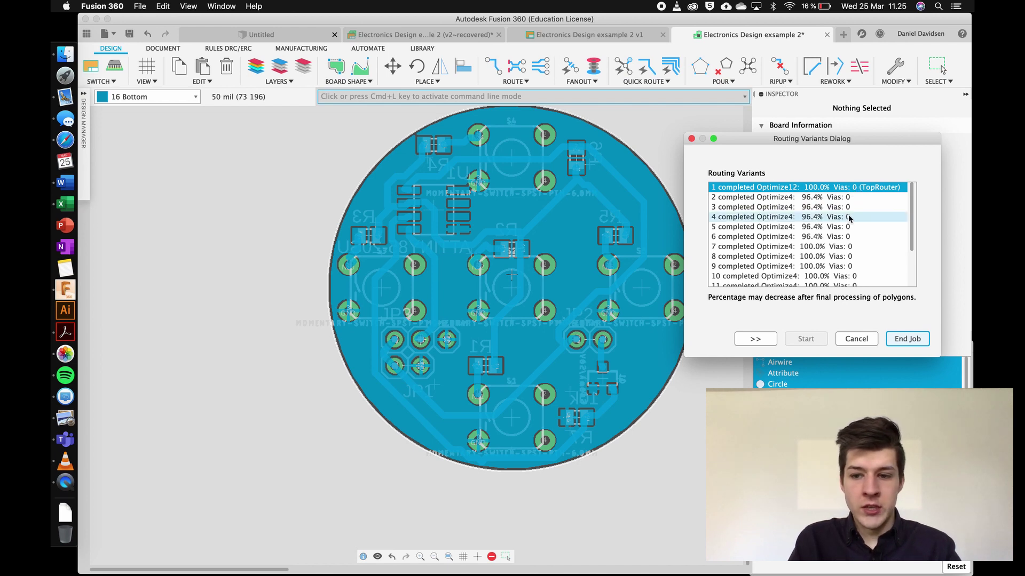
left_click(898, 340)
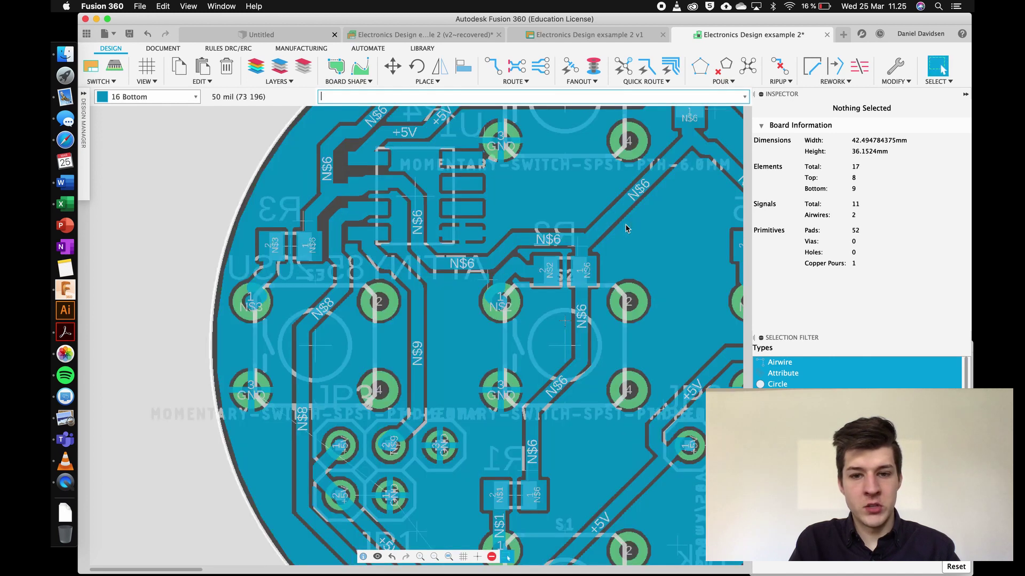
- Examine the autorouted traces, copper pour and remaining airwires across the whole round board
scroll(626, 229, "down", 5)
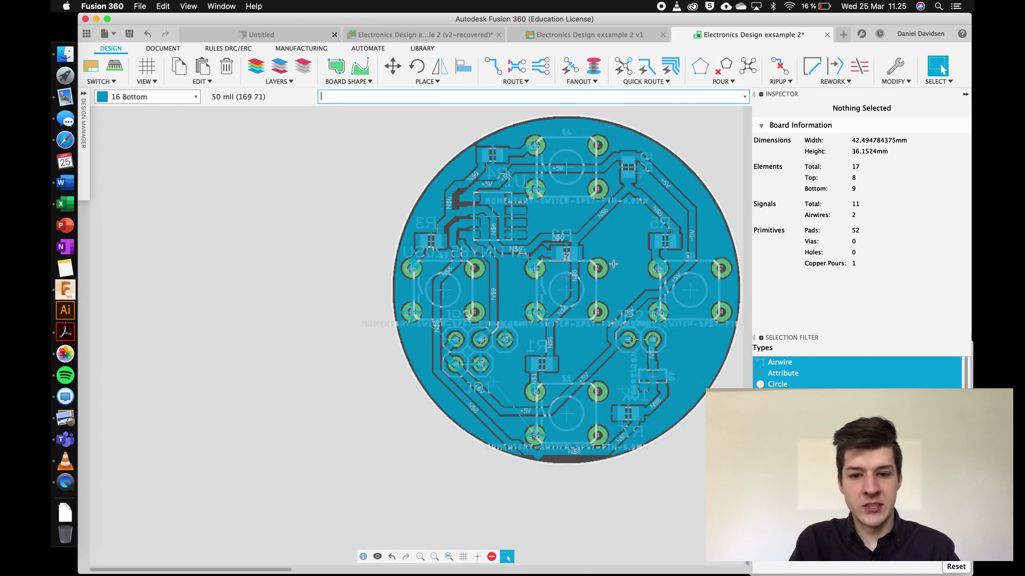
scroll(587, 245, "right", 3)
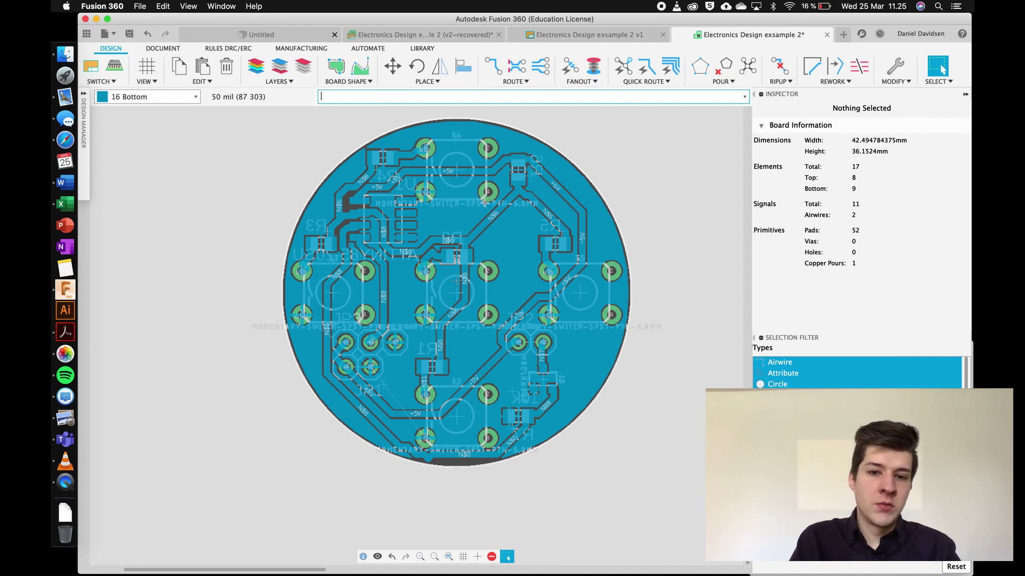
left_click(752, 67)
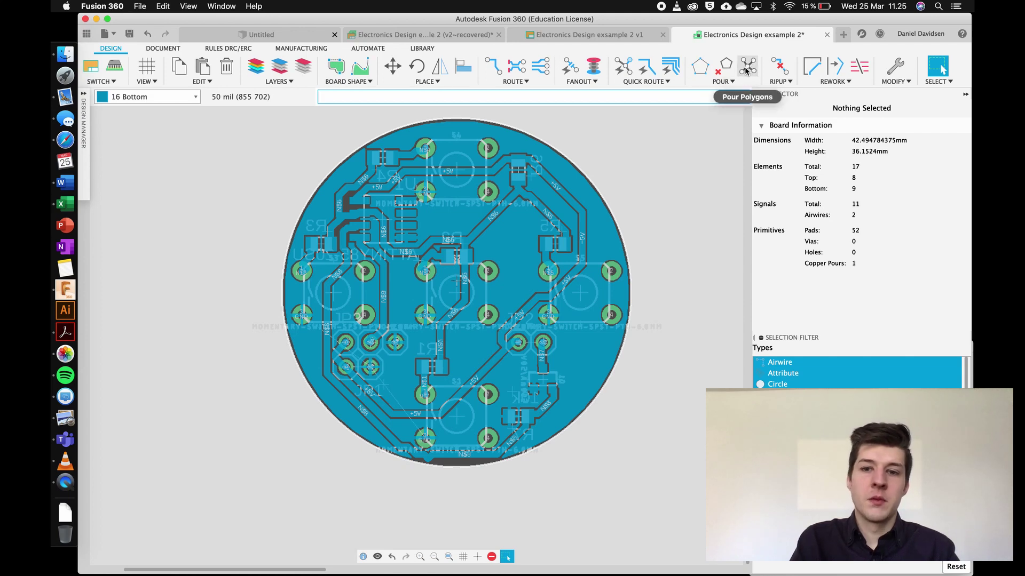
scroll(526, 221, "up", 3)
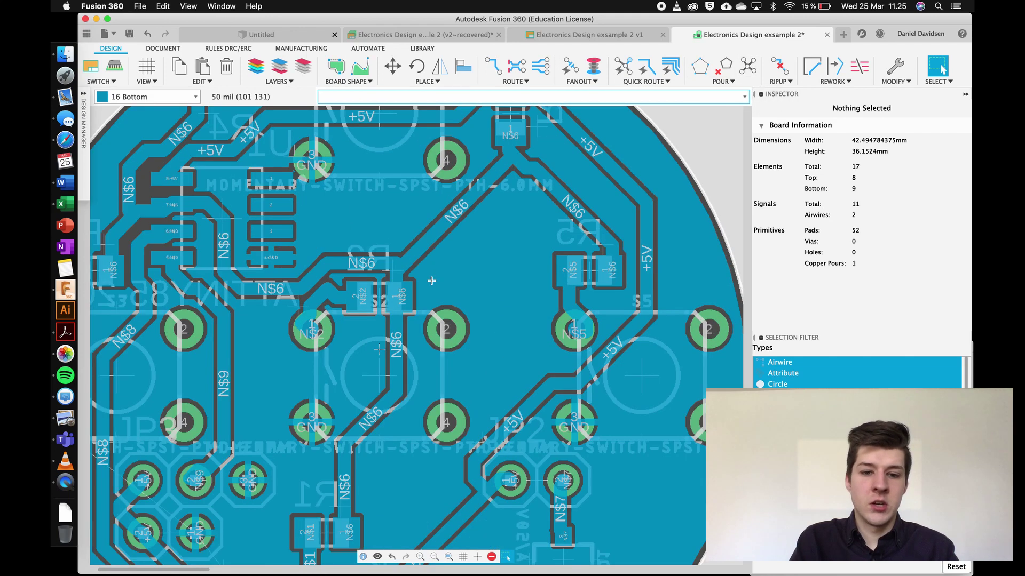
scroll(431, 281, "down", 5)
scroll(282, 456, "up", 2)
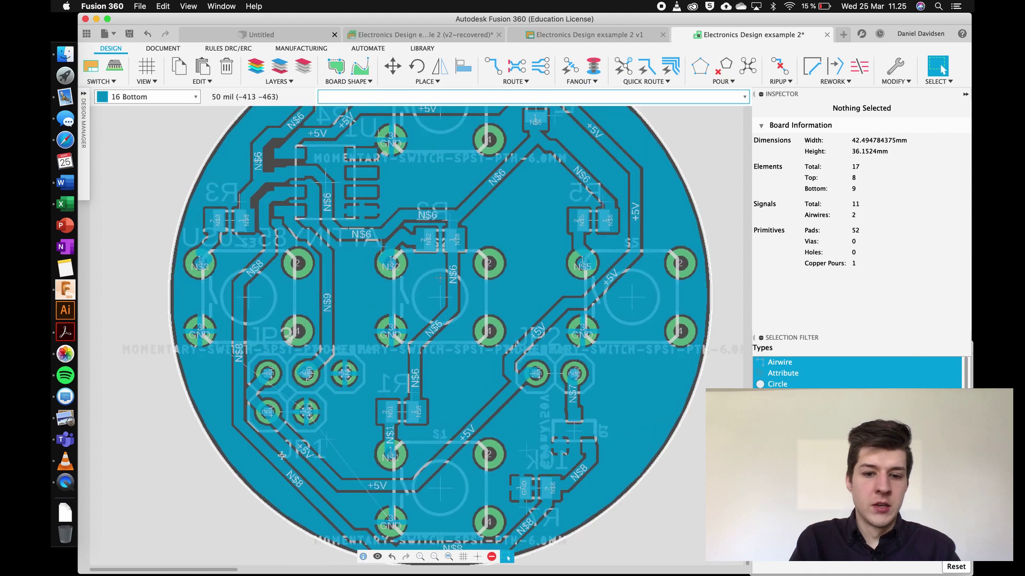
scroll(282, 456, "up", 3)
scroll(321, 470, "down", 5)
scroll(378, 505, "up", 3)
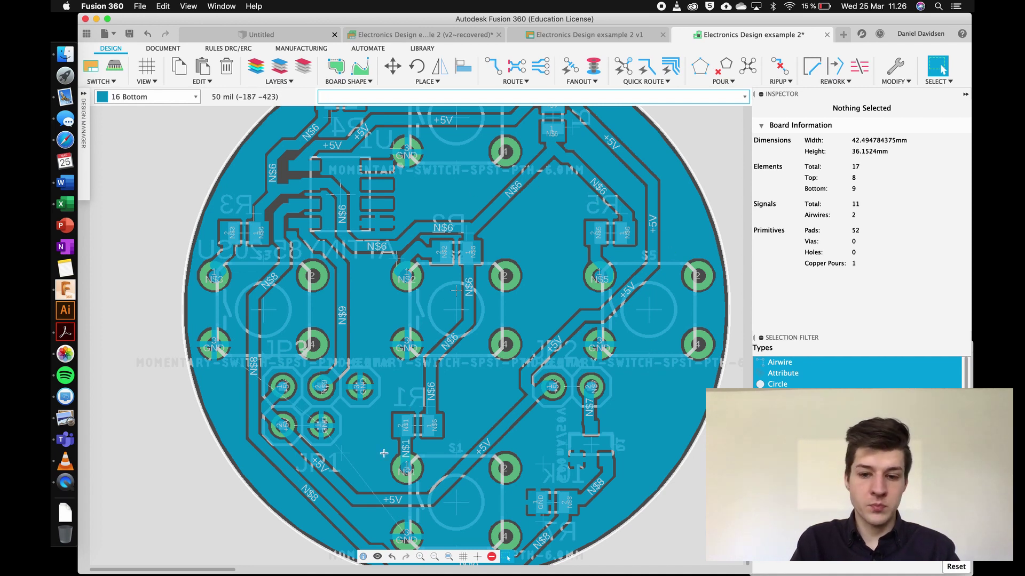
scroll(384, 453, "down", 2)
scroll(395, 464, "up", 5)
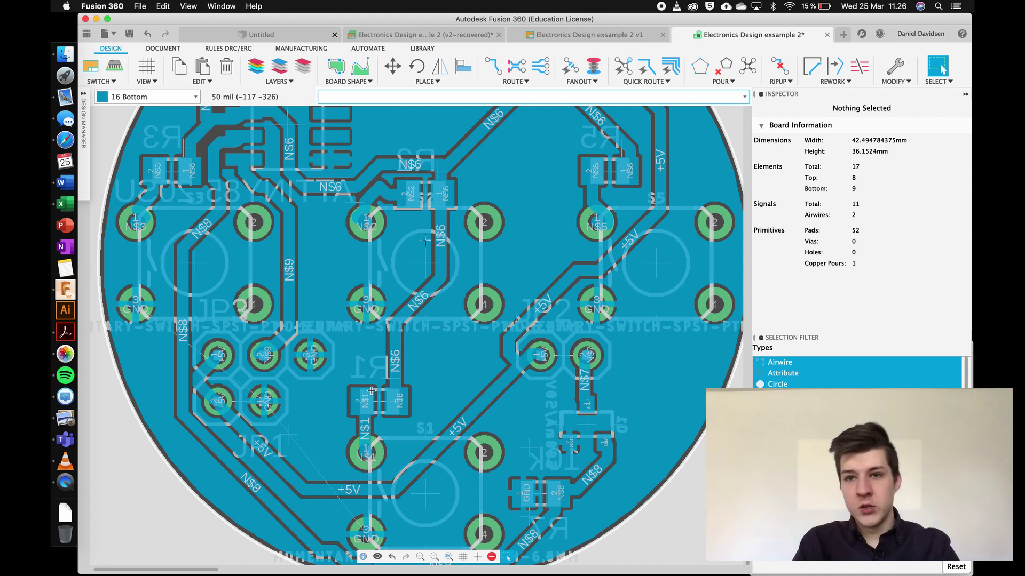
scroll(328, 382, "up", 5)
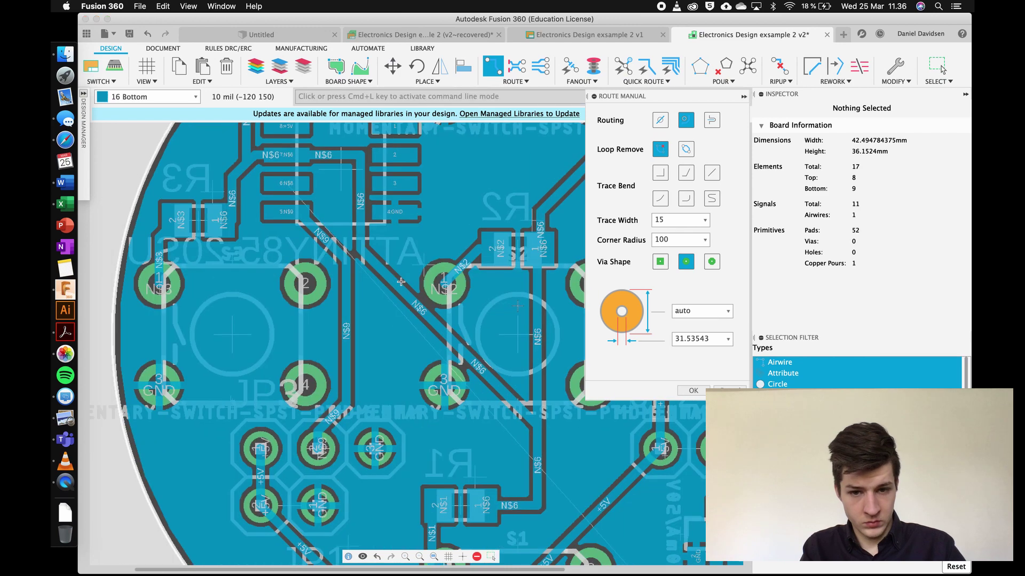
- Manually route the N$3 connection between pad 2 of resistor R3 and pad 1 of switch S3 on the bottom layer
scroll(401, 281, "down", 6)
left_click(232, 240)
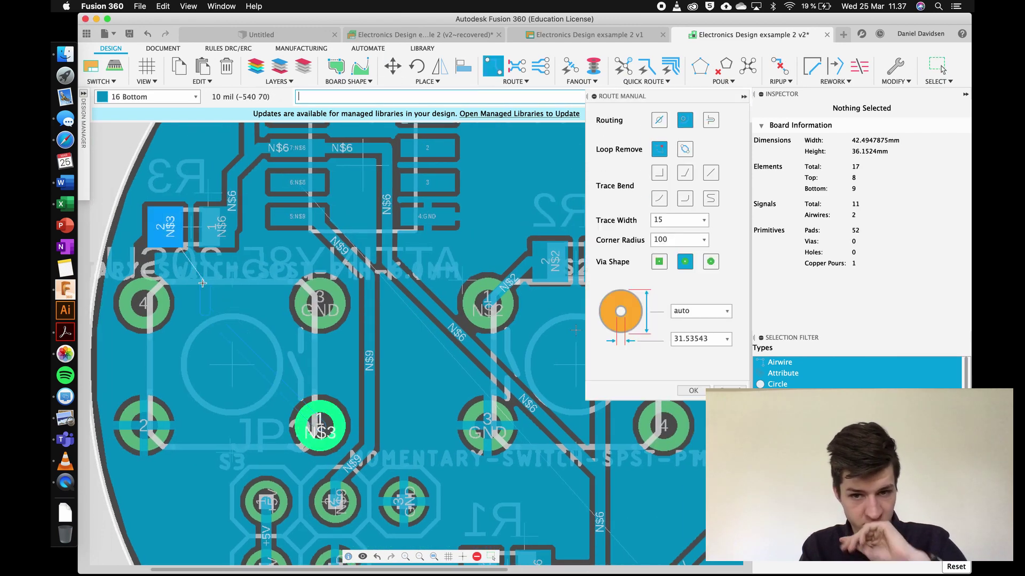